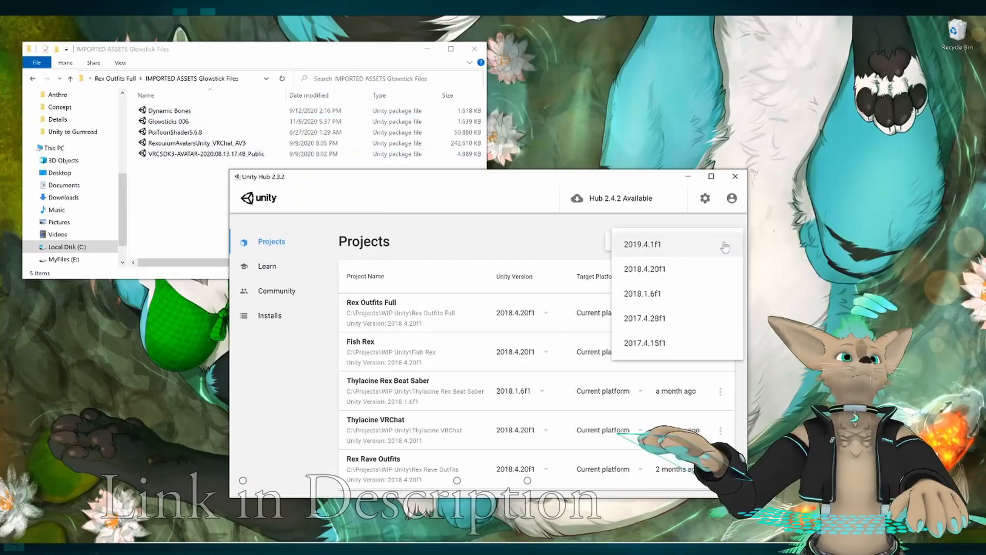
Return to the FINAL scene showing the three glowsticks and stop play mode.
{"action": "left_click", "coordinate": [725, 246]}
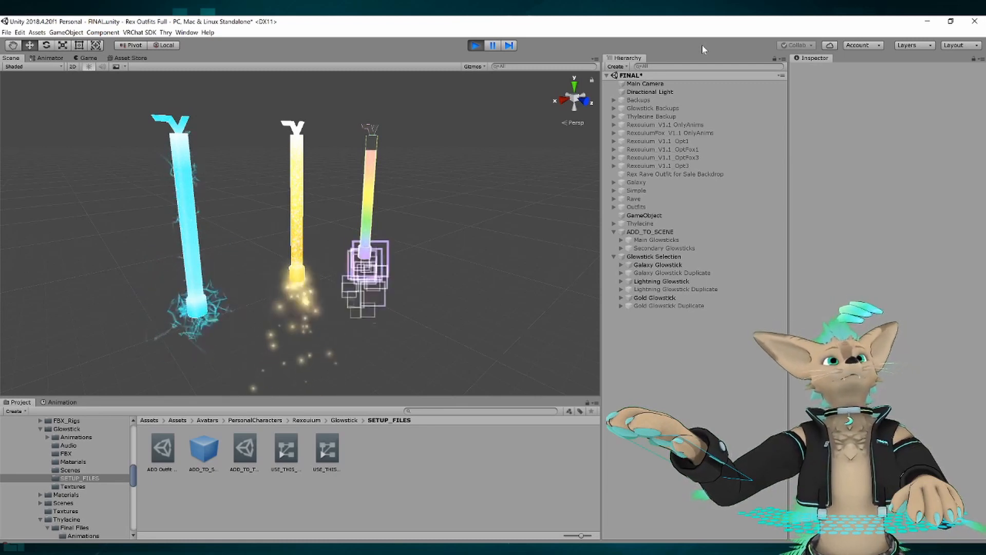
{"action": "left_click", "coordinate": [475, 45]}
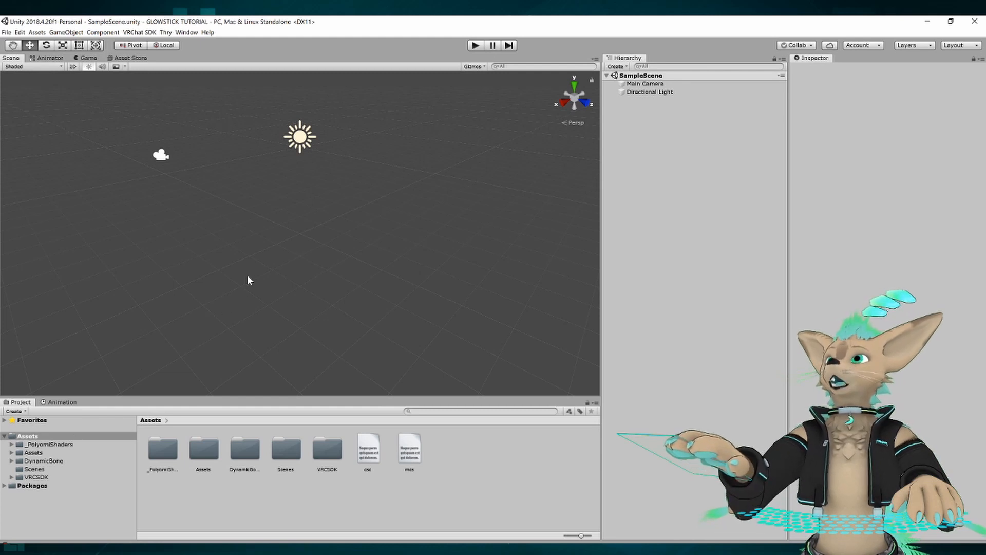
Check the imported _PoiyomiShaders, DynamicBone and VRCSDK folders and expand the Assets folder down to the contents of Rexouium.
{"action": "left_click", "coordinate": [46, 461]}
{"action": "left_click", "coordinate": [45, 445]}
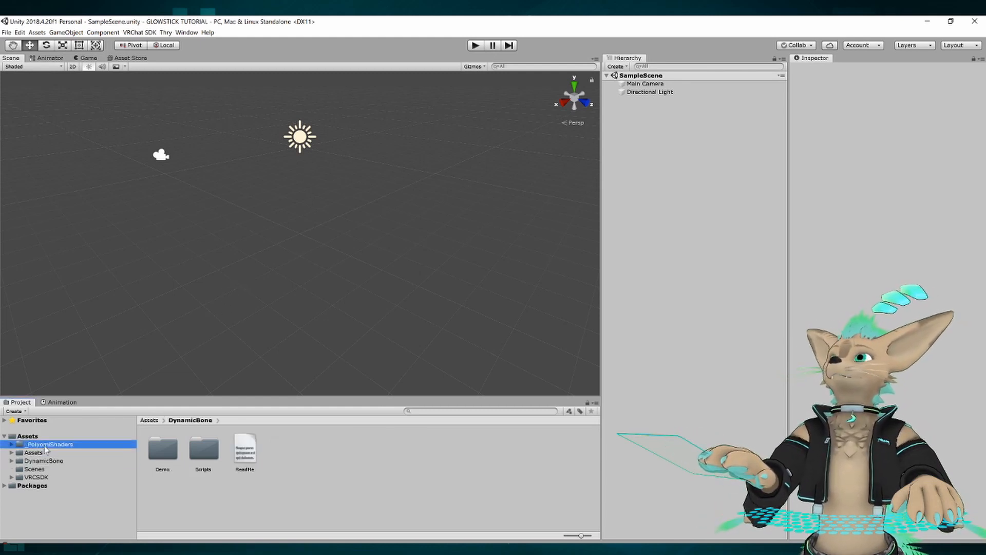
{"action": "left_click", "coordinate": [41, 477]}
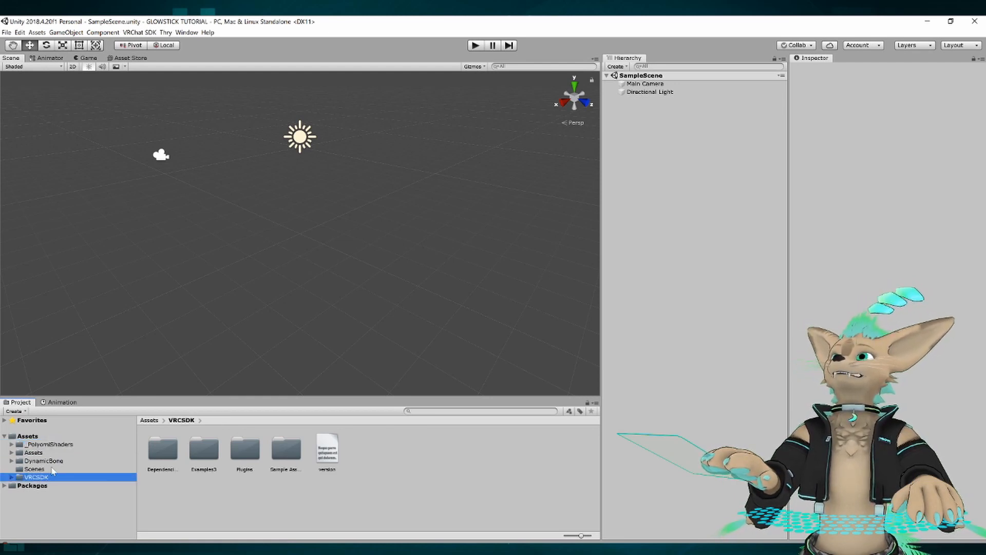
{"action": "left_click", "coordinate": [37, 453]}
{"action": "left_click", "coordinate": [11, 453]}
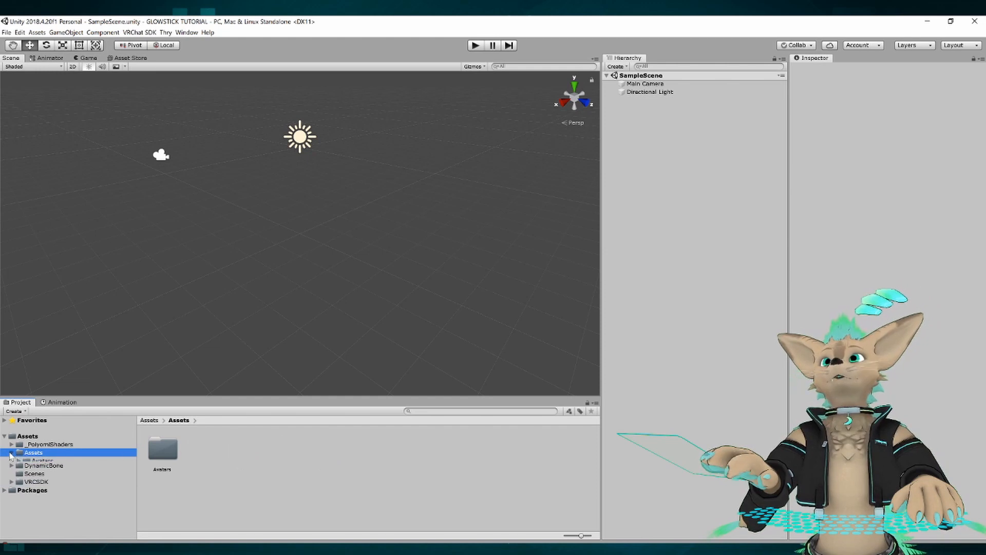
{"action": "left_click", "coordinate": [19, 460]}
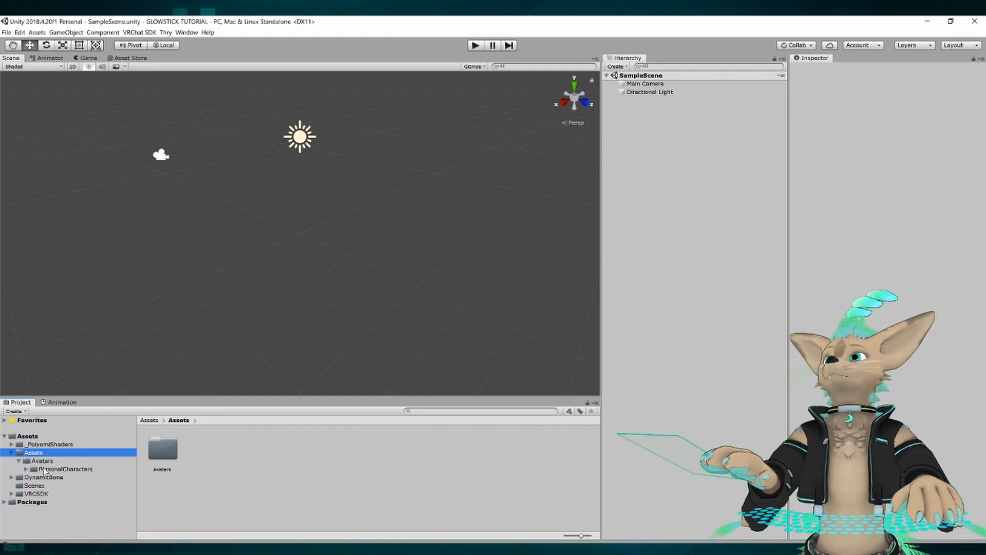
{"action": "left_click", "coordinate": [26, 469]}
{"action": "left_click", "coordinate": [33, 478]}
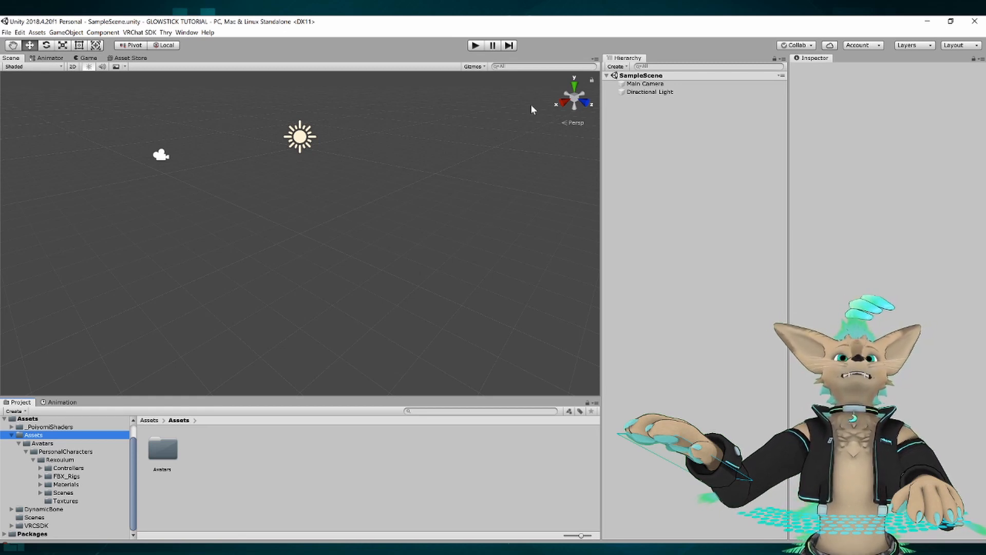
{"action": "left_click", "coordinate": [542, 53]}
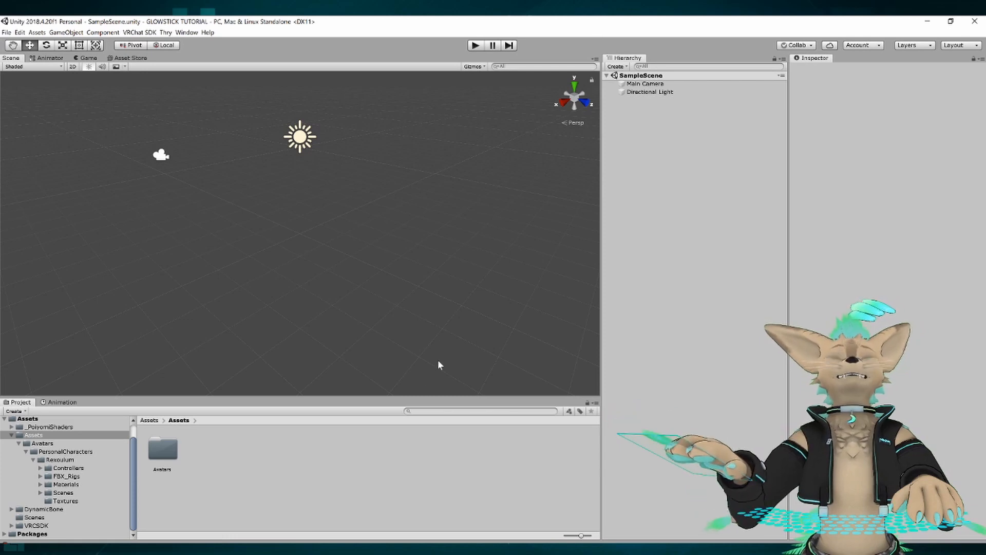
Import the Glowsticks 006 Unity package from the IMPORTED ASSETS Glowstick Files folder with all items included.
{"action": "left_click", "coordinate": [232, 550]}
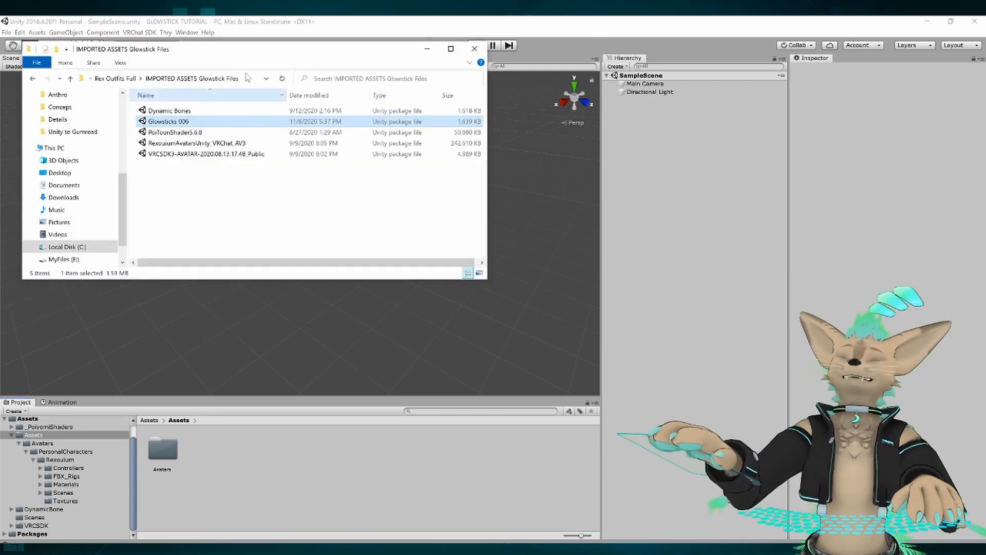
{"action": "left_click_drag", "start_coordinate": [201, 47], "coordinate": [648, 202]}
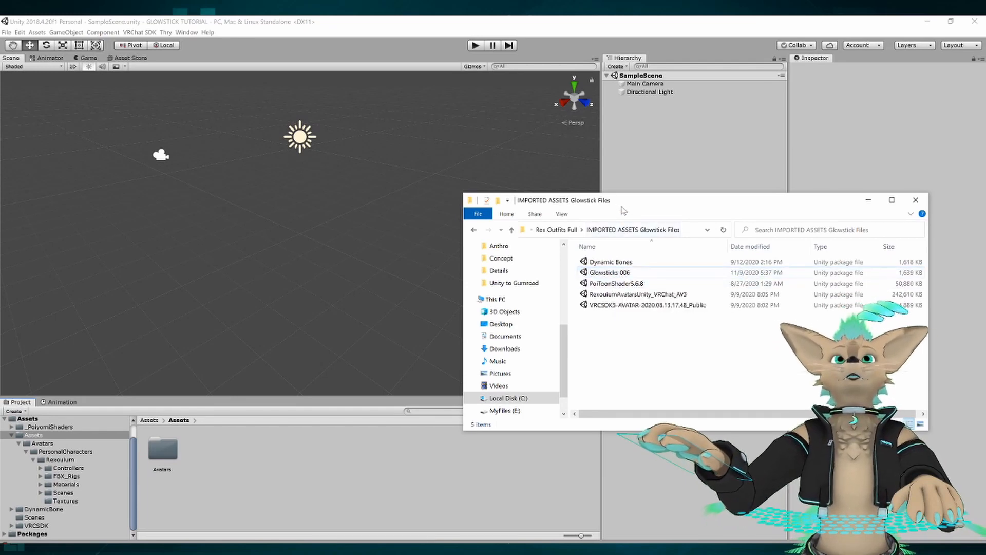
{"action": "mouse_move", "coordinate": [625, 210]}
{"action": "left_mouse_down"}
{"action": "mouse_move", "coordinate": [640, 207]}
{"action": "mouse_move", "coordinate": [624, 225]}
{"action": "left_mouse_up"}
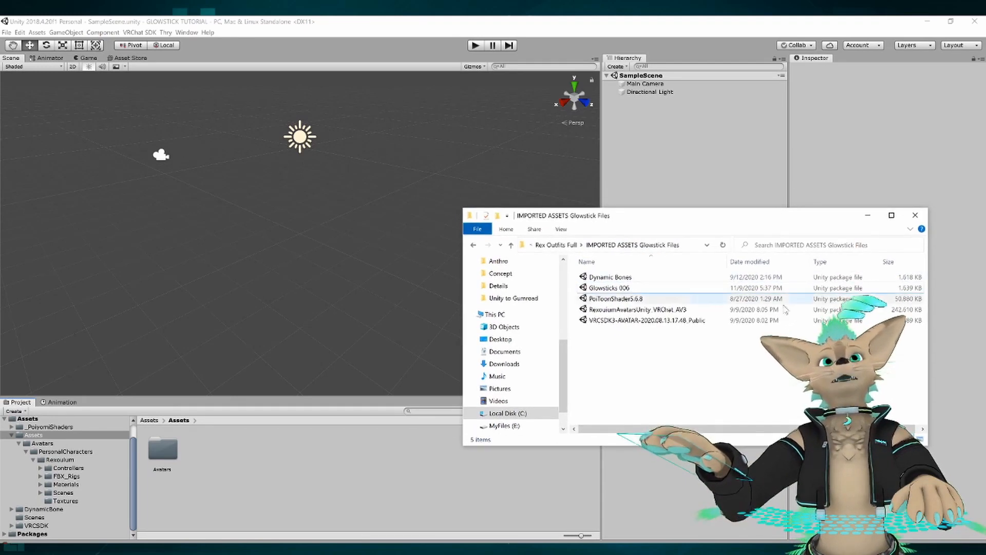
{"action": "double_click", "coordinate": [628, 288]}
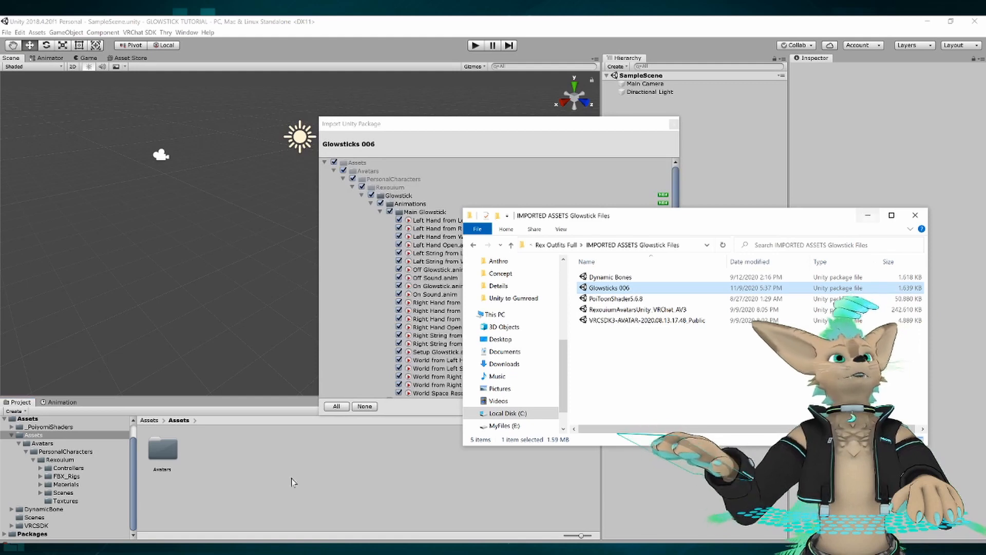
{"action": "left_click", "coordinate": [865, 216]}
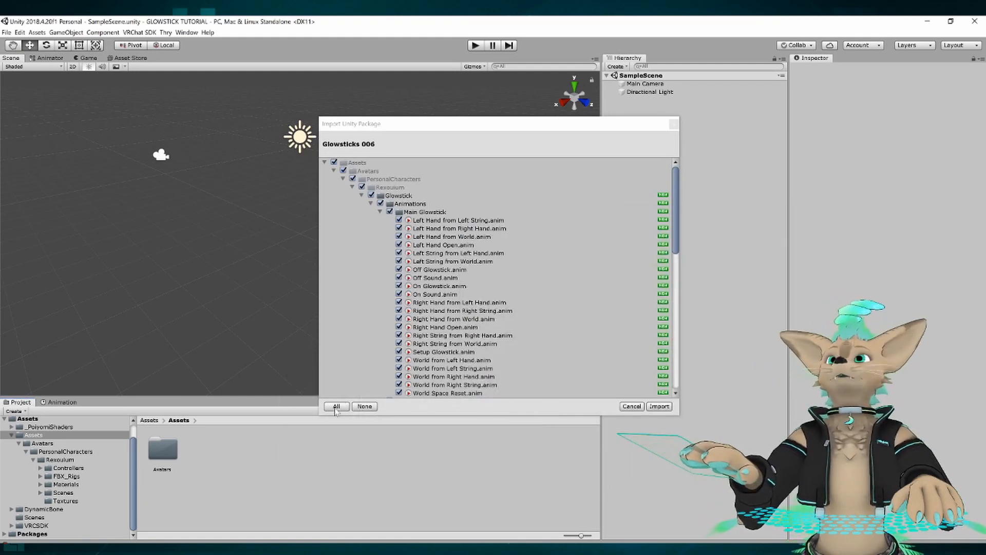
{"action": "left_click", "coordinate": [336, 405]}
{"action": "left_click", "coordinate": [660, 406]}
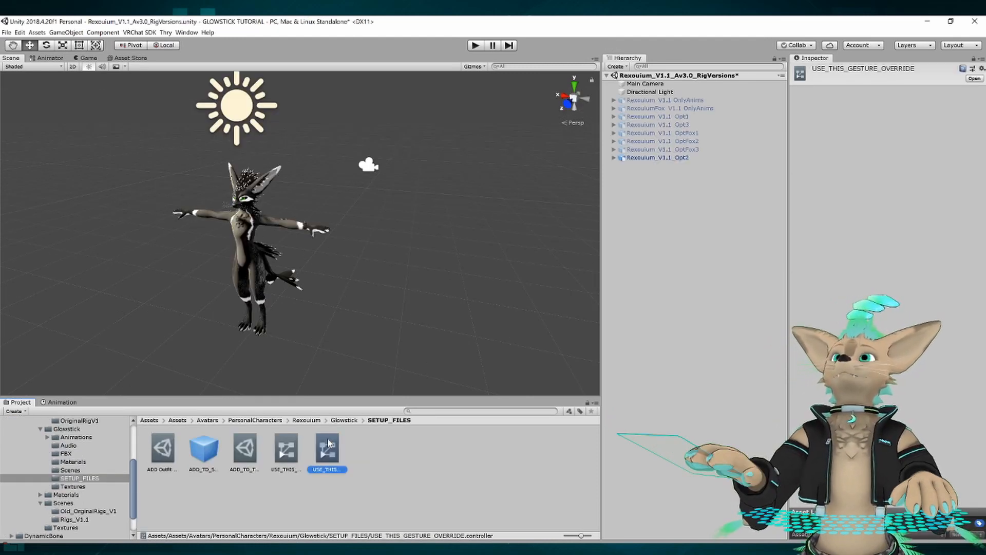
Raise the view position of the Rexouium_V1.1_Opt2 avatar to a Y value of about 1.96.
{"action": "left_click", "coordinate": [671, 158]}
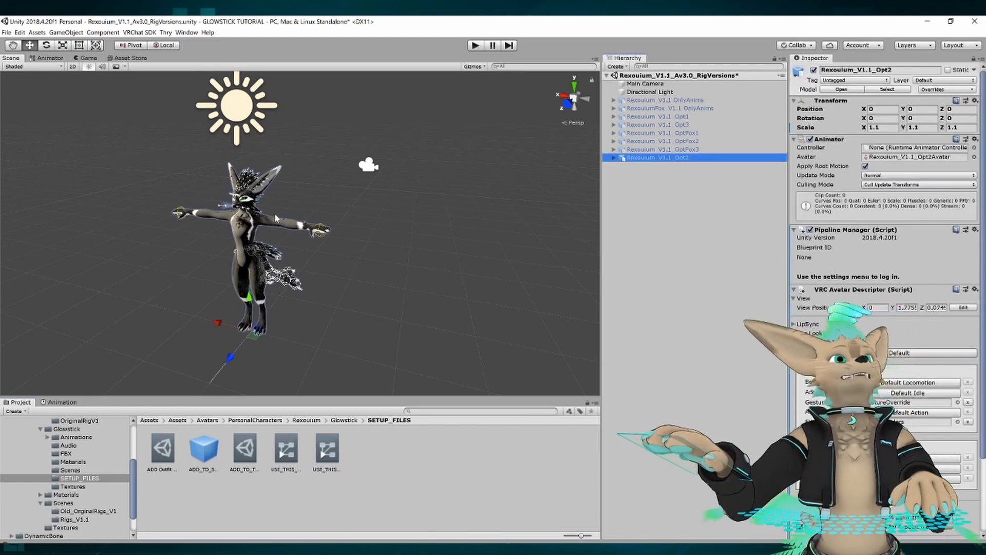
{"action": "scroll", "coordinate": [319, 219], "scroll_direction": "up", "scroll_amount": 2}
{"action": "left_click", "coordinate": [963, 307]}
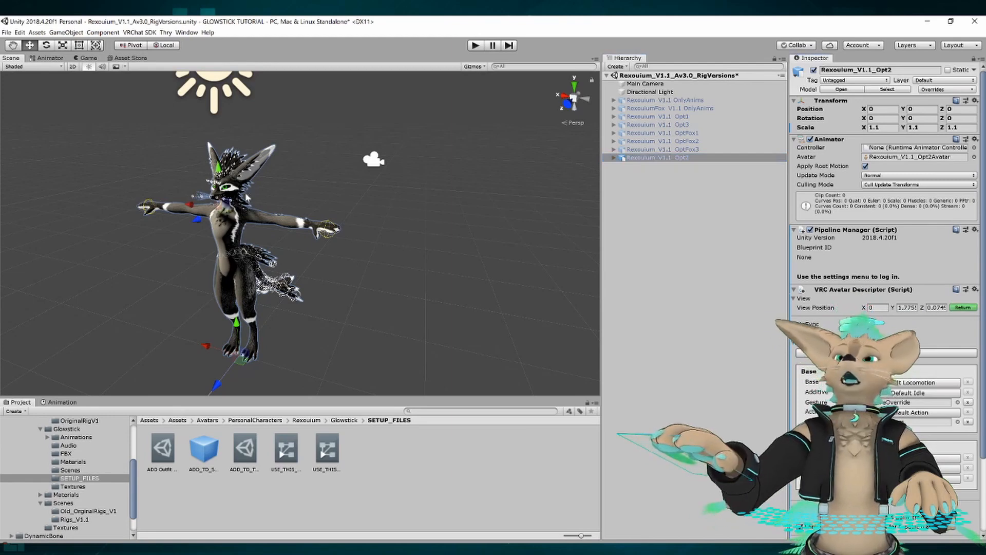
{"action": "left_click_drag", "start_coordinate": [222, 174], "coordinate": [221, 152]}
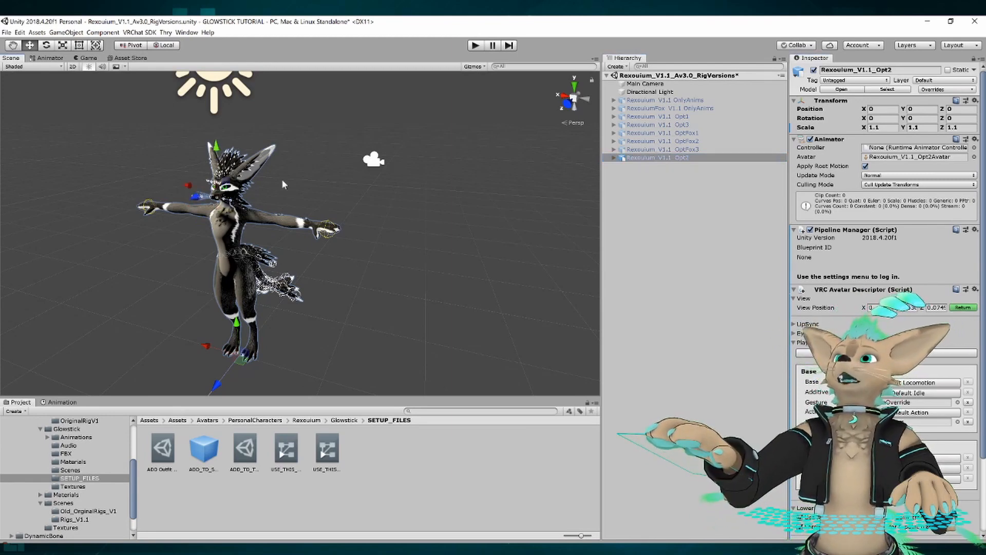
{"action": "left_click", "coordinate": [963, 307]}
Assign the USE_THIS_FX_OVERRIDE controller to the FX playable layer in the avatar descriptor.
{"action": "scroll", "coordinate": [884, 231], "scroll_direction": "down", "scroll_amount": 3}
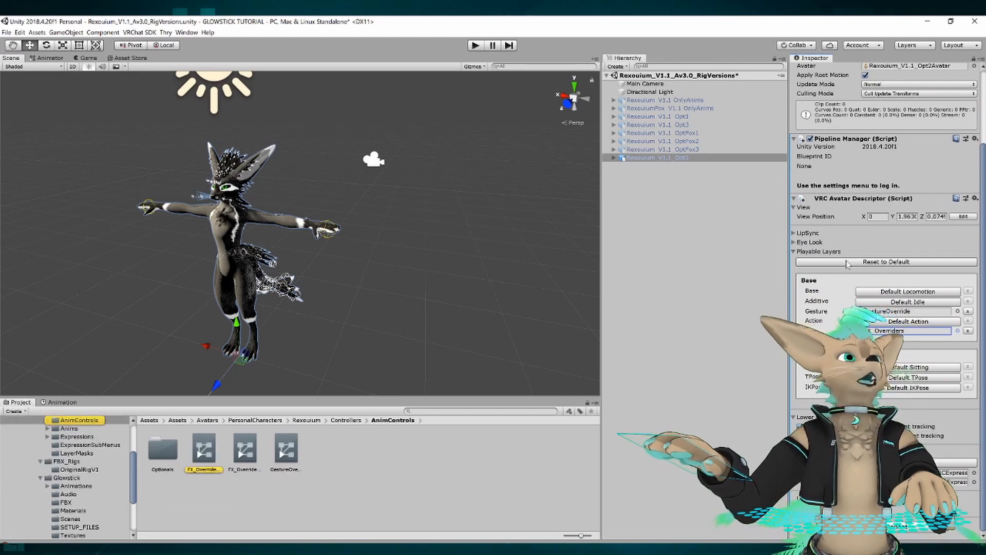
{"action": "scroll", "coordinate": [853, 247], "scroll_direction": "up", "scroll_amount": 3}
{"action": "scroll", "coordinate": [853, 248], "scroll_direction": "down", "scroll_amount": 3}
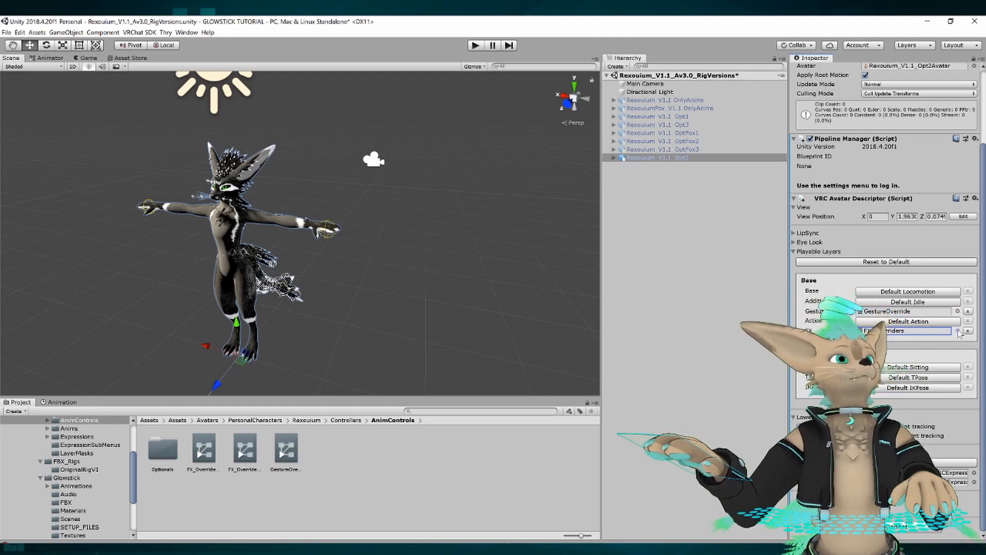
{"action": "left_click", "coordinate": [929, 332]}
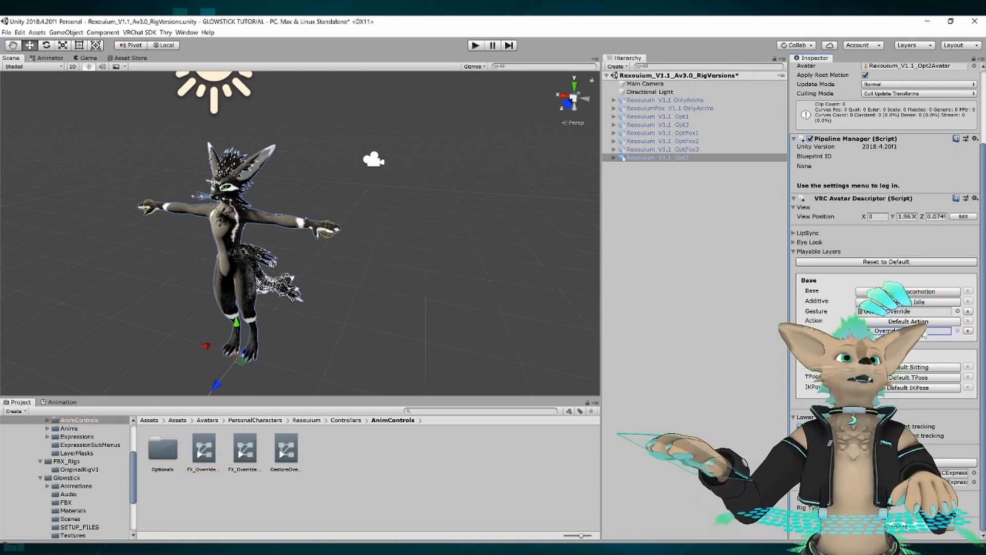
{"action": "left_click", "coordinate": [957, 332]}
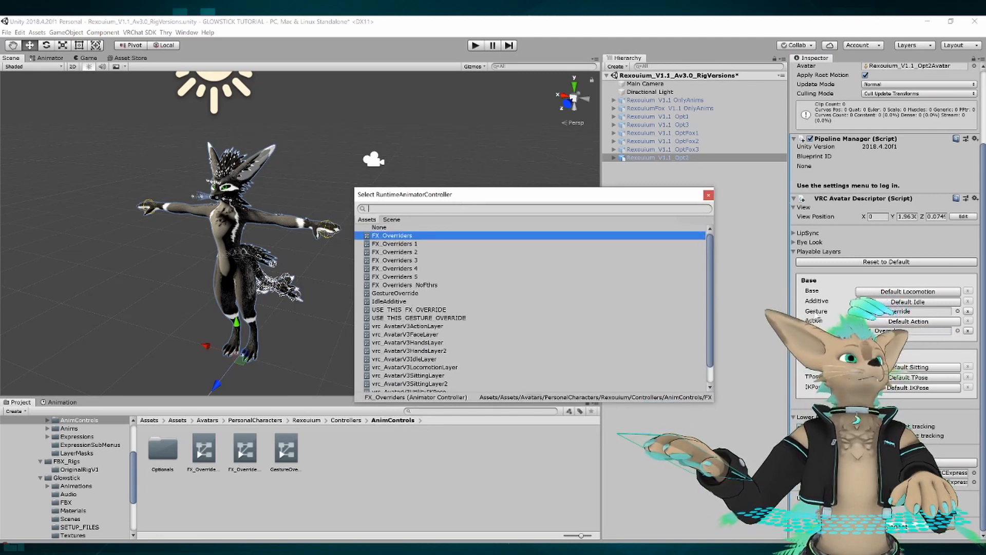
{"action": "left_click", "coordinate": [422, 310]}
{"action": "left_click", "coordinate": [708, 195]}
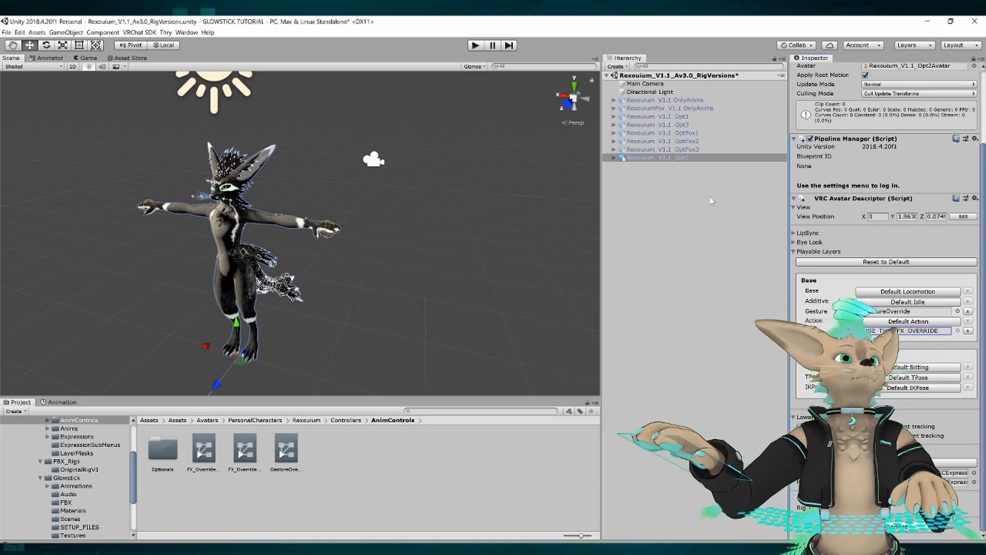
Assign the USE_THIS_GESTURE_OVERRIDE controller to the Gesture playable layer in the avatar descriptor.
{"action": "left_click", "coordinate": [958, 311]}
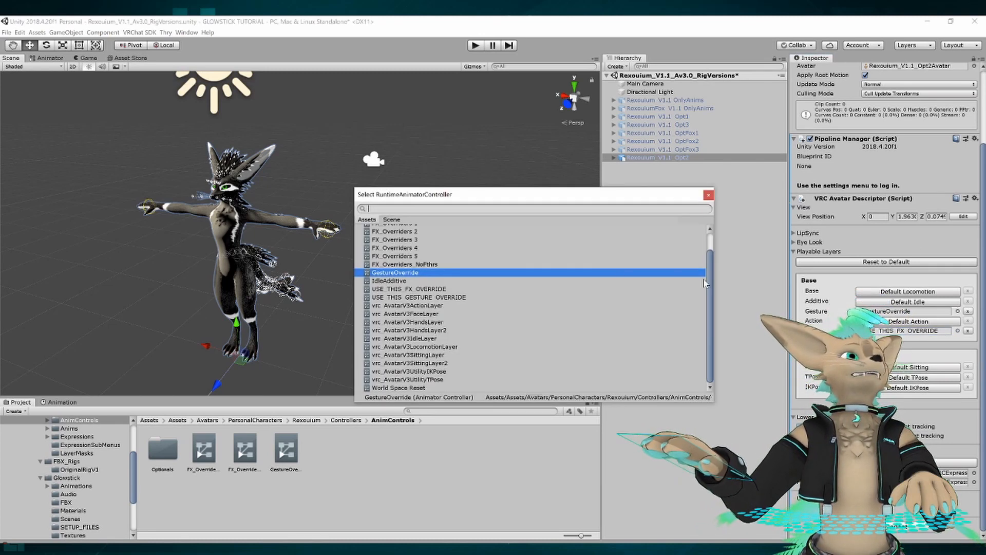
{"action": "left_click", "coordinate": [419, 298]}
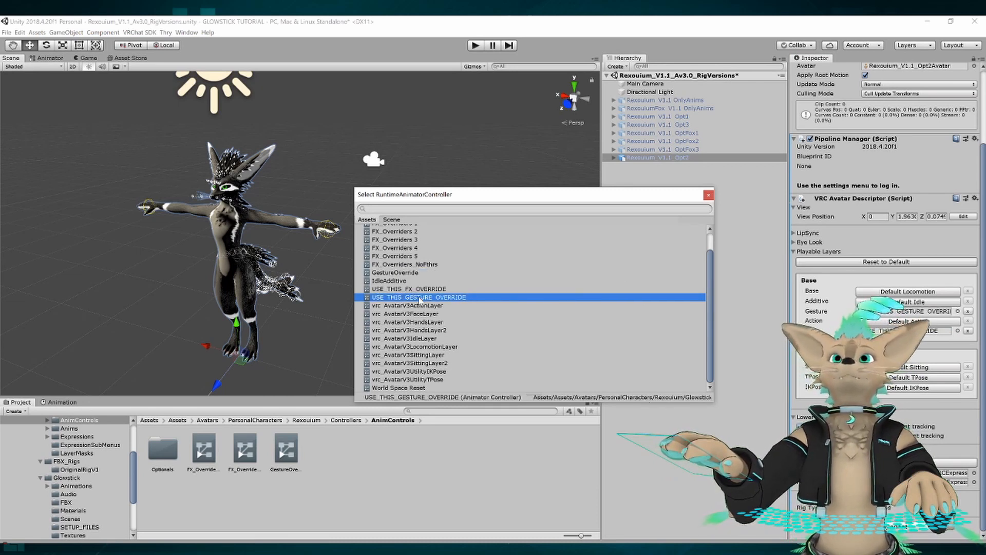
{"action": "left_click", "coordinate": [708, 195]}
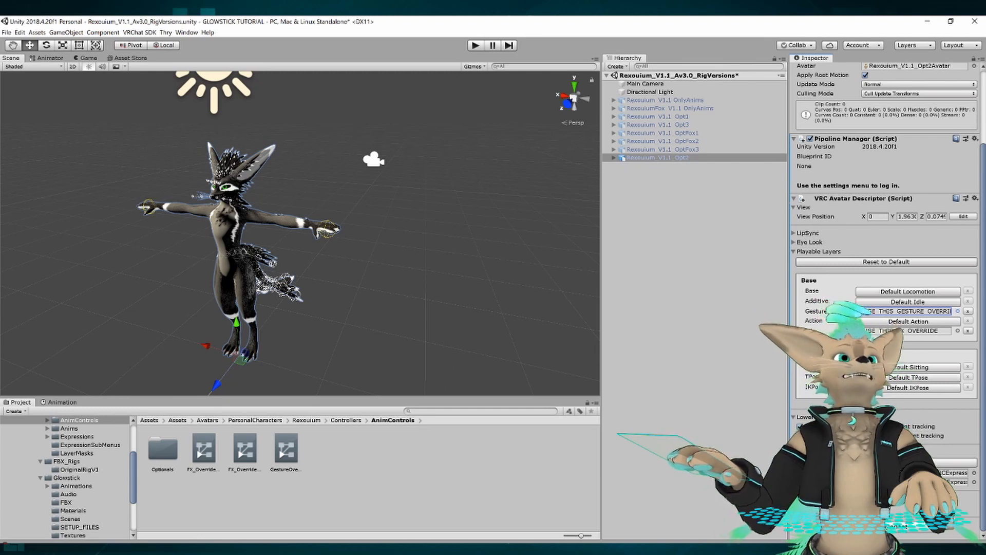
Locate the parameters asset used by the avatar's expressions and open Rex_StateParameters for editing.
{"action": "left_click", "coordinate": [956, 482]}
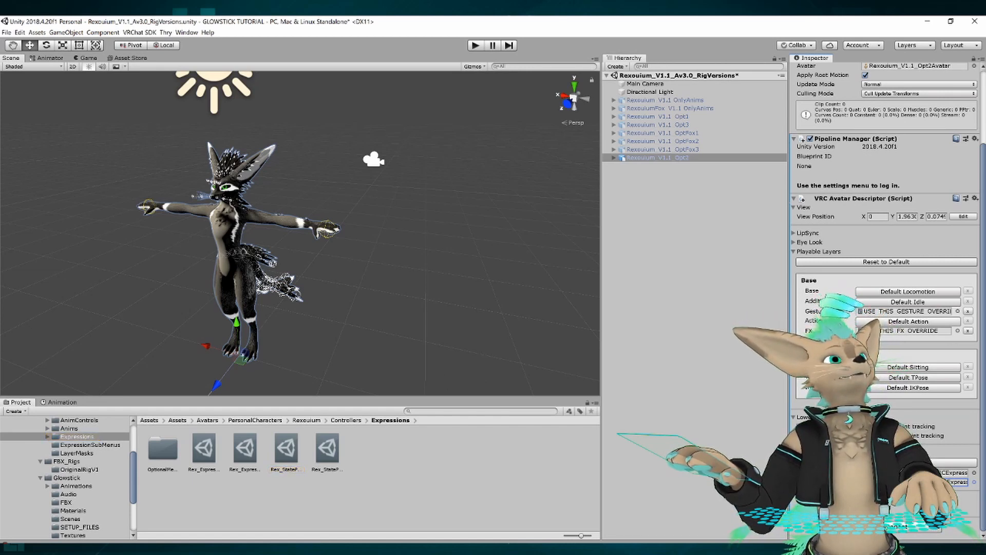
{"action": "left_click", "coordinate": [957, 482]}
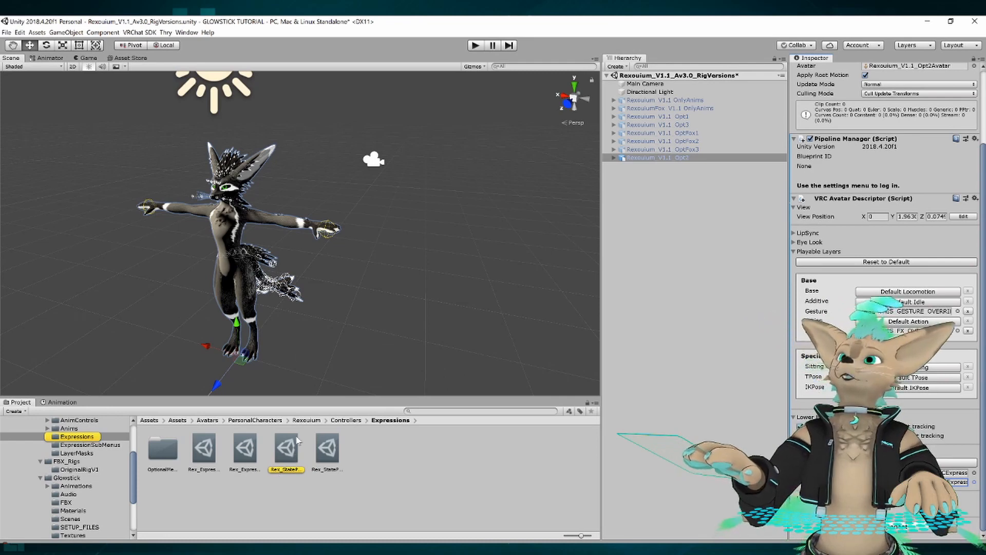
{"action": "left_click", "coordinate": [286, 450]}
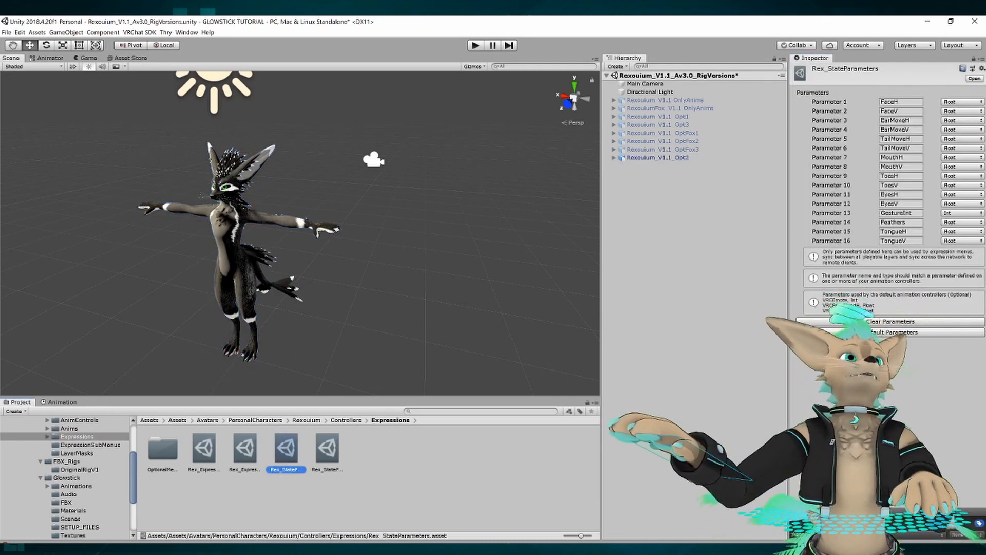
{"action": "left_click", "coordinate": [871, 92]}
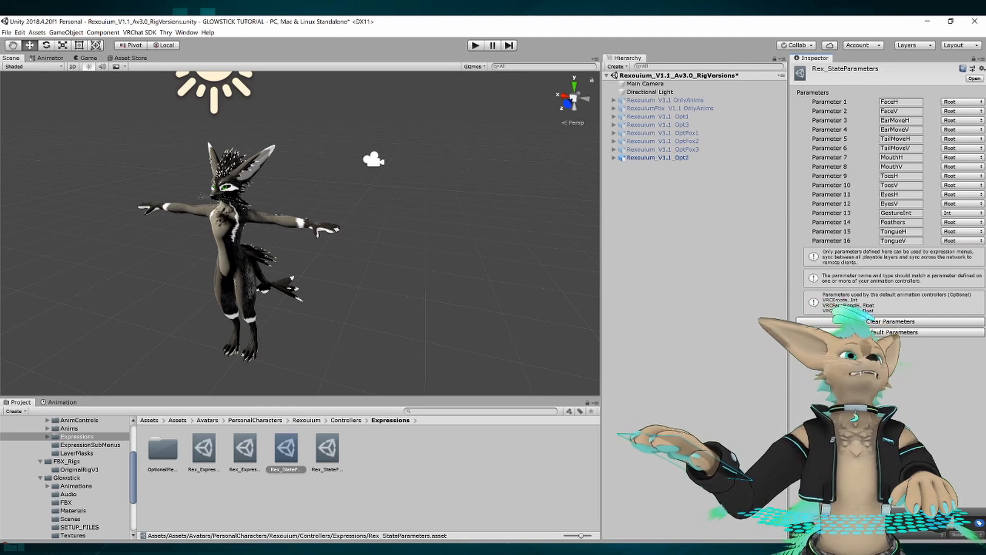
Rename Parameter 15 of Rex_StateParameters to Outfit.
{"action": "left_click", "coordinate": [897, 232]}
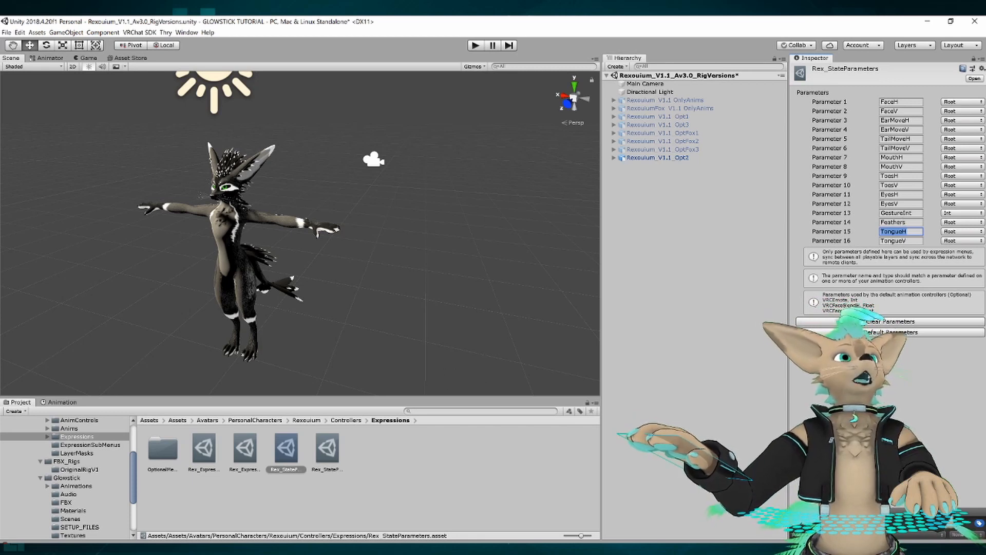
{"action": "left_click", "coordinate": [914, 212]}
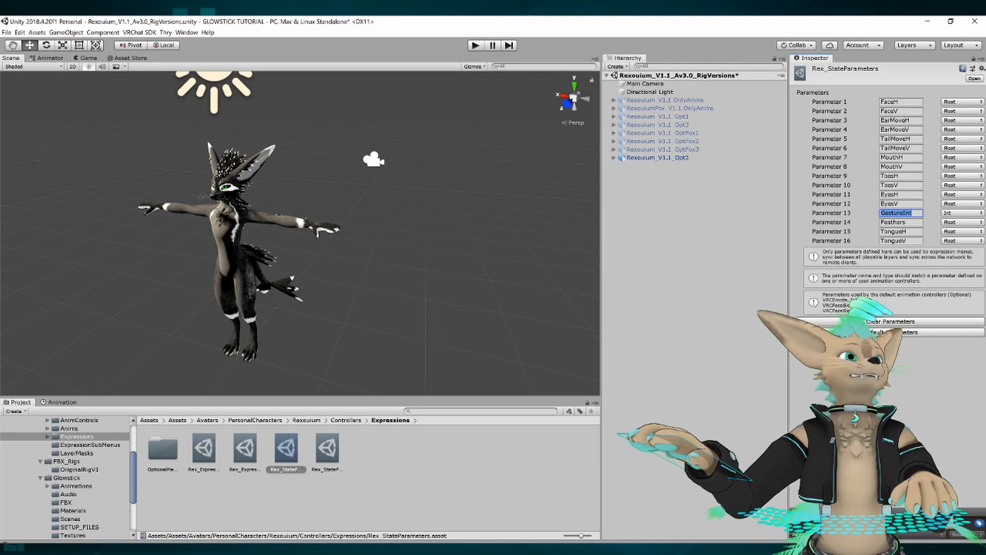
{"action": "left_click", "coordinate": [917, 232]}
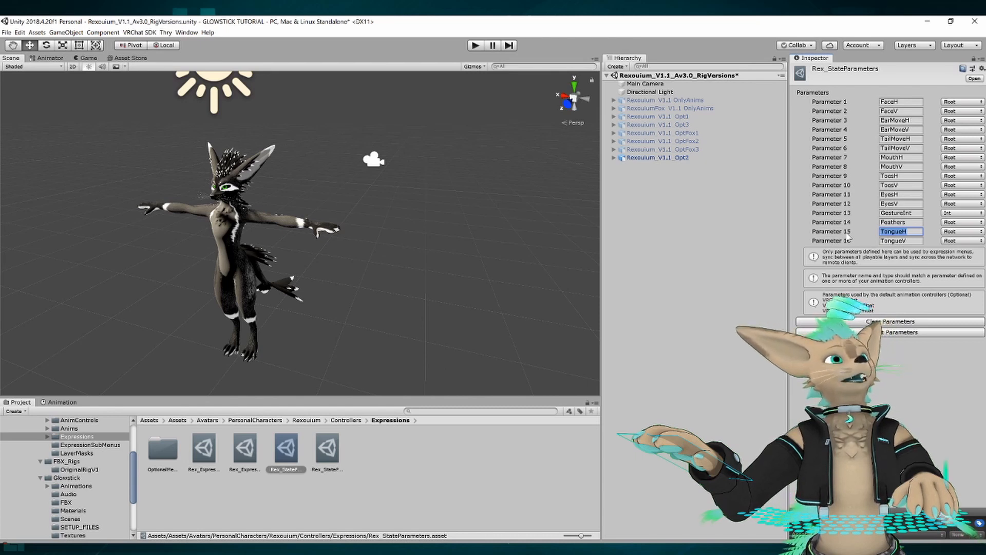
{"action": "type", "text": "Outfit"}
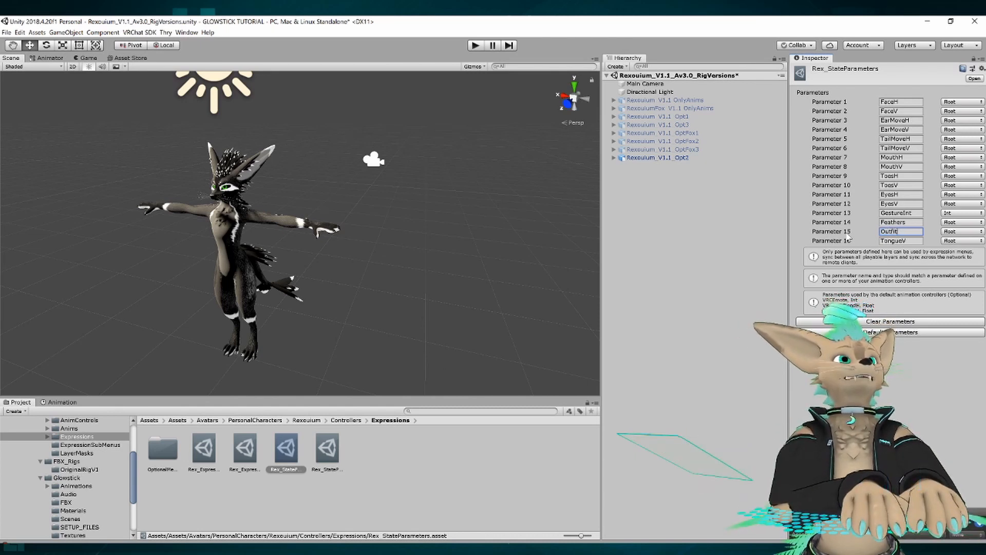
{"action": "key", "text": "Tab"}
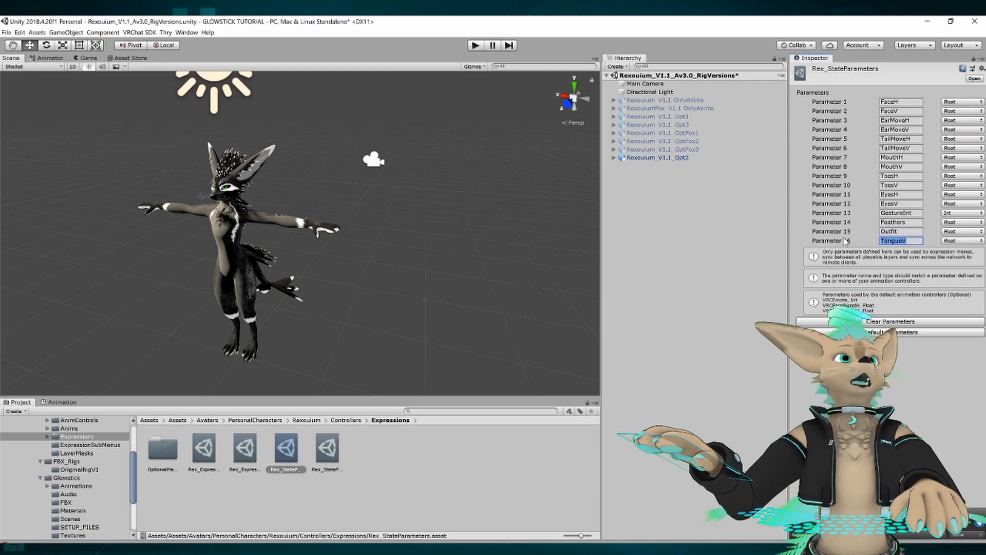
Clear the name of Parameter 16 in Rex_StateParameters and set the Outfit parameter's type to Int.
{"action": "key", "text": "BackSpace"}
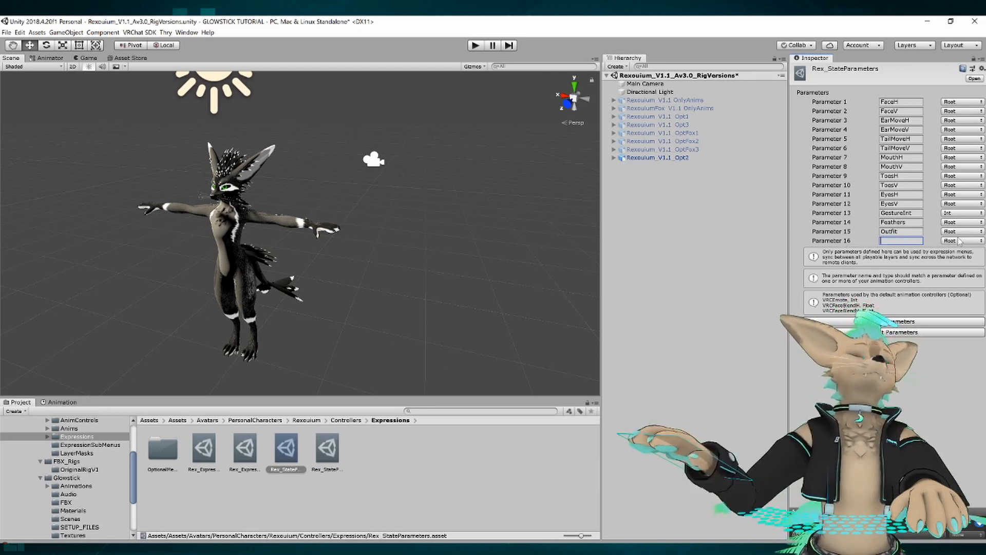
{"action": "key", "text": "shift+Tab"}
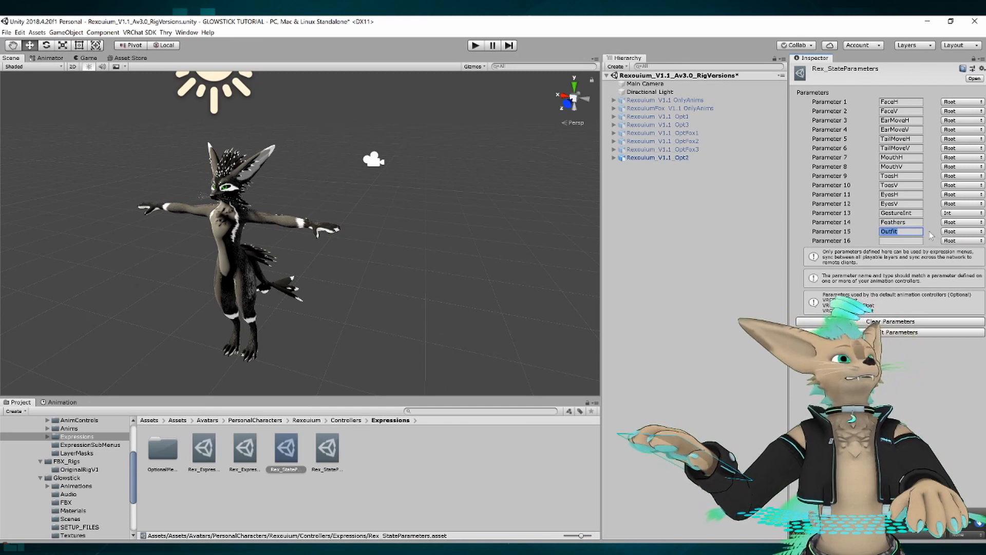
{"action": "left_click", "coordinate": [956, 232]}
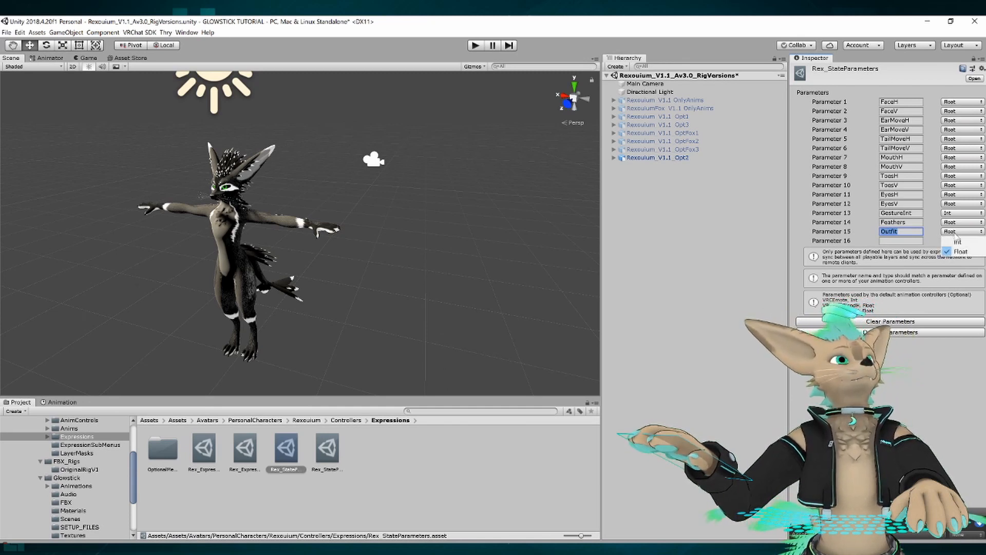
{"action": "left_click", "coordinate": [961, 240]}
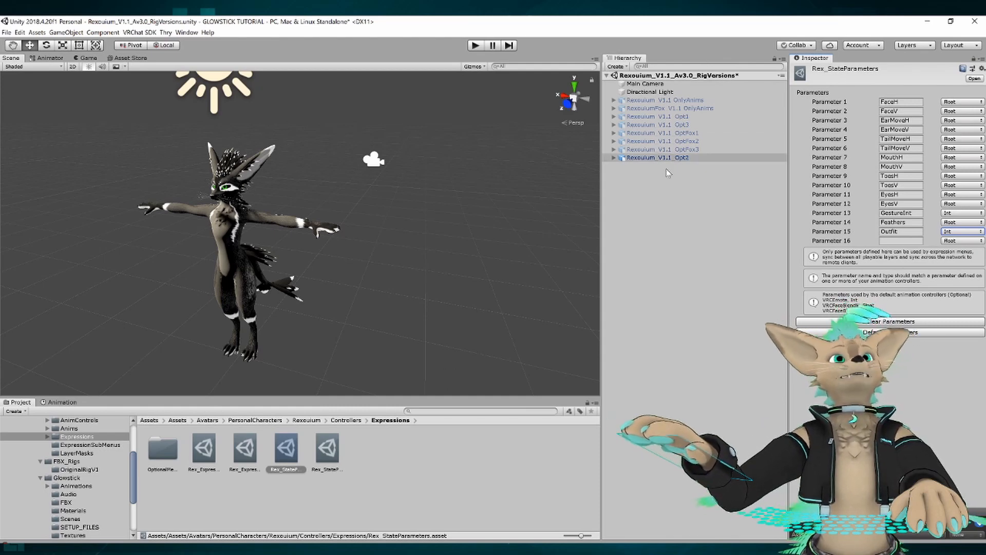
Locate the expressions menu asset used by the Rexouium_V1.1_Opt2 avatar, open Rex_ExpressionMenu and check how its Body control is set up.
{"action": "left_click", "coordinate": [660, 157]}
{"action": "scroll", "coordinate": [884, 170], "scroll_direction": "down", "scroll_amount": 3}
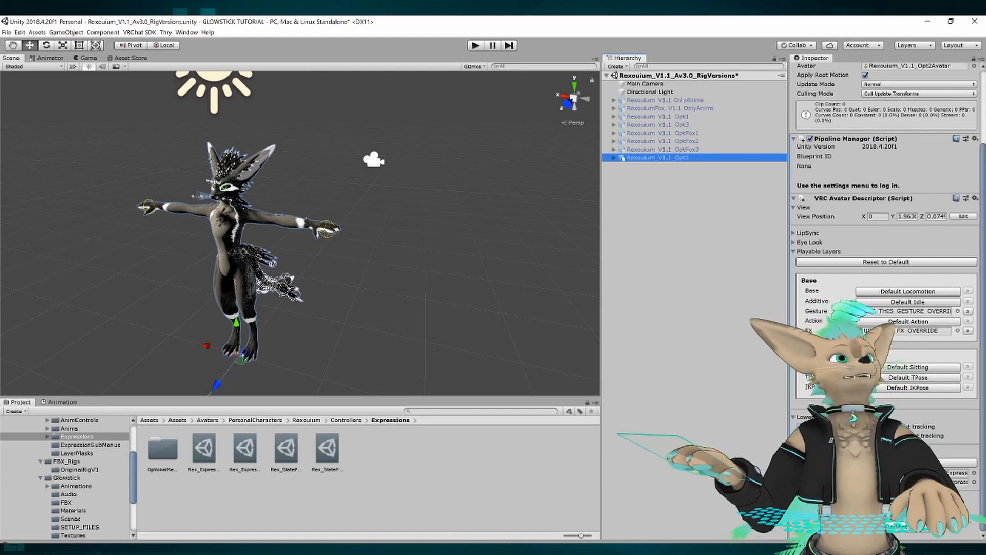
{"action": "left_click", "coordinate": [956, 472]}
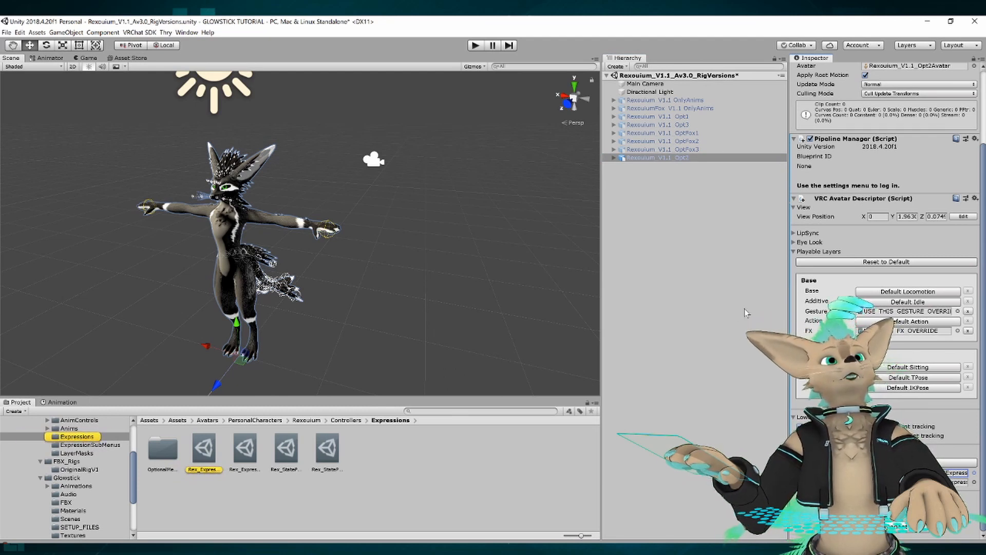
{"action": "left_click", "coordinate": [204, 458]}
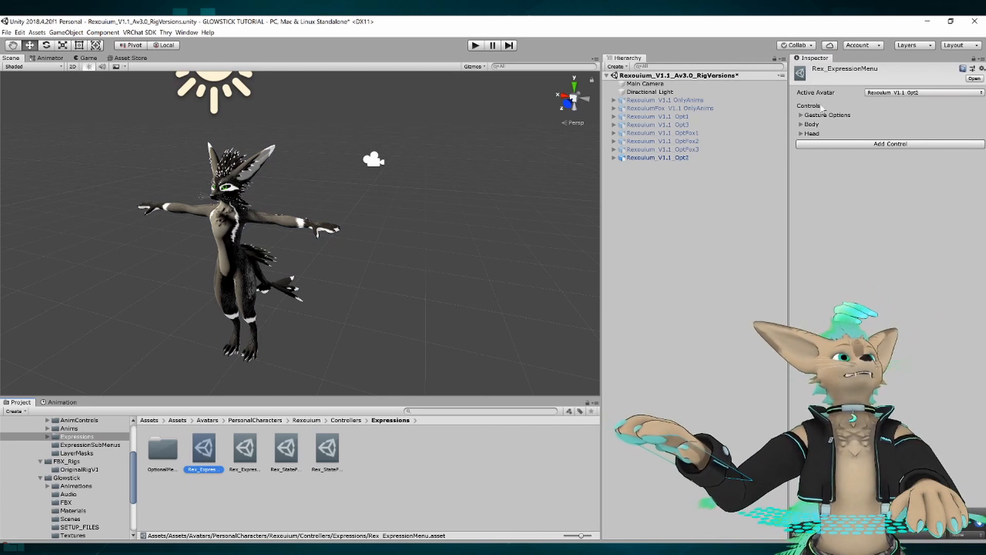
{"action": "left_click", "coordinate": [801, 125]}
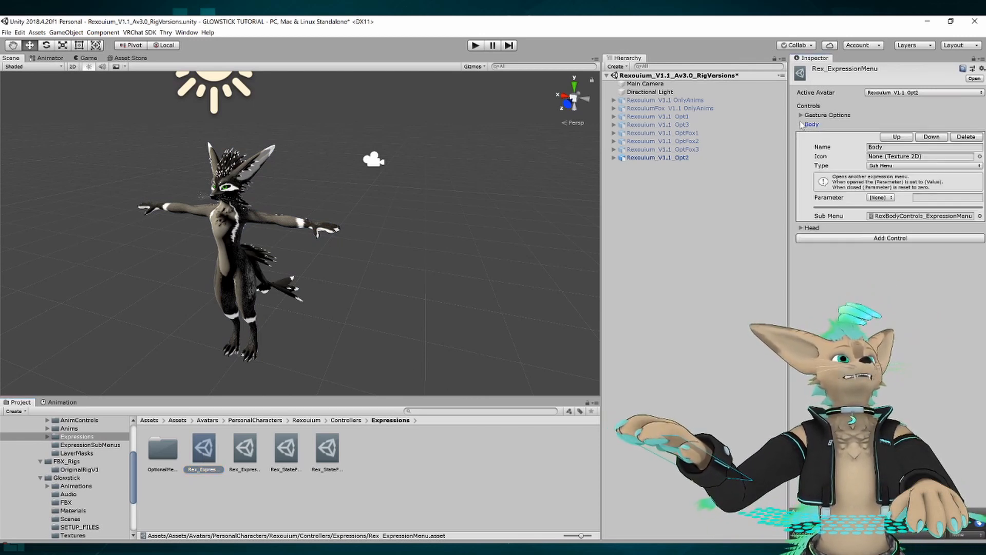
{"action": "left_click", "coordinate": [801, 125]}
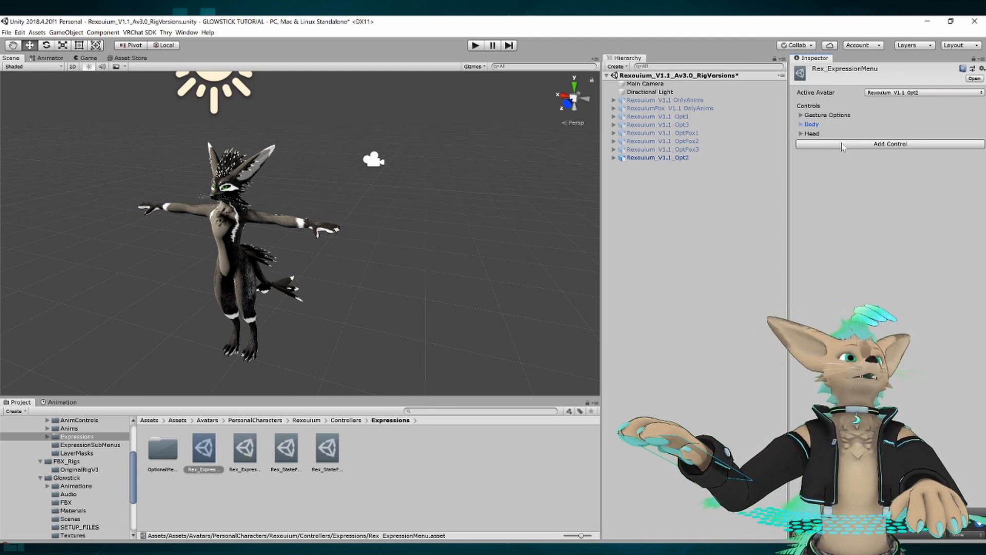
Add a new control to Rex_ExpressionMenu and name it Glowsticks.
{"action": "left_click", "coordinate": [843, 146]}
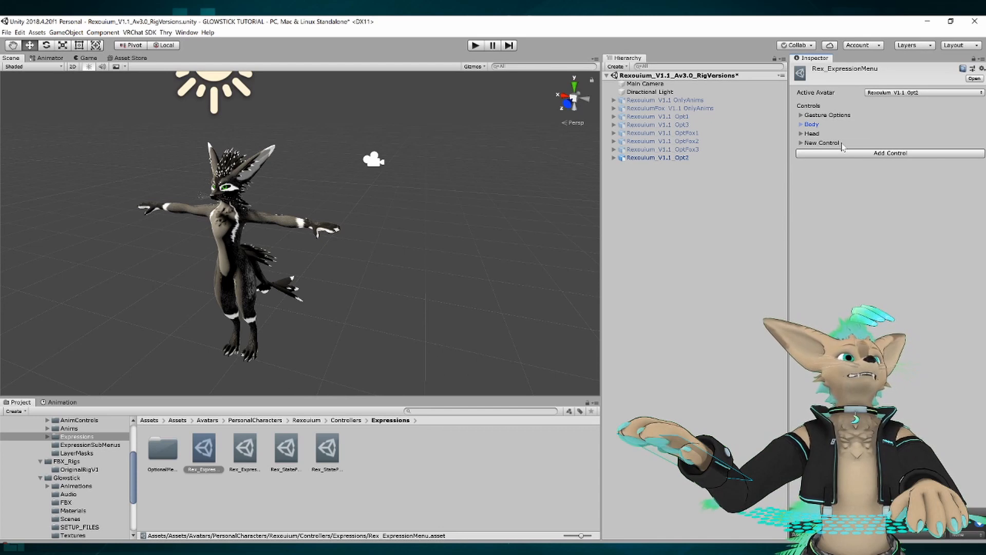
{"action": "left_click", "coordinate": [801, 143]}
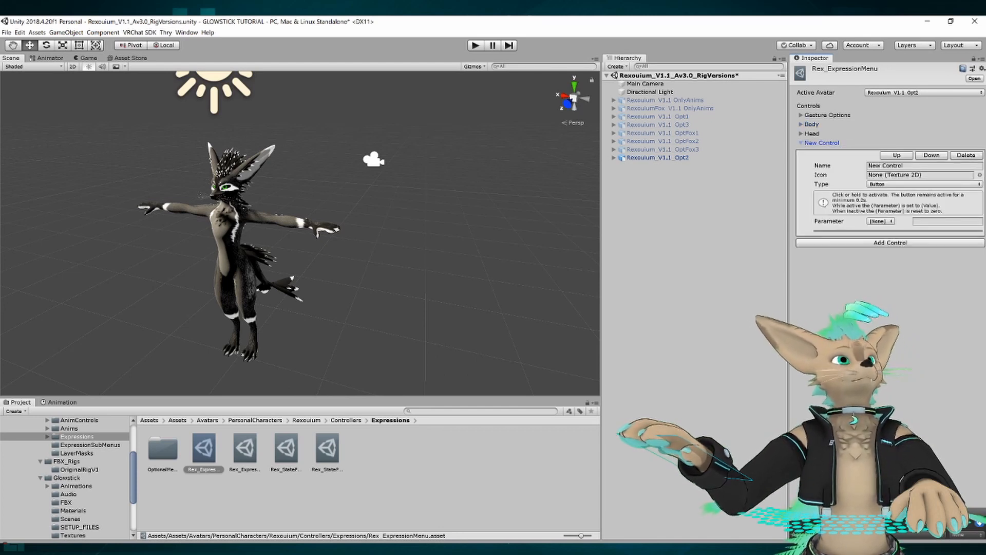
{"action": "left_click_drag", "start_coordinate": [907, 166], "coordinate": [813, 176]}
{"action": "type", "text": "Gl"}
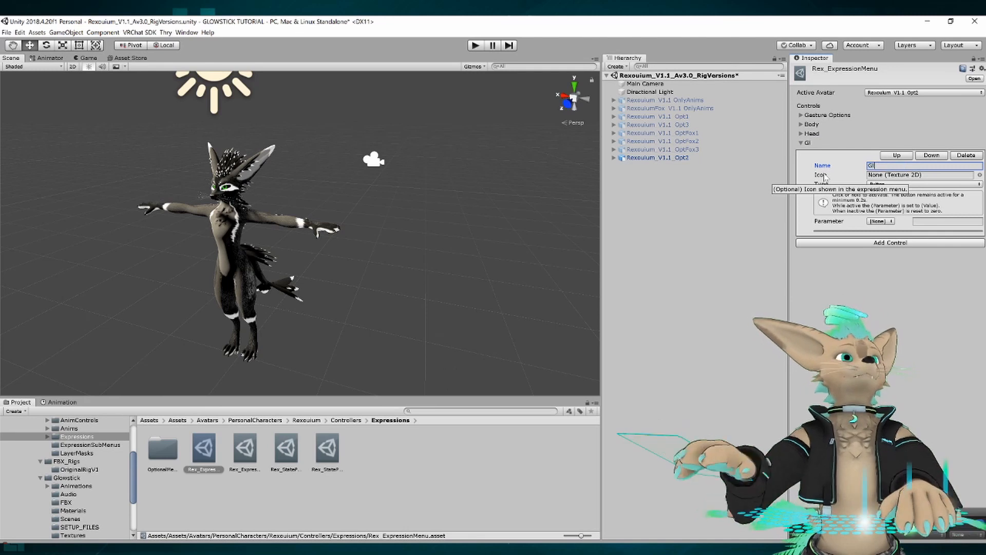
{"action": "type", "text": "owsticks"}
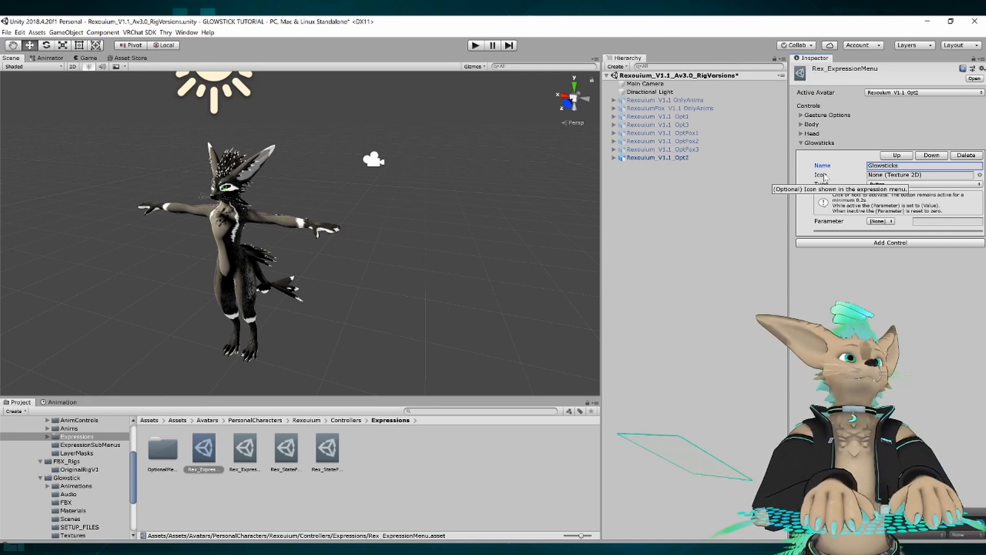
Set the Glowsticks control's type to Sub Menu and assign ADD_TO_THE_MENU_TREE as its sub menu.
{"action": "left_click", "coordinate": [887, 184]}
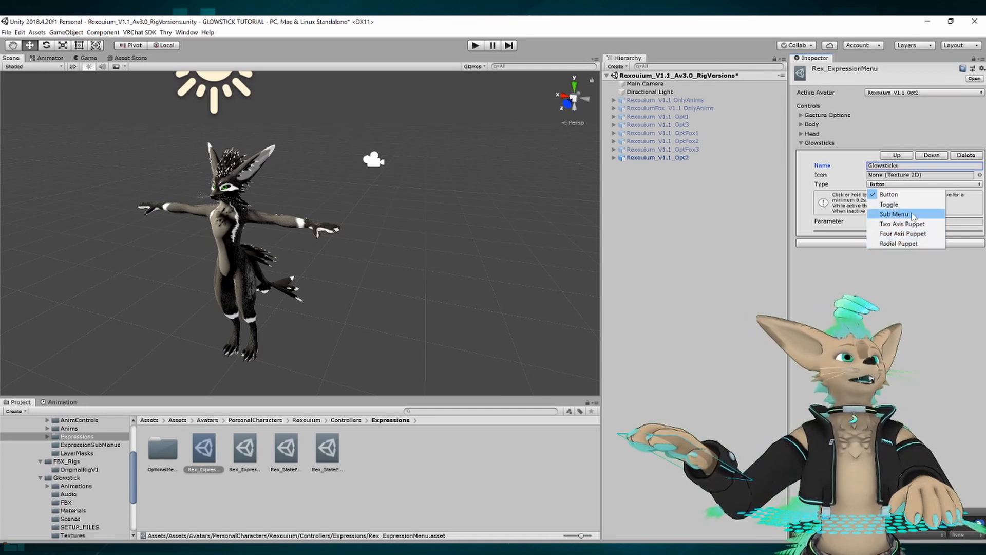
{"action": "left_click", "coordinate": [913, 216]}
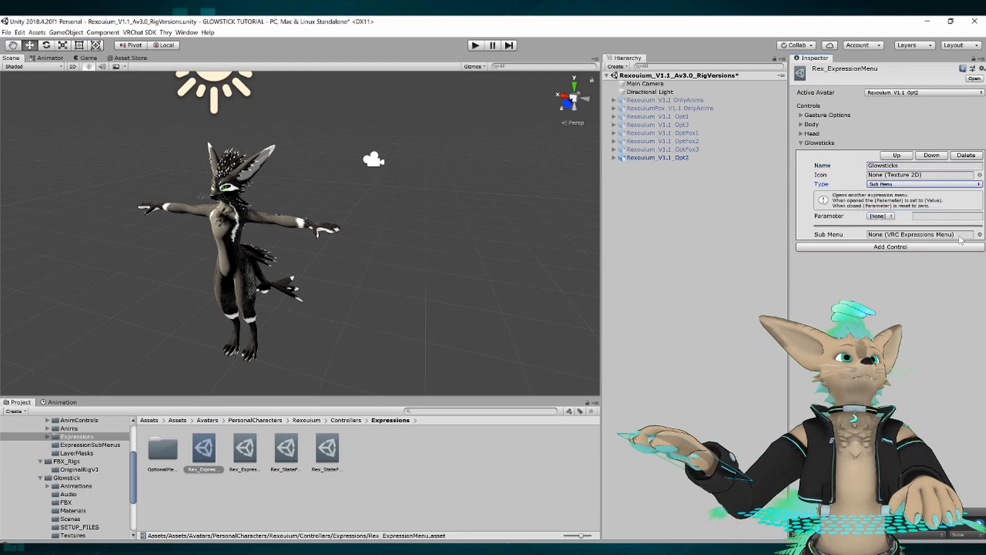
{"action": "left_click", "coordinate": [980, 234]}
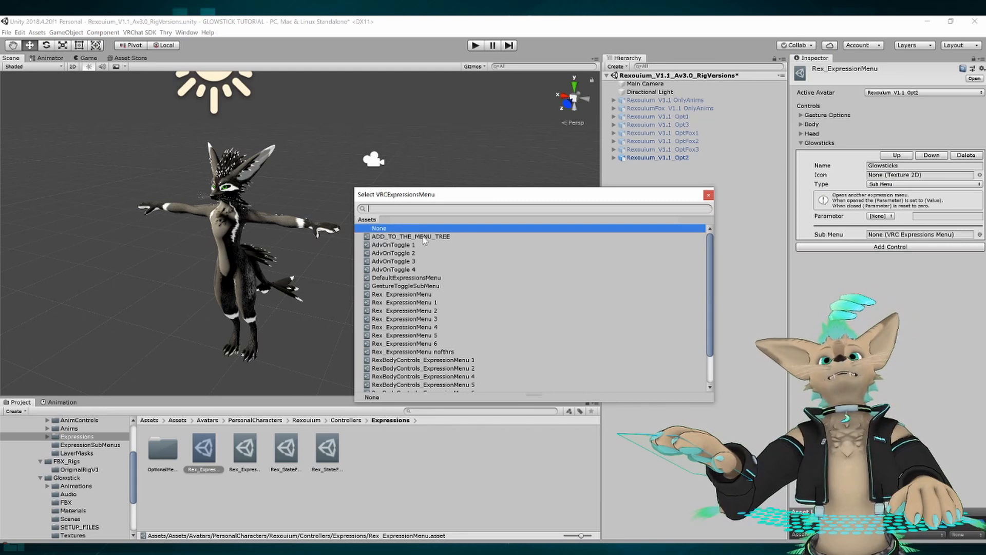
{"action": "scroll", "coordinate": [422, 241], "scroll_direction": "down", "scroll_amount": 2}
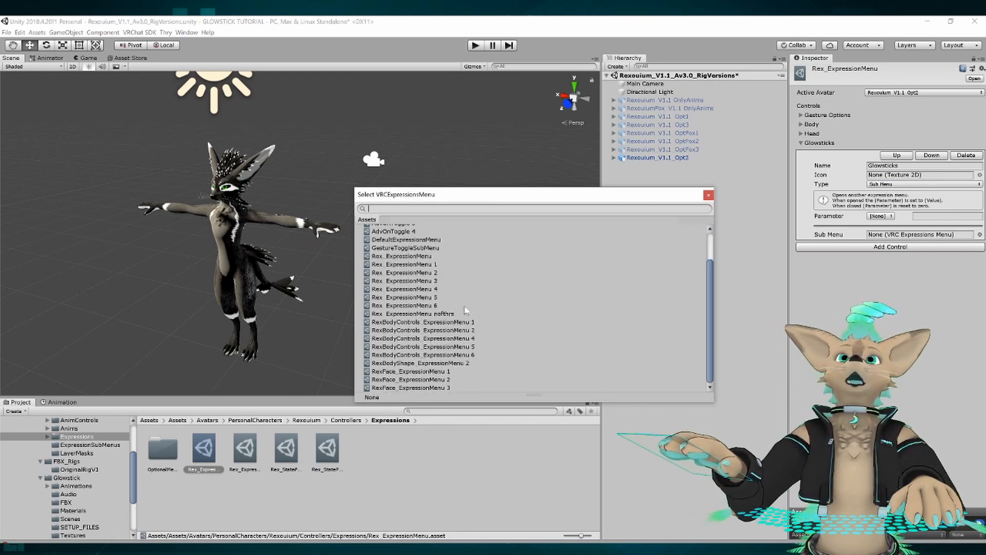
{"action": "scroll", "coordinate": [418, 240], "scroll_direction": "up", "scroll_amount": 2}
{"action": "left_click", "coordinate": [413, 237]}
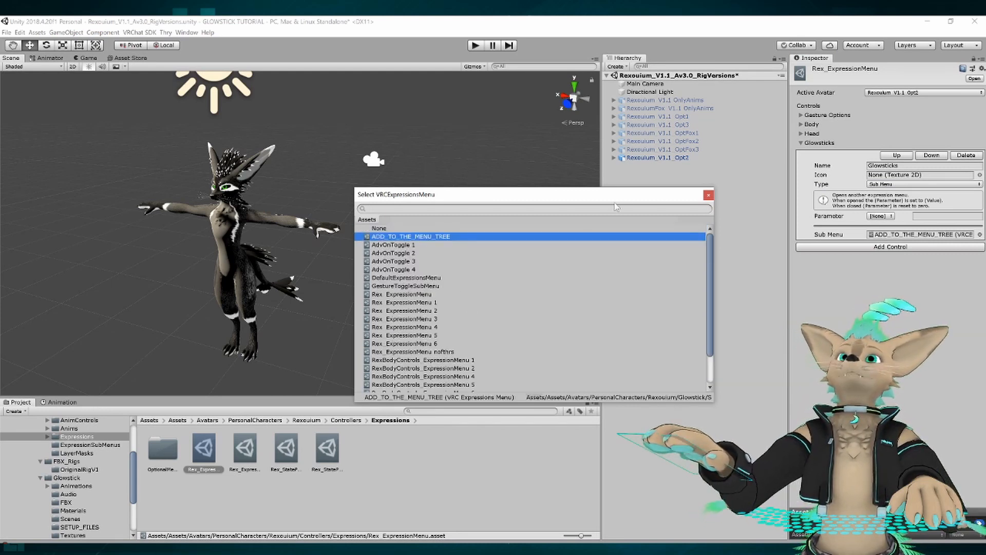
{"action": "left_click", "coordinate": [708, 196]}
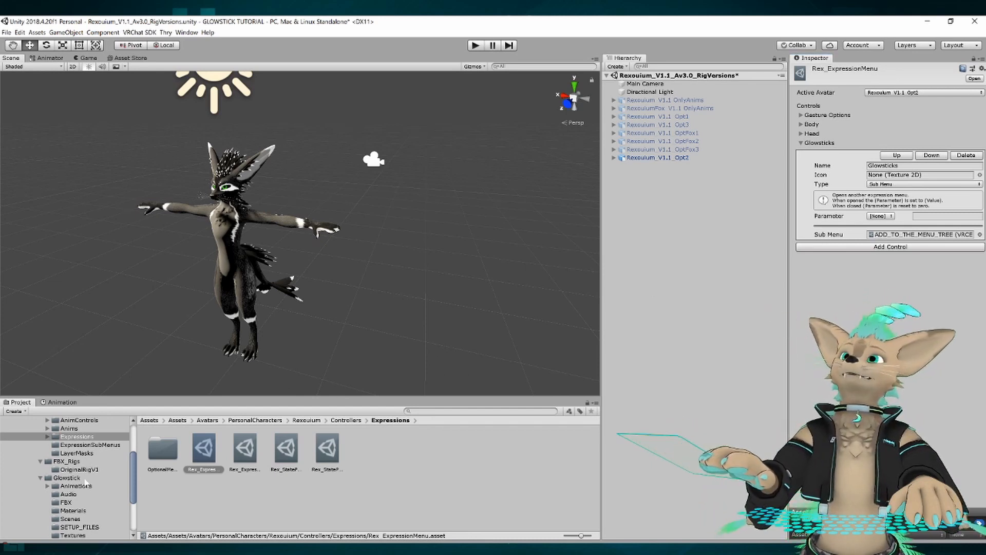
Add the ADD_TO_SCENE prefab from the Glowstick SETUP_FILES folder to the scene hierarchy.
{"action": "scroll", "coordinate": [87, 484], "scroll_direction": "down", "scroll_amount": 3}
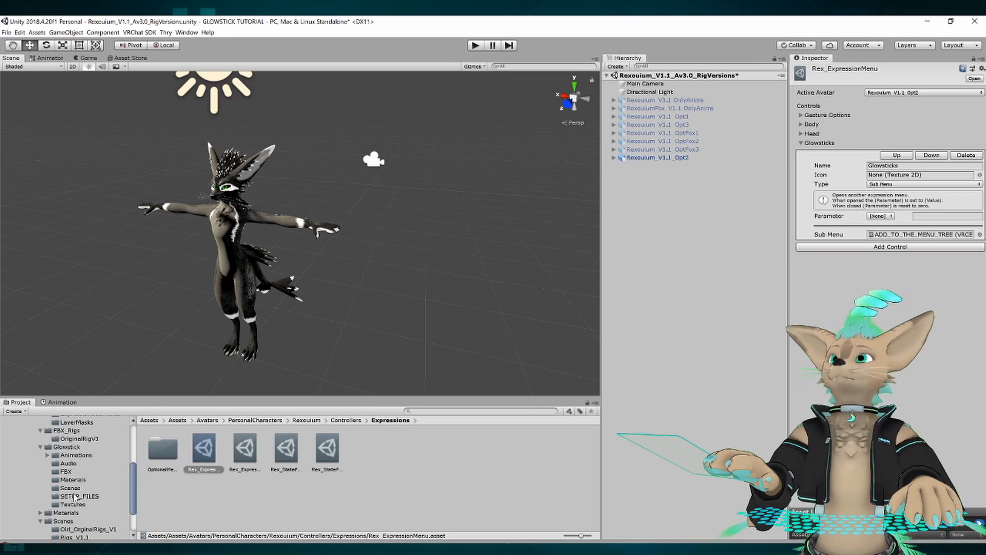
{"action": "left_click", "coordinate": [78, 497]}
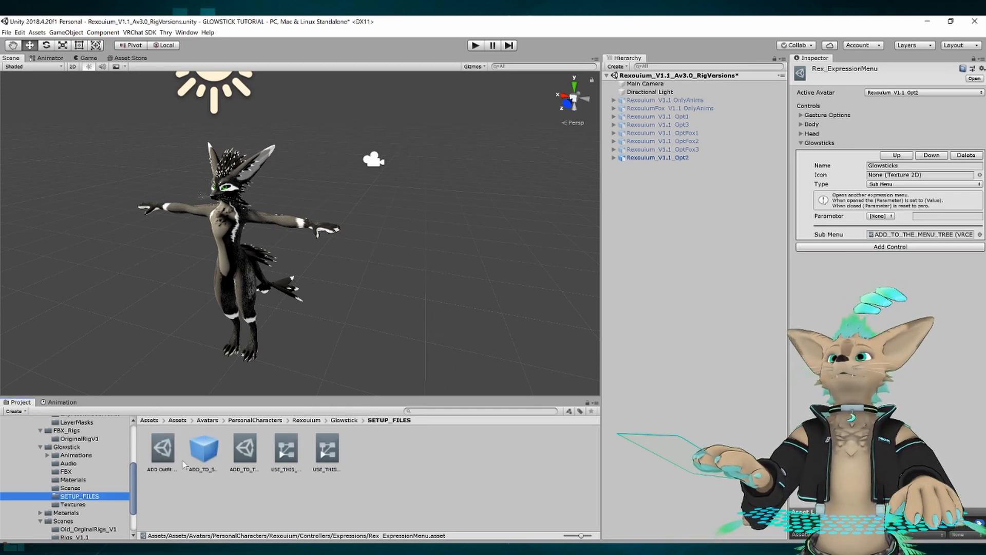
{"action": "left_click", "coordinate": [204, 456]}
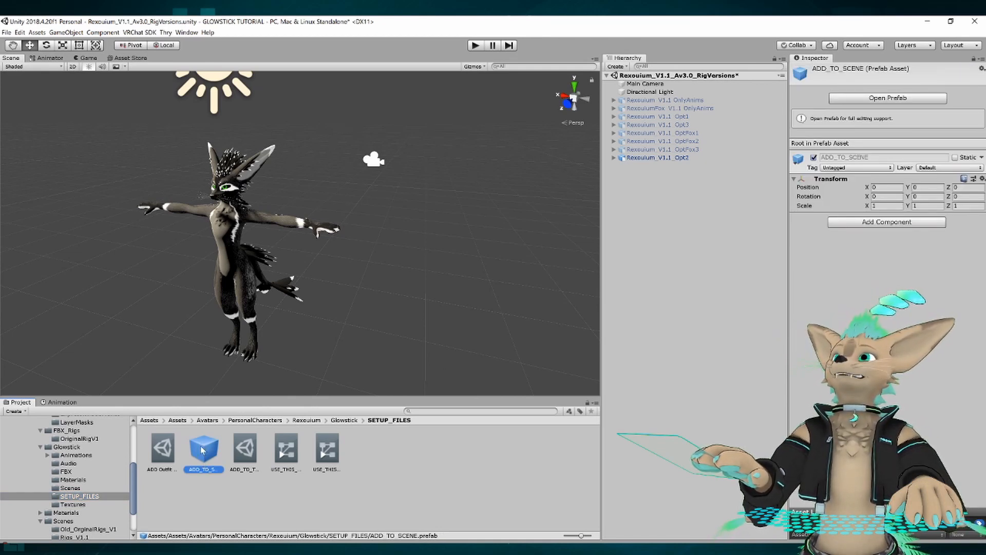
{"action": "left_click_drag", "start_coordinate": [202, 451], "coordinate": [700, 275]}
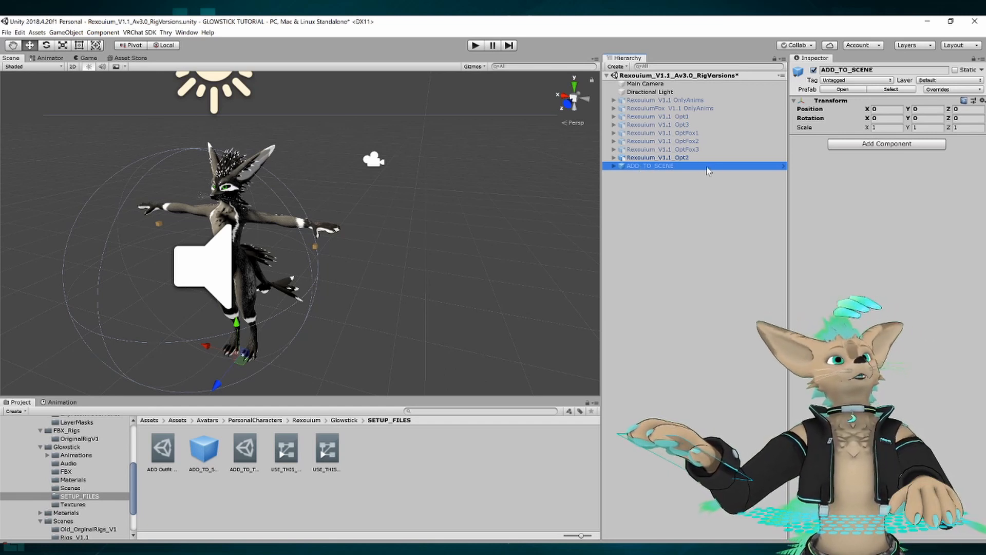
Set the scale of the ADD_TO_SCENE object to 1.1 on the X, Y and Z axes.
{"action": "left_click", "coordinate": [885, 127]}
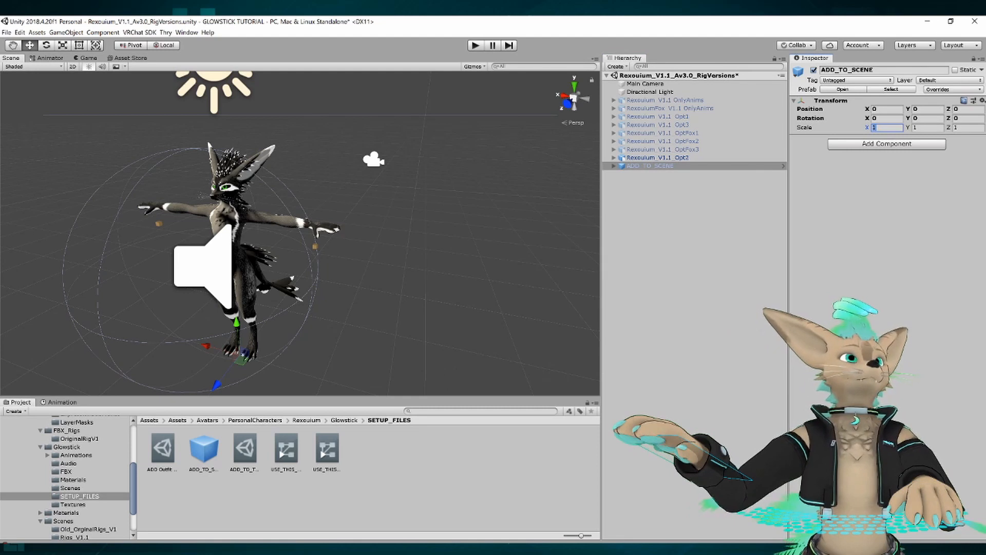
{"action": "type", "text": "1.1"}
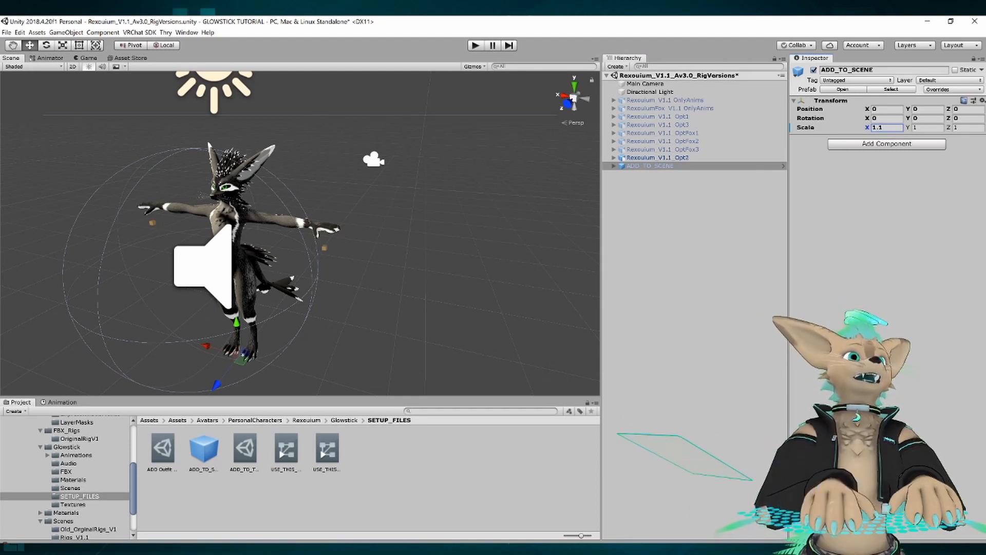
{"action": "key", "text": "Tab"}
{"action": "type", "text": "1.1"}
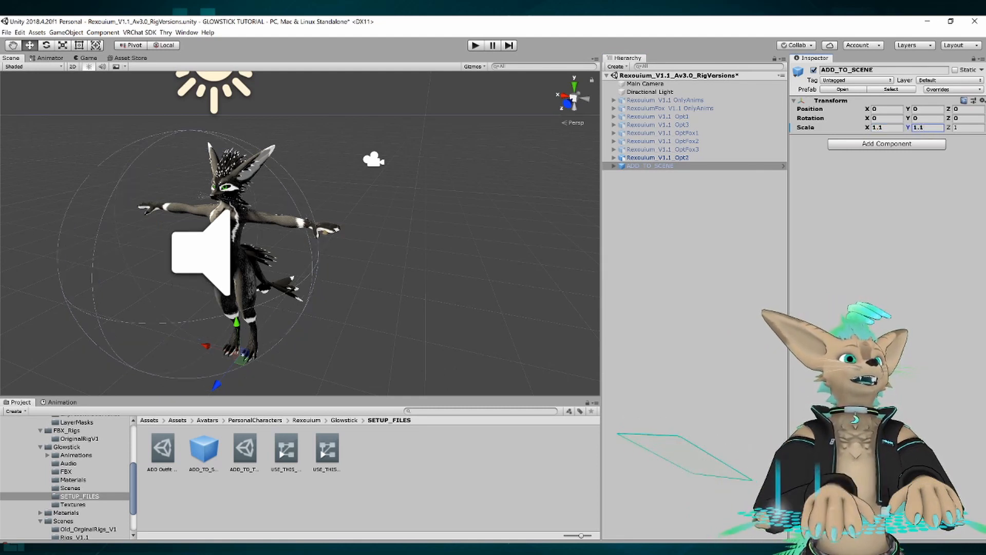
{"action": "key", "text": "Tab"}
{"action": "type", "text": "1.1"}
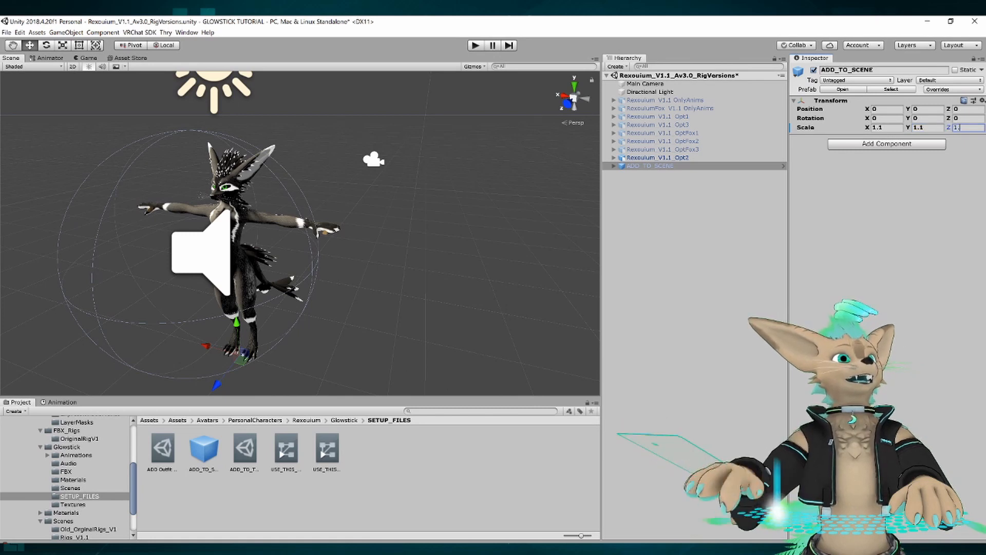
Unpack the ADD_TO_SCENE prefab and move its PLACE_UNDER_MAIN object directly under the Rexouium_V1.1_Opt2 avatar.
{"action": "left_click", "coordinate": [614, 167]}
{"action": "left_click", "coordinate": [614, 167]}
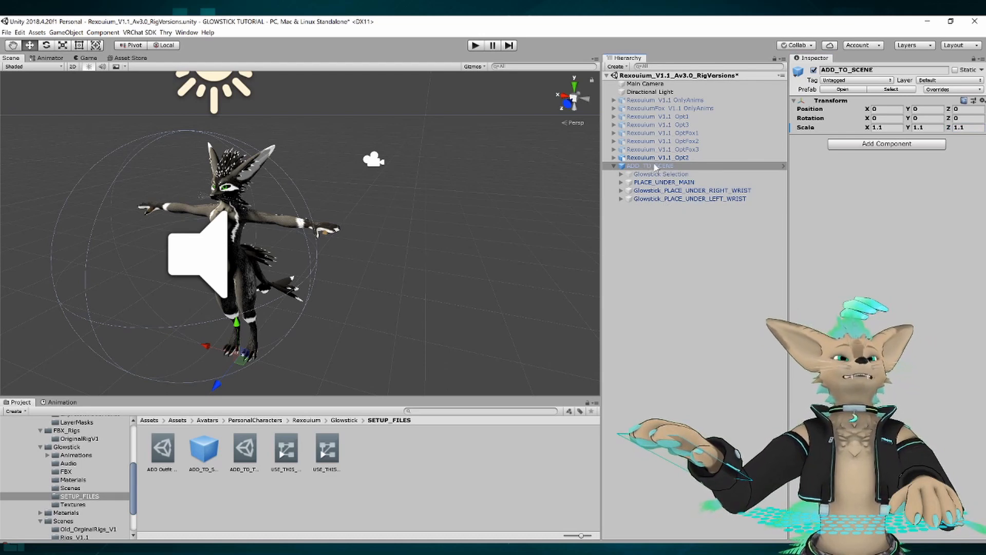
{"action": "right_click", "coordinate": [656, 167]}
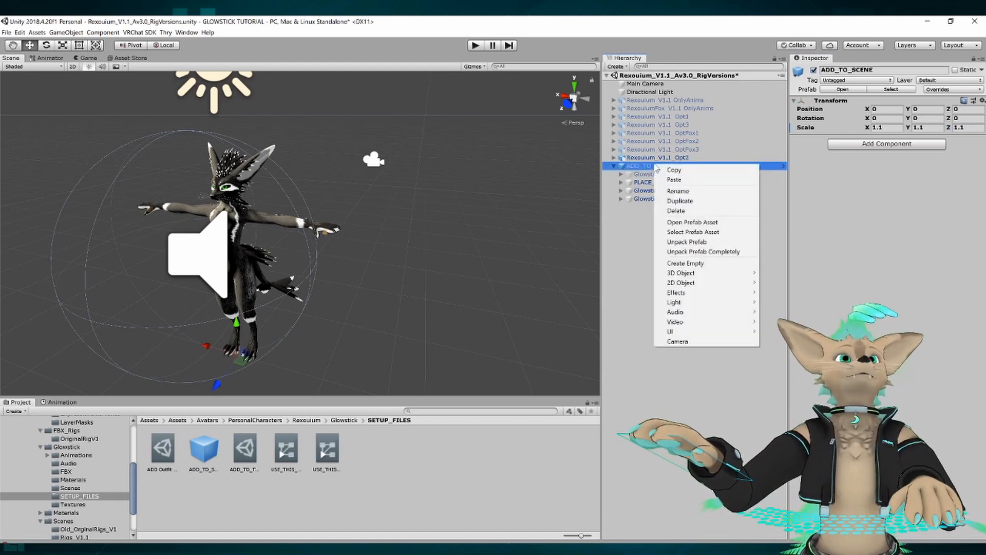
{"action": "left_click", "coordinate": [722, 242]}
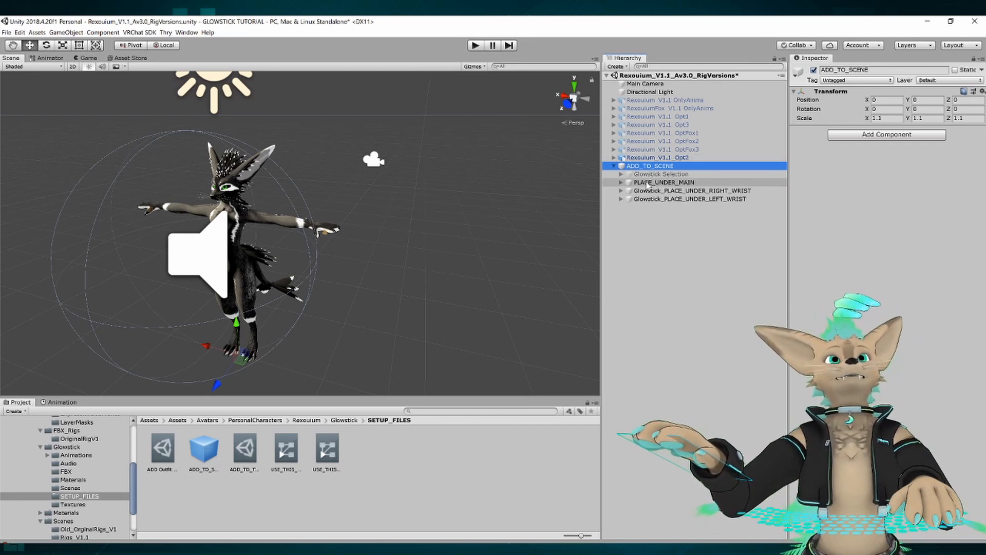
{"action": "left_click", "coordinate": [699, 184]}
{"action": "left_click_drag", "start_coordinate": [694, 184], "coordinate": [663, 161]}
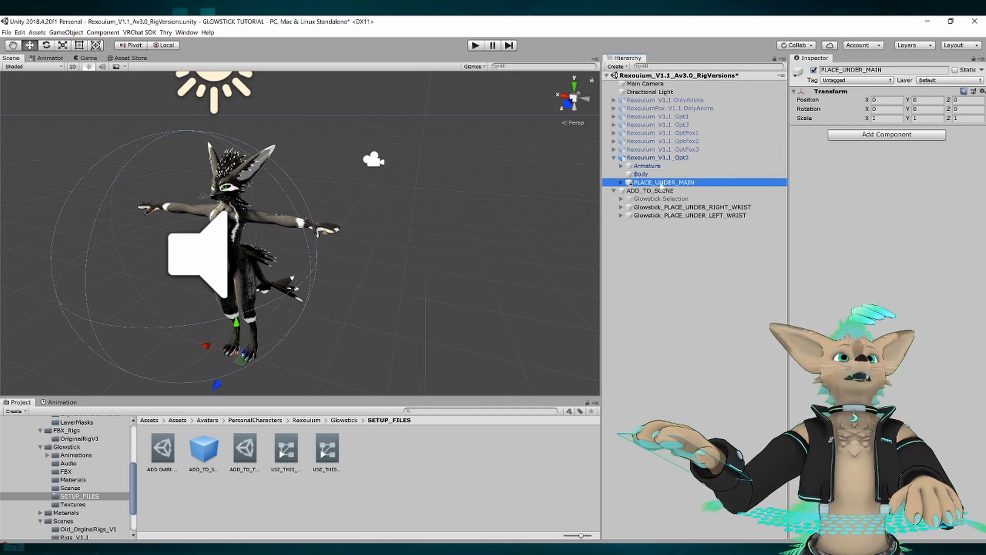
Move Glowstick_PLACE_UNDER_LEFT_WRIST from ADD_TO_SCENE under the Left wrist bone in the Rexouium_V1.1_Opt2 armature.
{"action": "left_click", "coordinate": [621, 166]}
{"action": "left_click", "coordinate": [629, 174]}
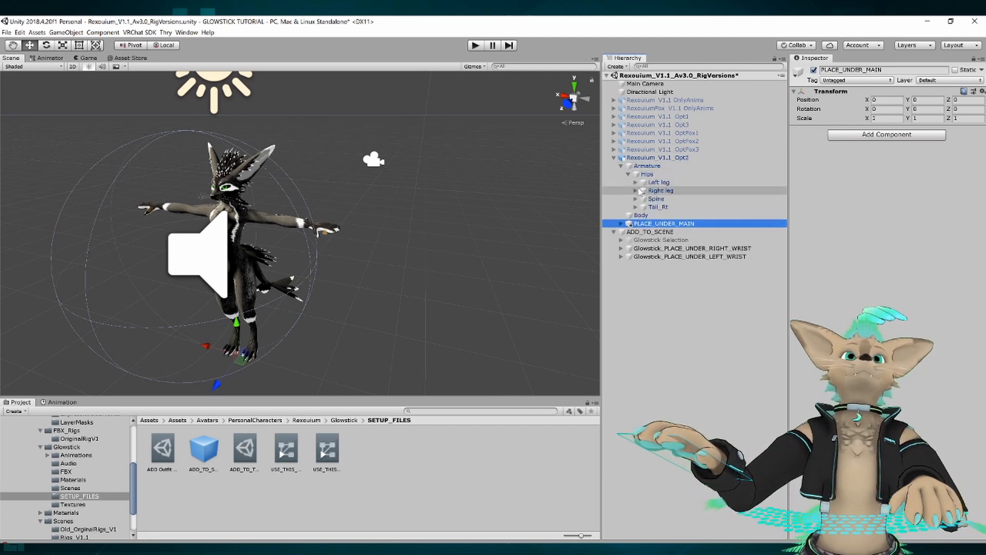
{"action": "left_click", "coordinate": [636, 199]}
{"action": "left_click", "coordinate": [643, 207]}
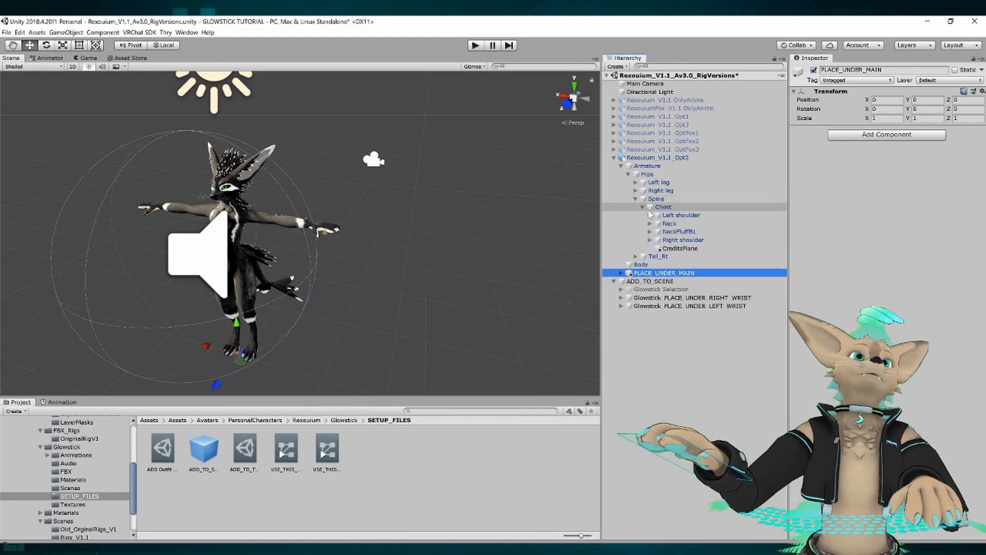
{"action": "left_click", "coordinate": [650, 216]}
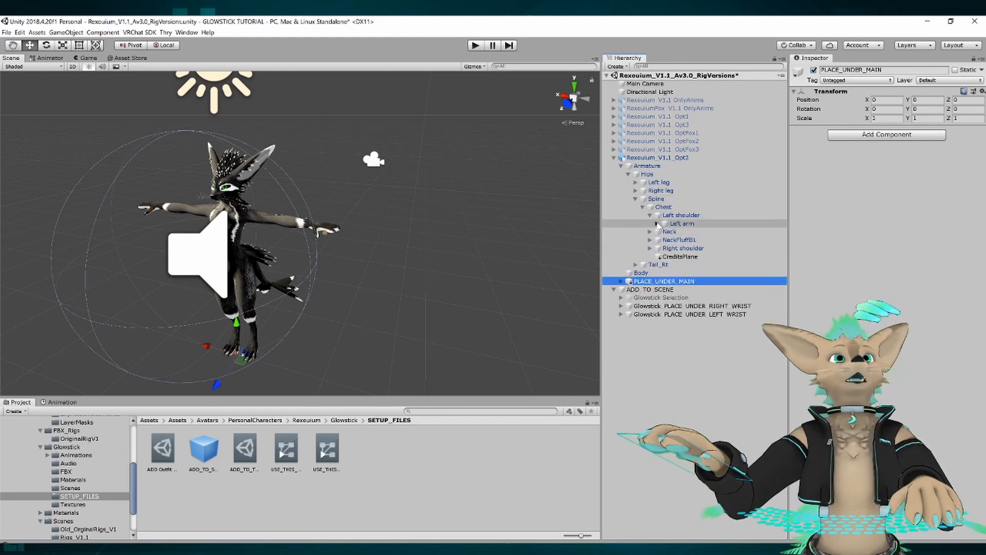
{"action": "left_click", "coordinate": [657, 224]}
{"action": "left_click", "coordinate": [665, 232]}
{"action": "left_click", "coordinate": [699, 257]}
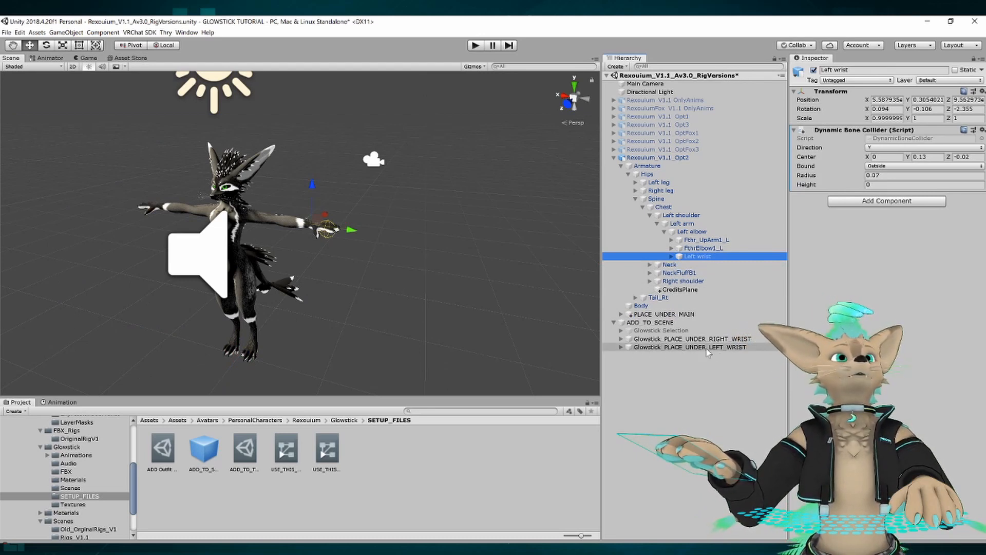
{"action": "left_click_drag", "start_coordinate": [708, 351], "coordinate": [704, 260]}
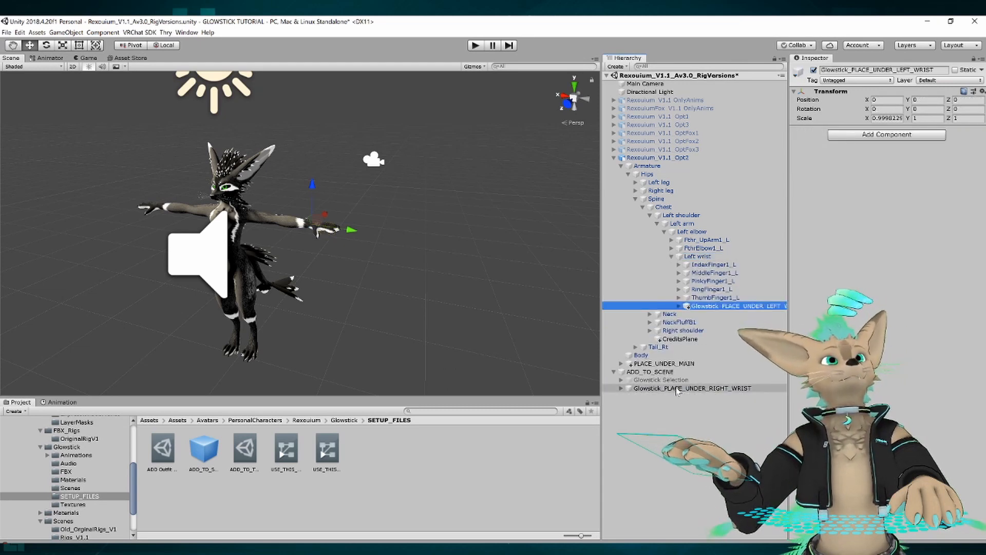
Move Glowstick_PLACE_UNDER_RIGHT_WRIST from ADD_TO_SCENE under the avatar's Right wrist bone.
{"action": "left_click", "coordinate": [650, 330]}
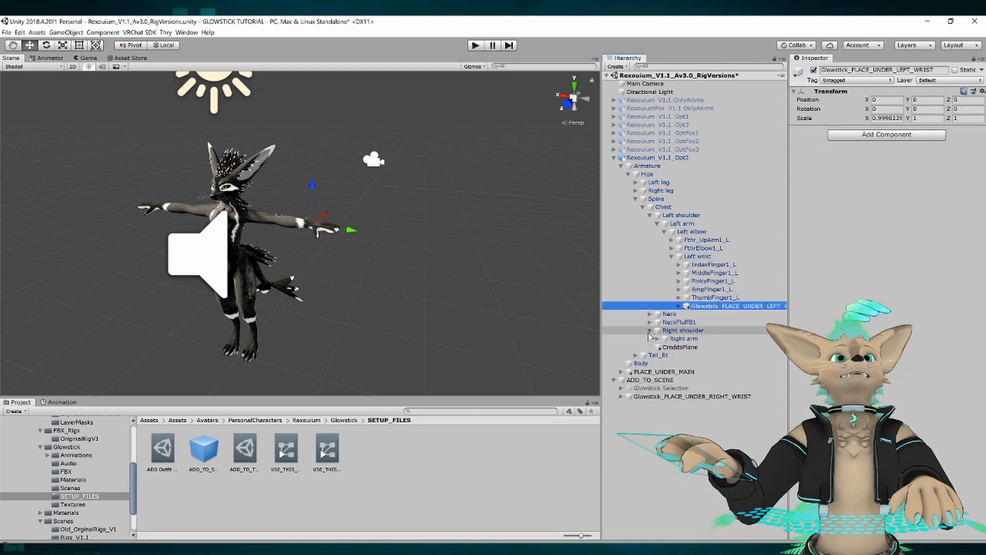
{"action": "left_click", "coordinate": [658, 338]}
{"action": "left_click", "coordinate": [665, 346]}
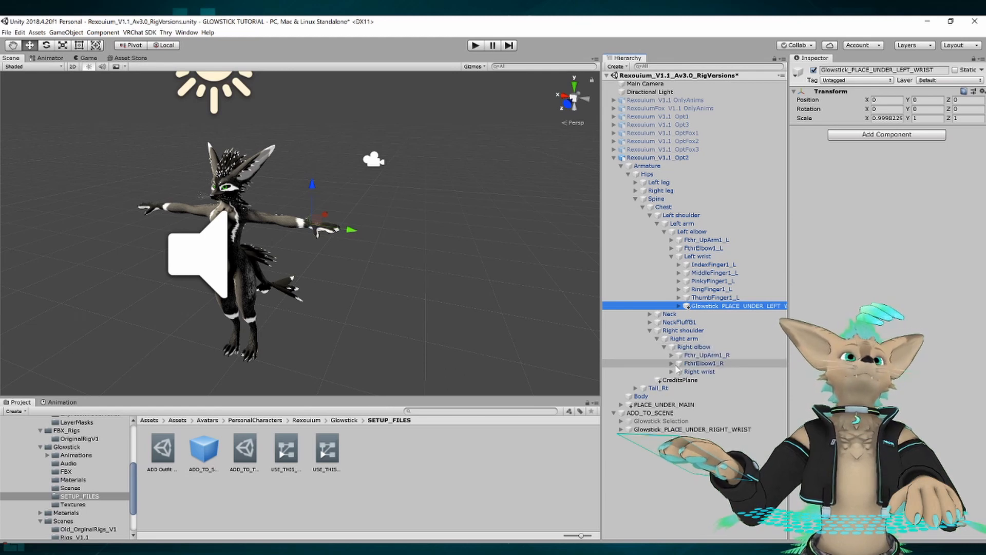
{"action": "left_click_drag", "start_coordinate": [667, 429], "coordinate": [705, 372]}
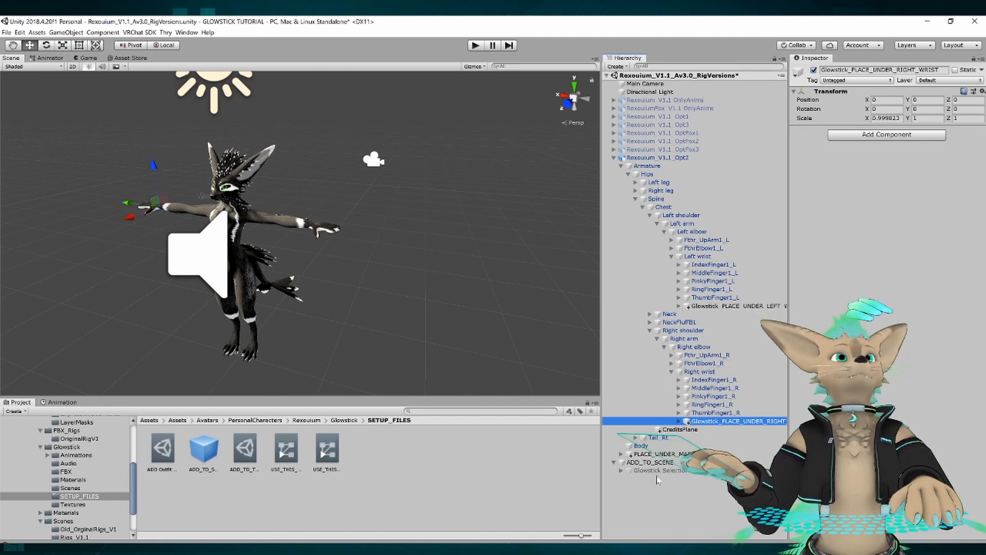
Examine the Galaxy and Lightning glowsticks and their duplicates in the Glowstick Selection group of ADD_TO_SCENE.
{"action": "left_click", "coordinate": [621, 471]}
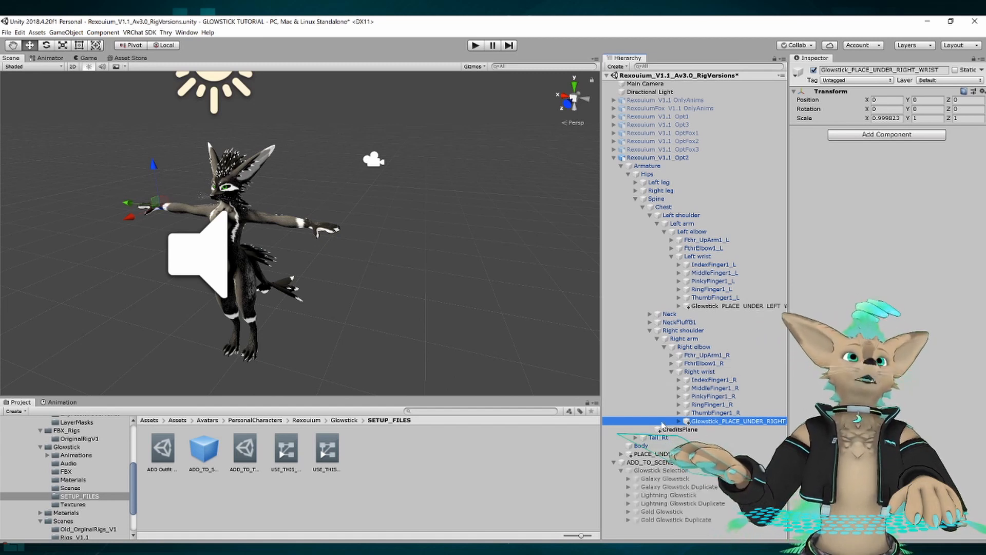
{"action": "left_click", "coordinate": [664, 470]}
{"action": "left_click", "coordinate": [664, 479]}
{"action": "left_click", "coordinate": [662, 487]}
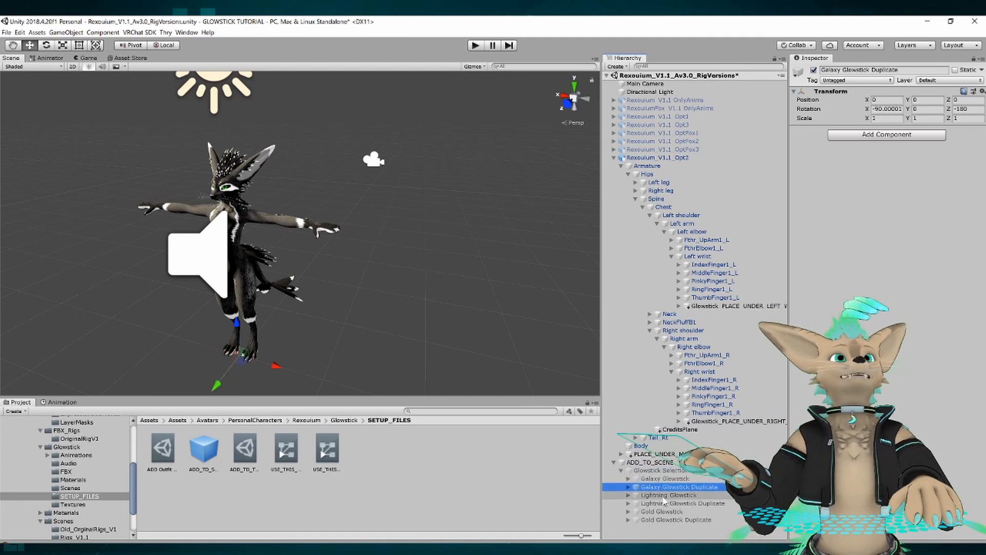
{"action": "left_click", "coordinate": [666, 496]}
{"action": "left_click", "coordinate": [663, 488]}
{"action": "left_click", "coordinate": [659, 478]}
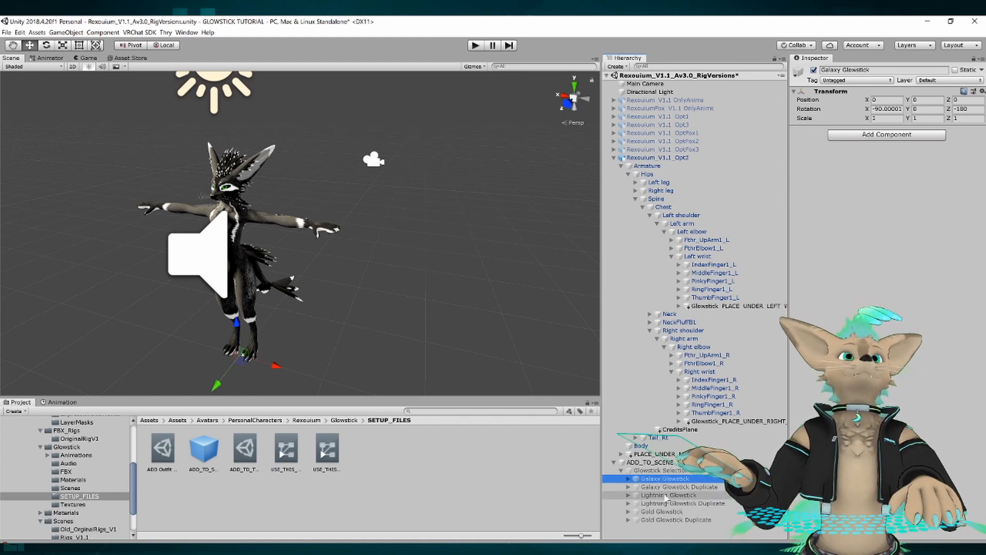
{"action": "left_click", "coordinate": [661, 496]}
{"action": "left_click", "coordinate": [660, 487]}
{"action": "left_click", "coordinate": [659, 479]}
{"action": "left_click", "coordinate": [660, 496]}
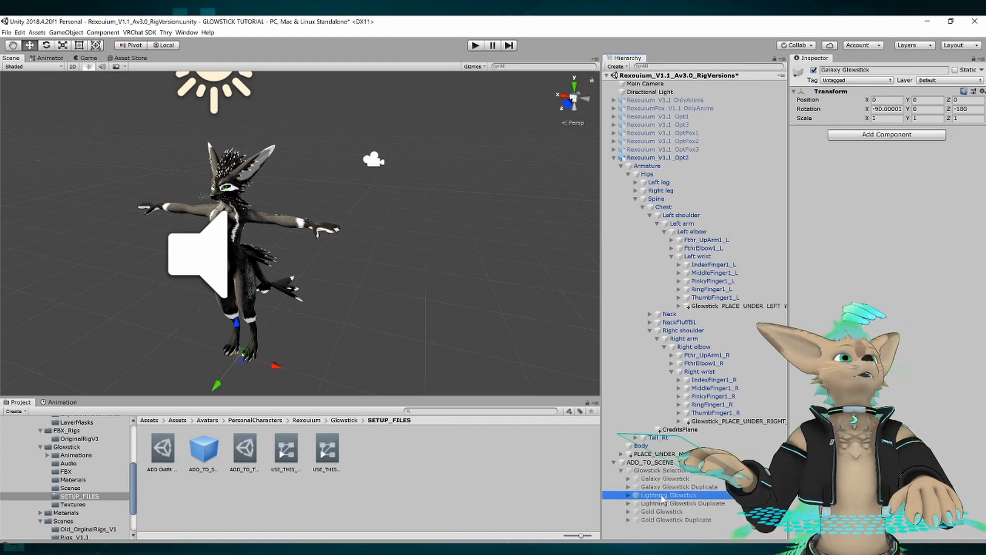
{"action": "left_click", "coordinate": [660, 479]}
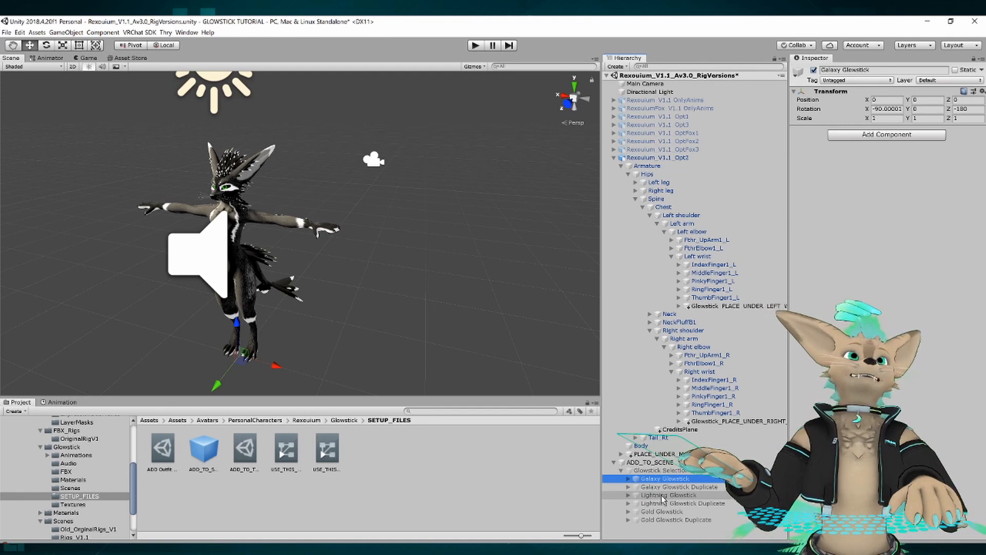
{"action": "left_click", "coordinate": [662, 496]}
{"action": "left_click", "coordinate": [664, 479]}
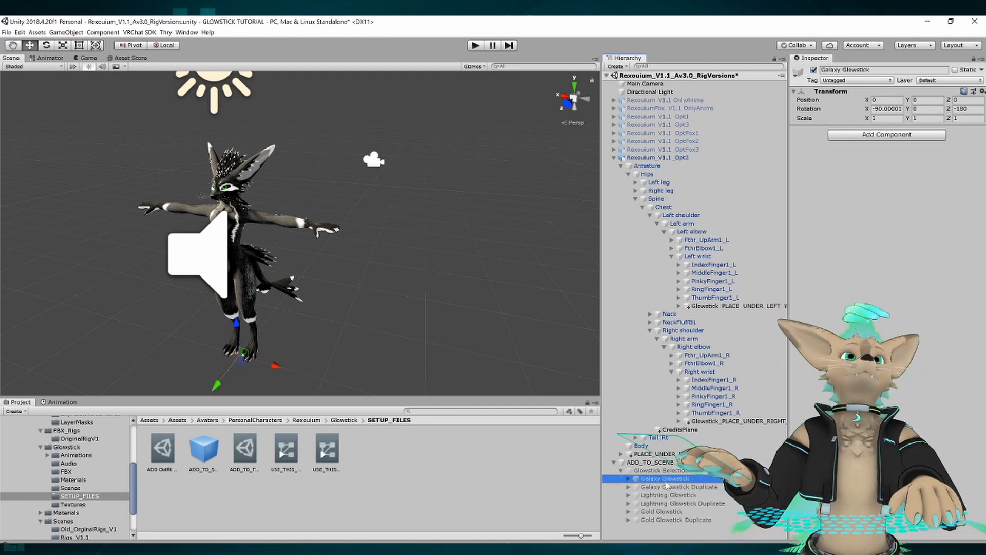
{"action": "left_click", "coordinate": [677, 487]}
{"action": "left_click", "coordinate": [691, 503]}
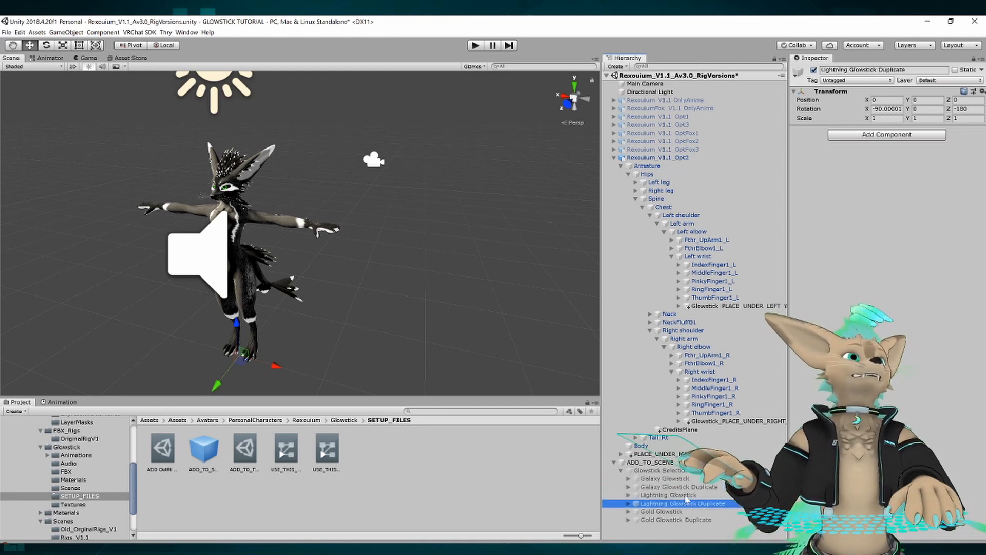
{"action": "left_click", "coordinate": [674, 488]}
{"action": "left_click", "coordinate": [666, 496]}
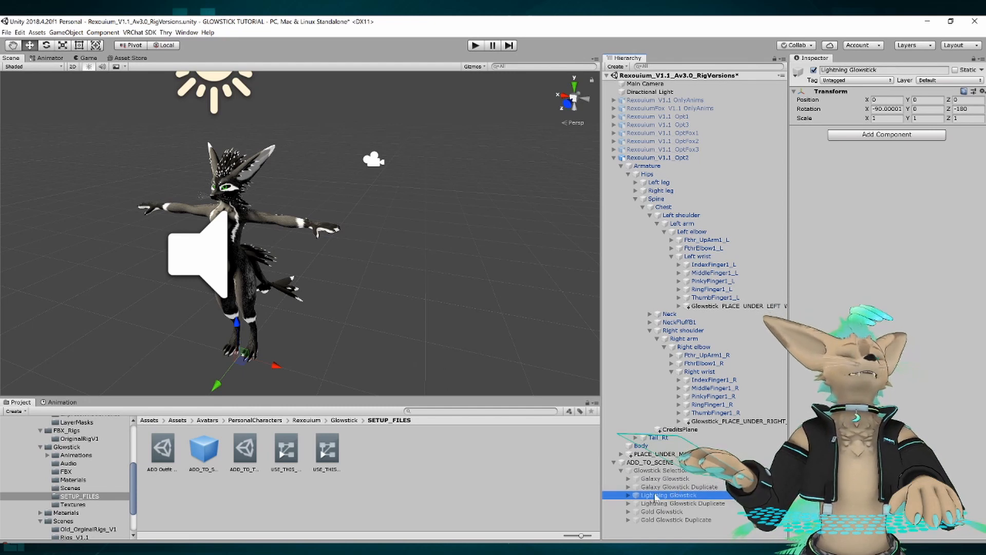
{"action": "left_click", "coordinate": [662, 503]}
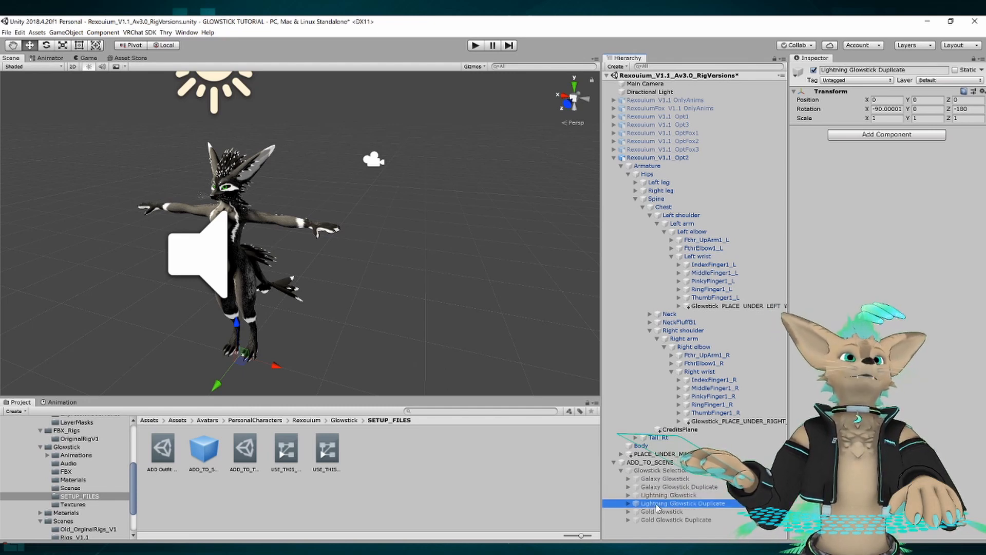
{"action": "left_click", "coordinate": [671, 479]}
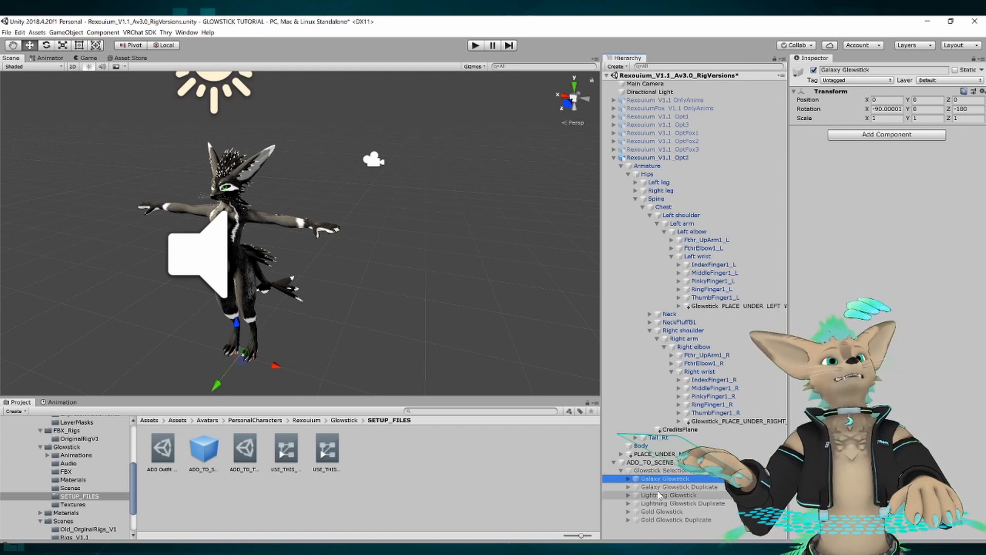
Move Galaxy Glowstick from Glowstick Selection under PLACE_MAIN_GLOWSTICK_HERE, nested in the Glowstick Constraint of PLACE_UNDER_MAIN.
{"action": "left_click", "coordinate": [622, 455]}
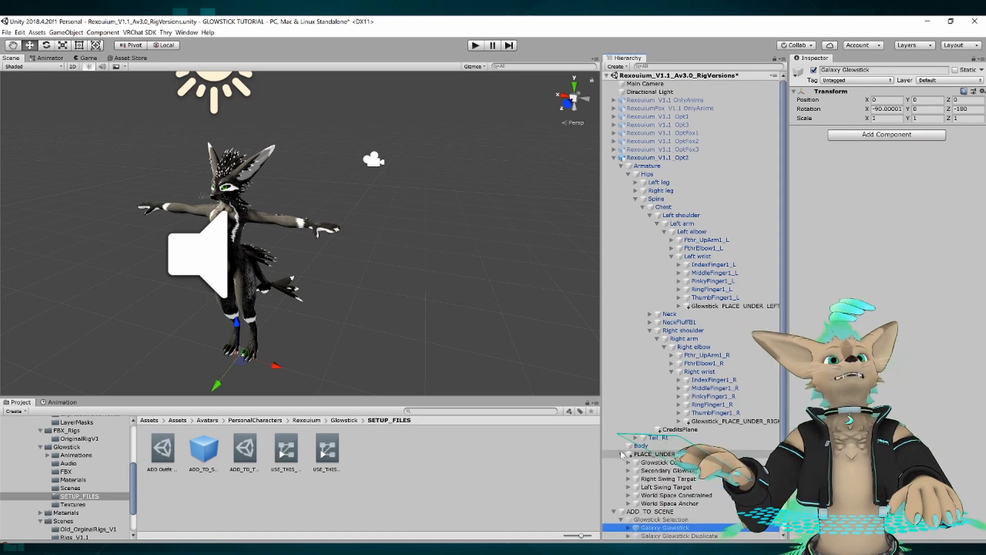
{"action": "scroll", "coordinate": [628, 432], "scroll_direction": "down", "scroll_amount": 3}
{"action": "left_click", "coordinate": [628, 412]}
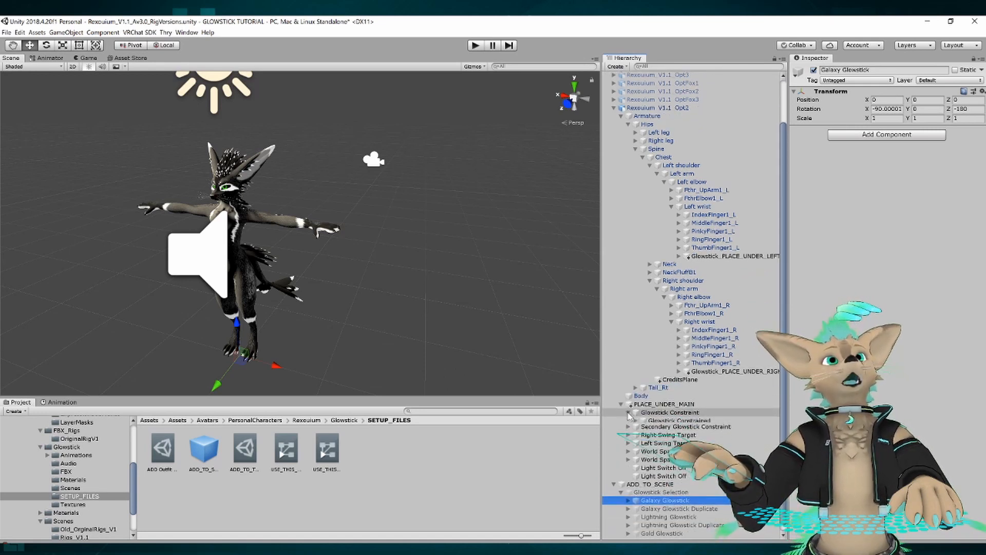
{"action": "left_click", "coordinate": [636, 421]}
{"action": "left_click", "coordinate": [643, 429]}
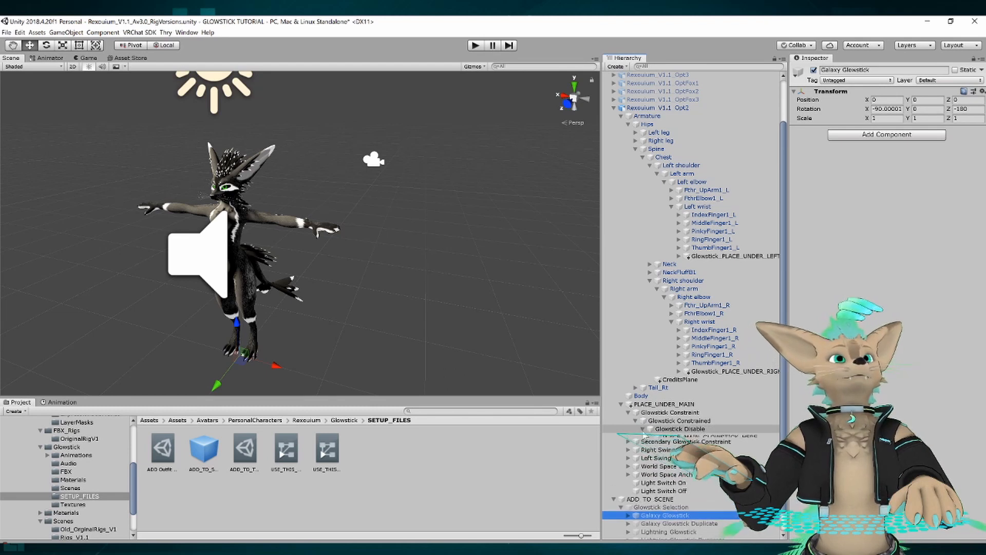
{"action": "left_click", "coordinate": [686, 438]}
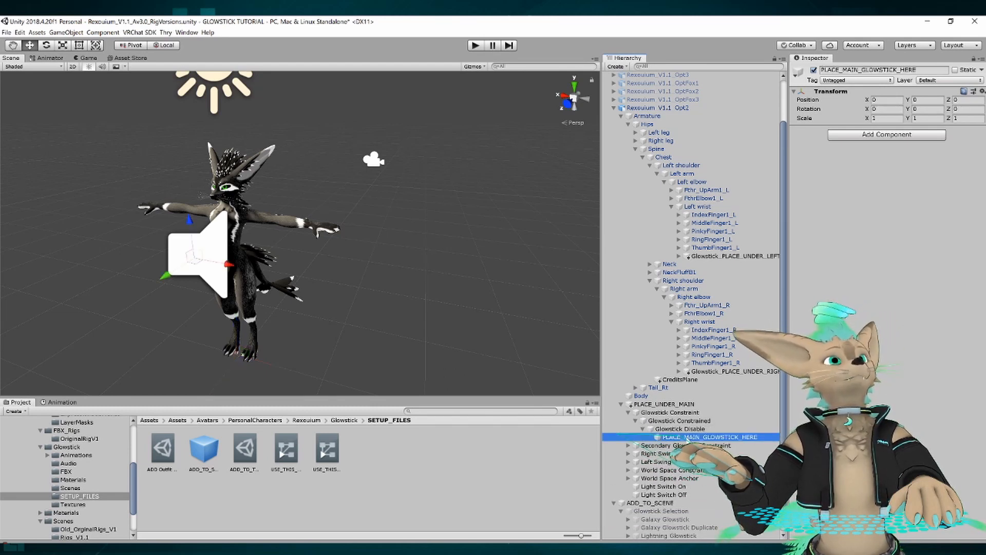
{"action": "scroll", "coordinate": [689, 439], "scroll_direction": "down", "scroll_amount": 2}
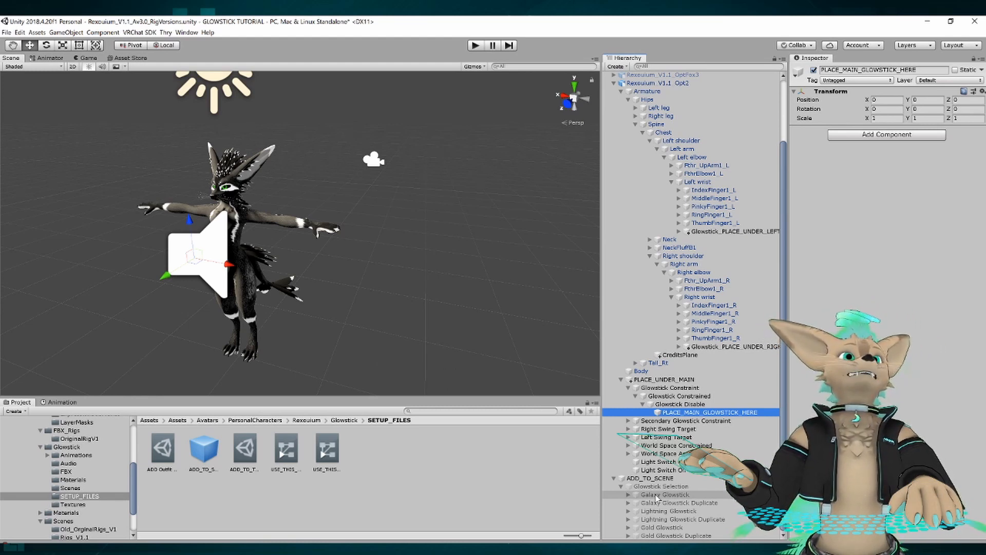
{"action": "left_click_drag", "start_coordinate": [656, 497], "coordinate": [697, 414]}
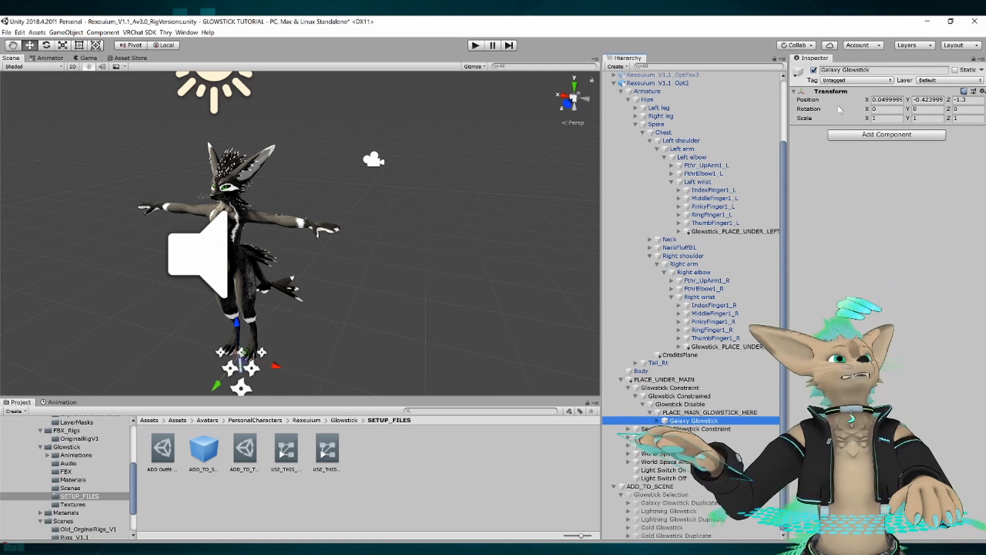
Set the Galaxy Glowstick's position to 0 on the X, Y and Z axes.
{"action": "scroll", "coordinate": [252, 201], "scroll_direction": "up", "scroll_amount": 3}
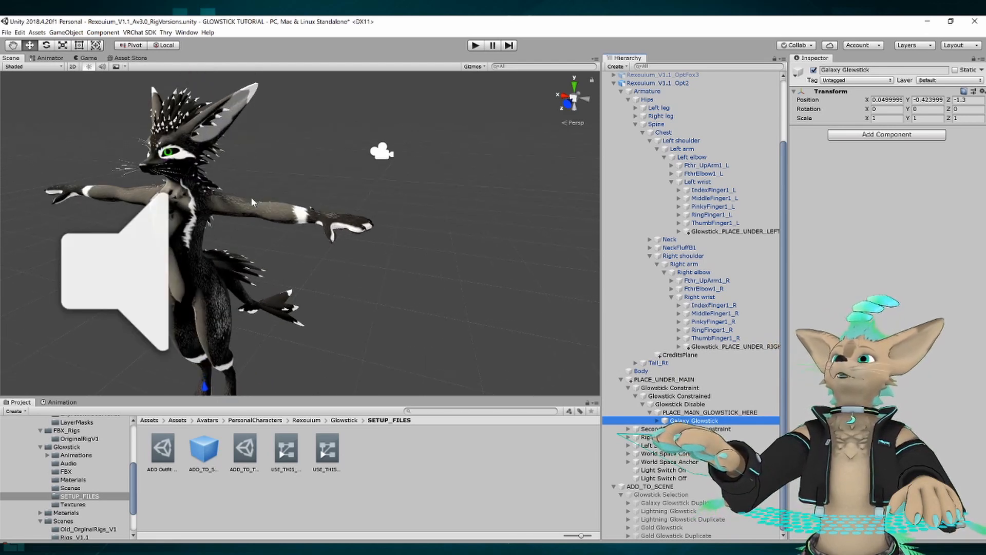
{"action": "scroll", "coordinate": [252, 199], "scroll_direction": "up", "scroll_amount": 1}
{"action": "left_click_drag", "start_coordinate": [251, 199], "coordinate": [389, 234], "text": "alt"}
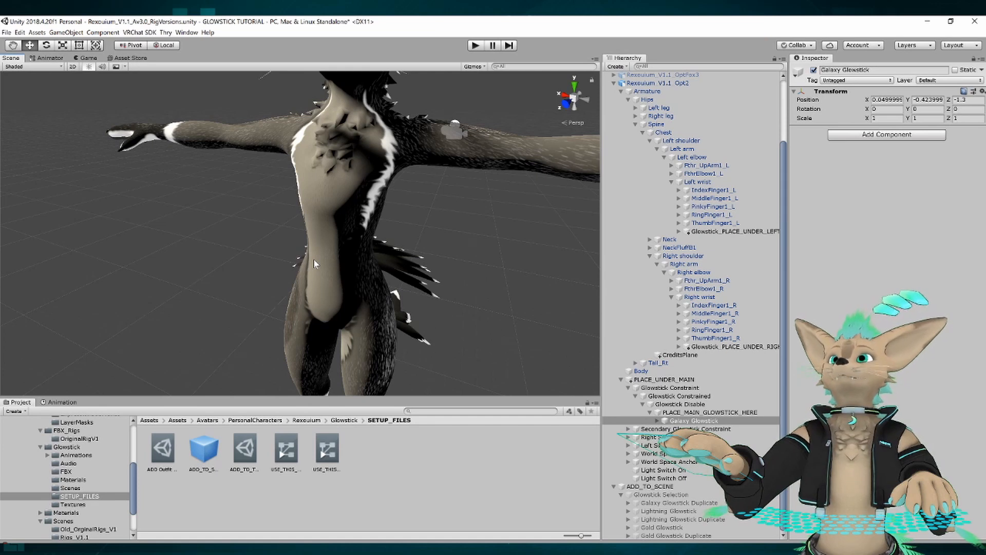
{"action": "left_click", "coordinate": [887, 99]}
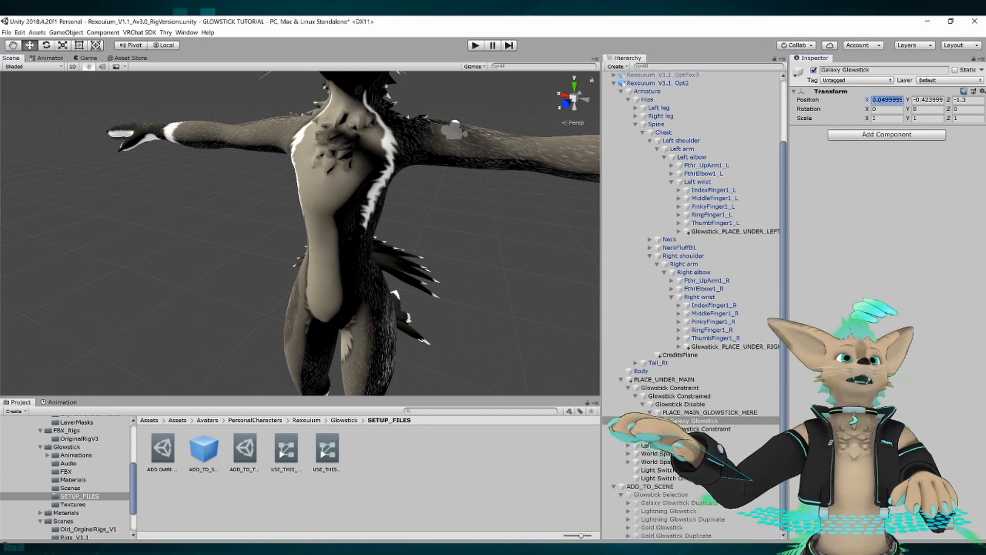
{"action": "type", "text": "0"}
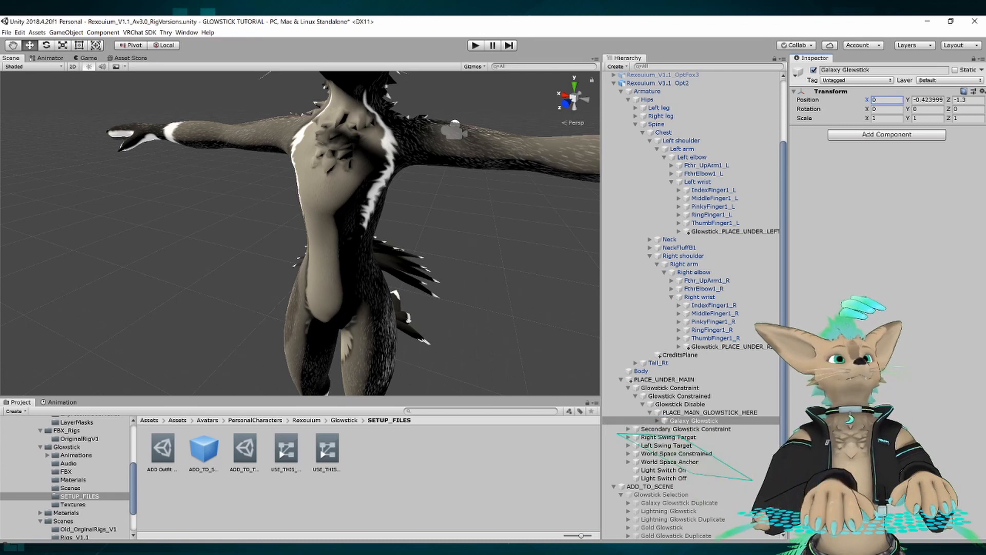
{"action": "key", "text": "Tab"}
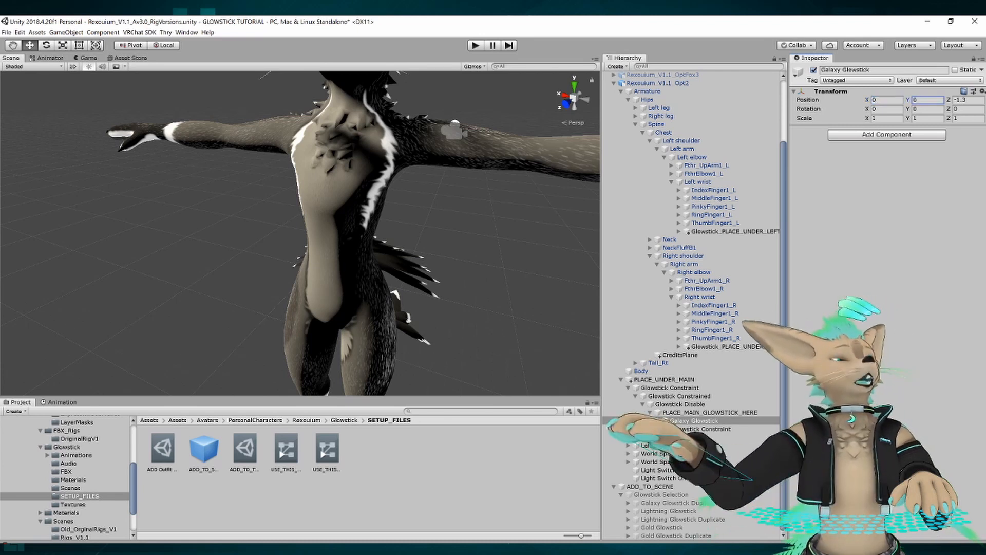
{"action": "key", "text": "Tab"}
{"action": "type", "text": "0"}
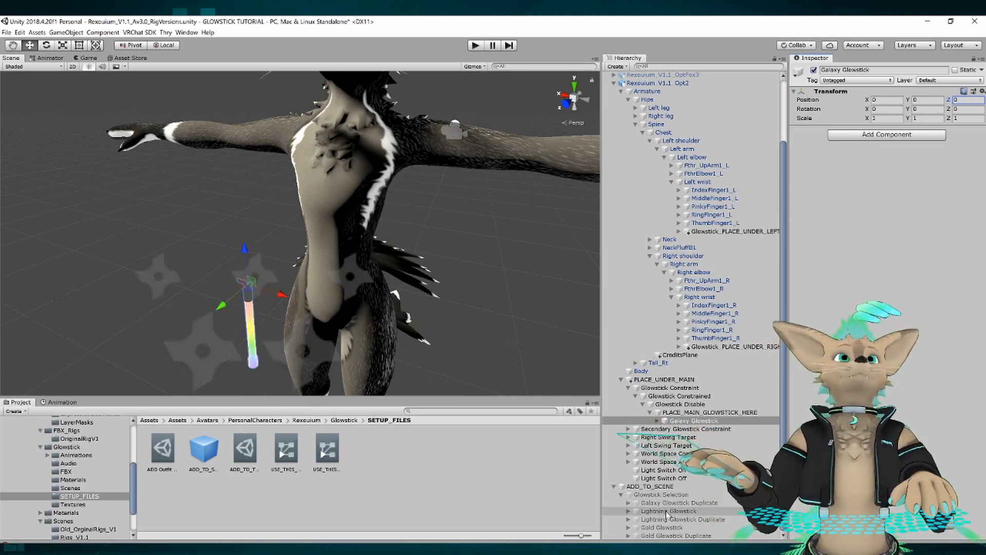
Move Lightning Glowstick from Glowstick Selection under PLACE_SECONDARY_GLOWSTICK_HERE, nested in the Secondary Glowstick Constraint.
{"action": "left_click", "coordinate": [628, 428]}
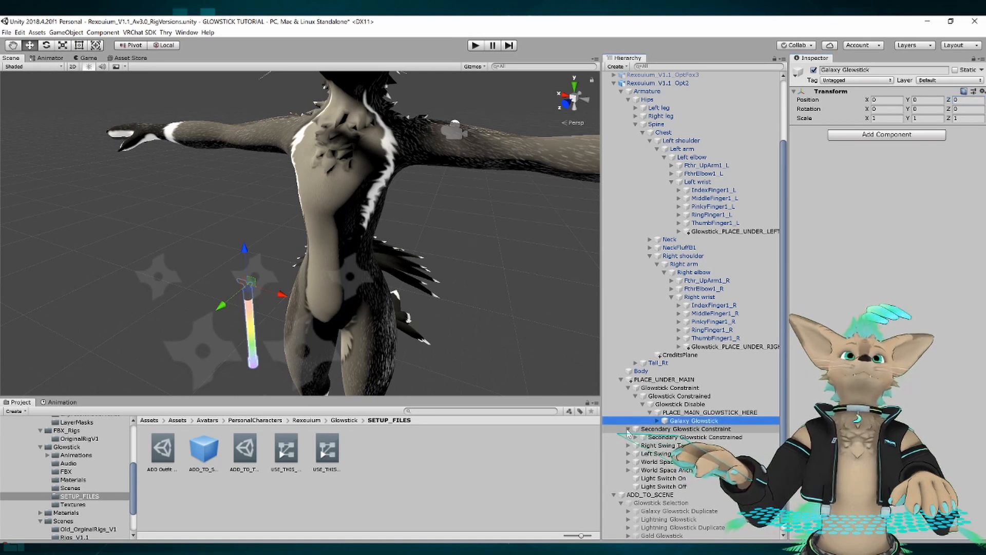
{"action": "left_click", "coordinate": [636, 437]}
{"action": "left_click", "coordinate": [642, 445]}
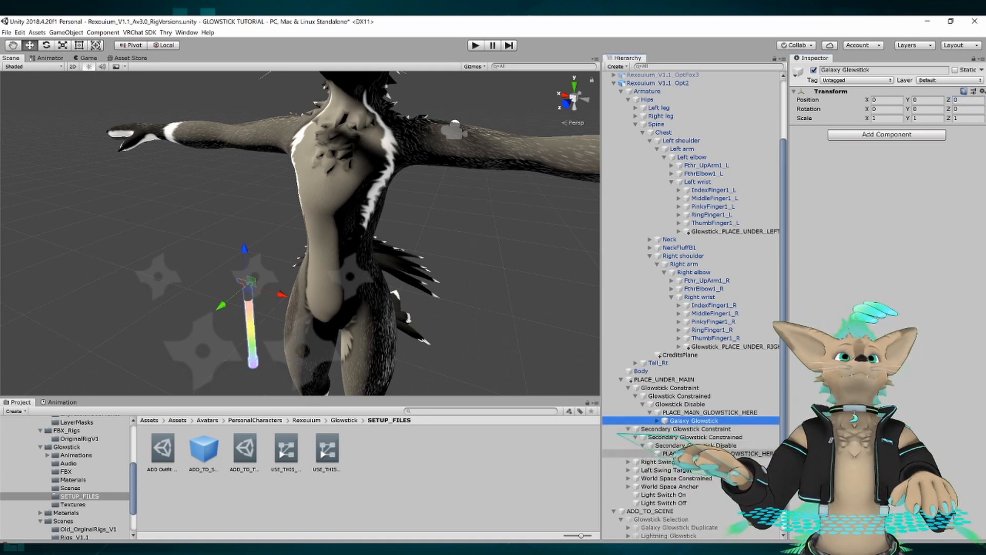
{"action": "left_click", "coordinate": [698, 454]}
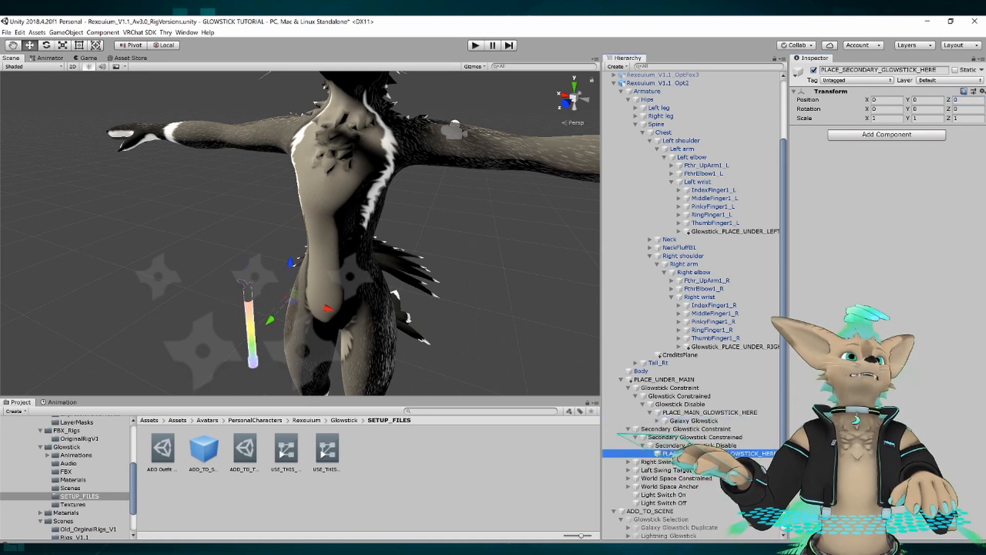
{"action": "scroll", "coordinate": [739, 462], "scroll_direction": "down", "scroll_amount": 1}
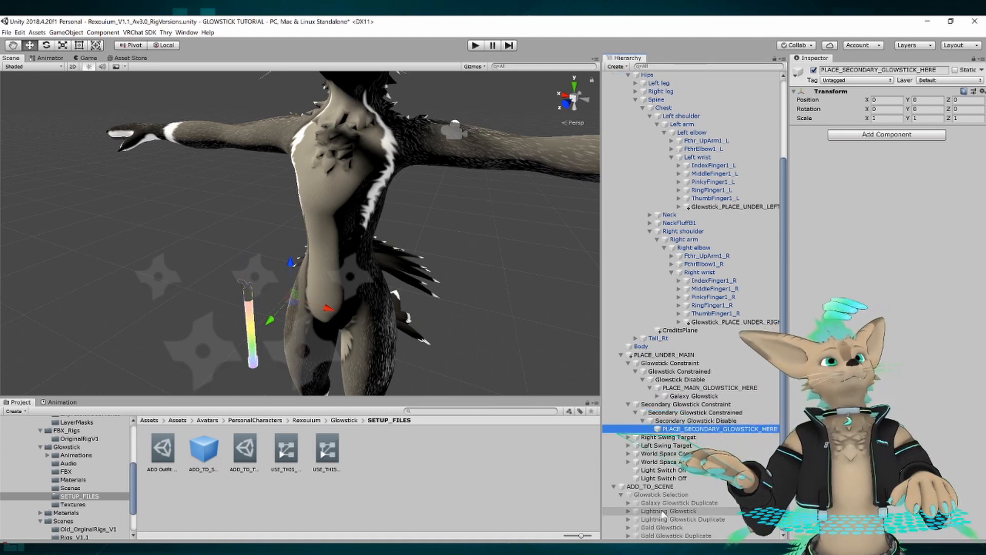
{"action": "left_click_drag", "start_coordinate": [663, 511], "coordinate": [686, 430]}
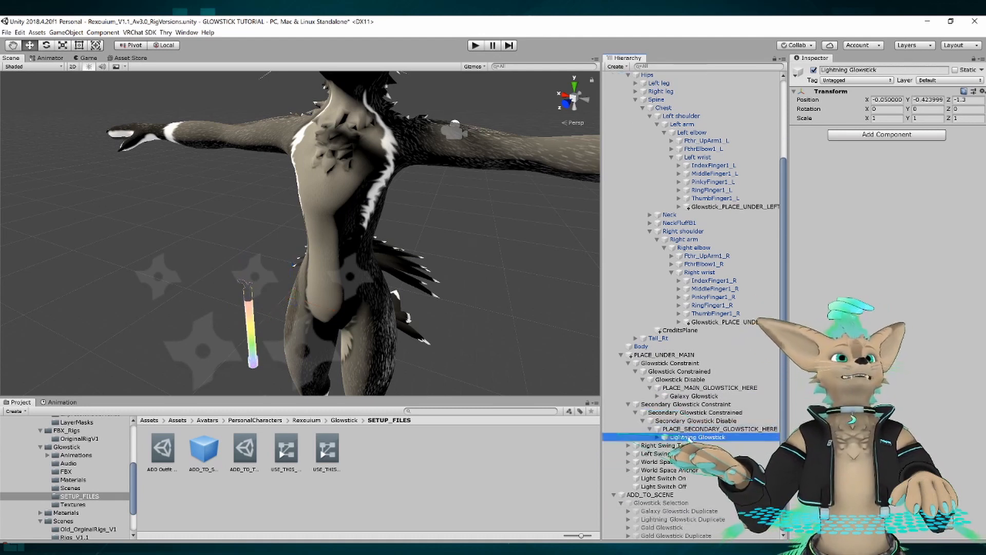
Set the Lightning Glowstick's position to 0 on the X, Y and Z axes.
{"action": "left_click", "coordinate": [887, 99]}
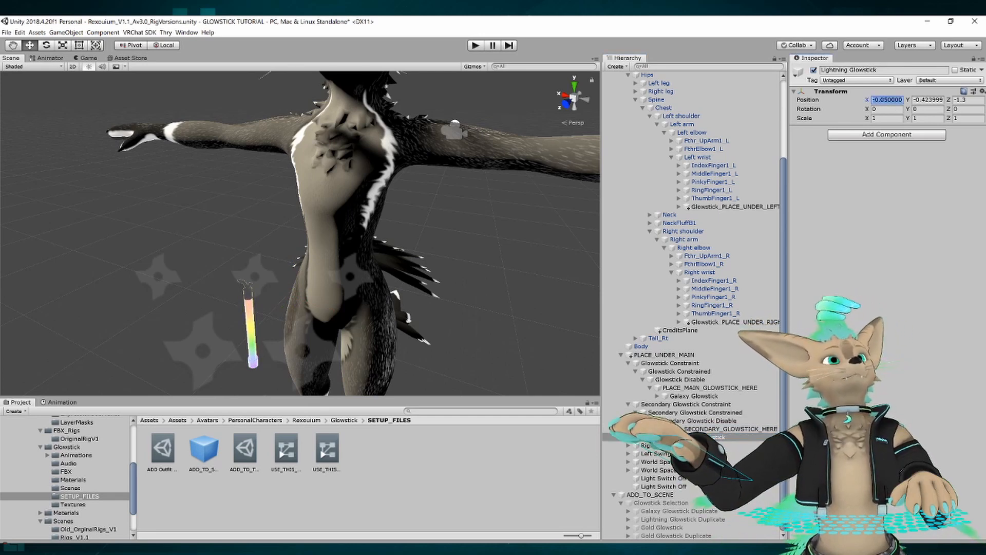
{"action": "type", "text": "0"}
{"action": "key", "text": "Tab"}
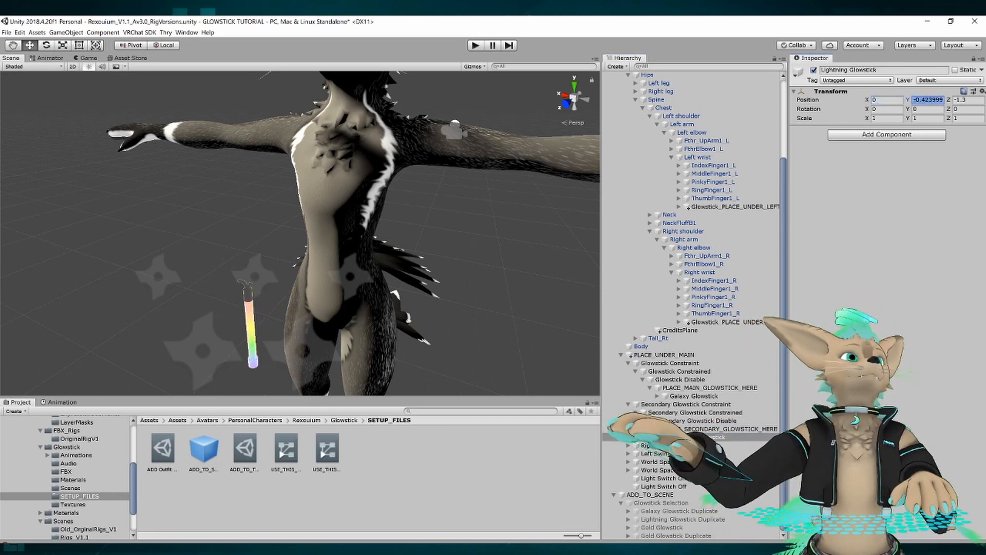
{"action": "type", "text": "0"}
{"action": "key", "text": "Tab"}
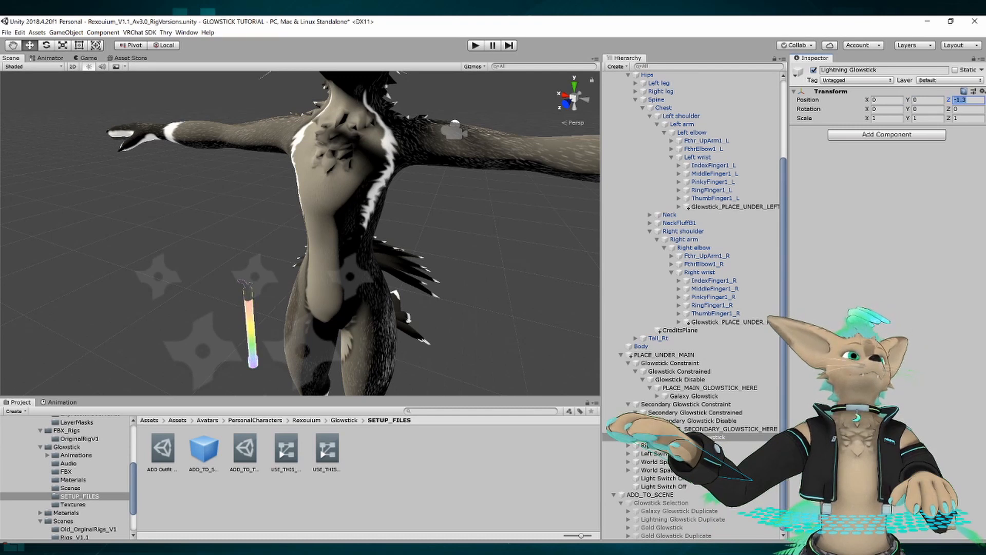
{"action": "type", "text": "0"}
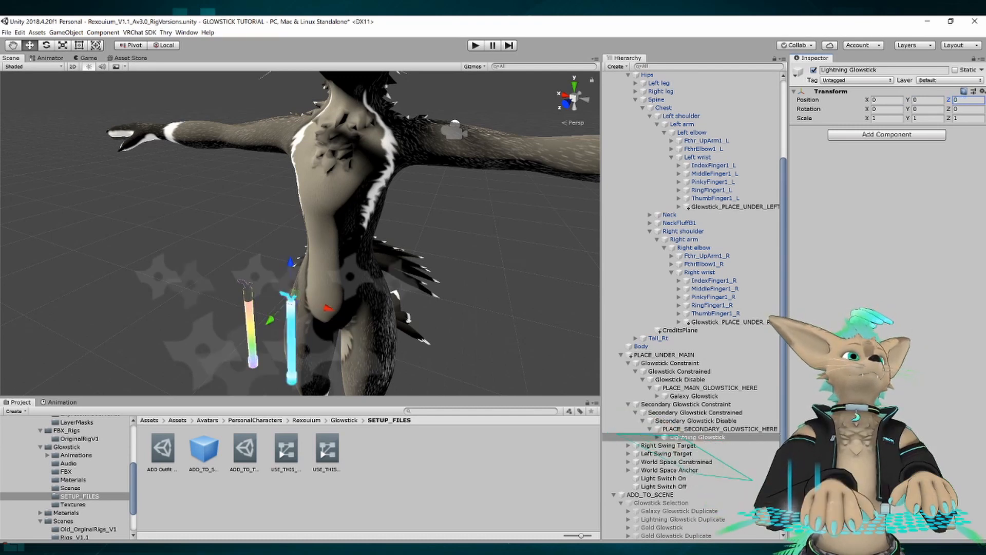
Examine the placement of the Galaxy and Lightning glowsticks beside the avatar in the scene.
{"action": "left_click", "coordinate": [204, 211]}
{"action": "scroll", "coordinate": [283, 163], "scroll_direction": "down", "scroll_amount": 5}
{"action": "scroll", "coordinate": [285, 165], "scroll_direction": "up", "scroll_amount": 3}
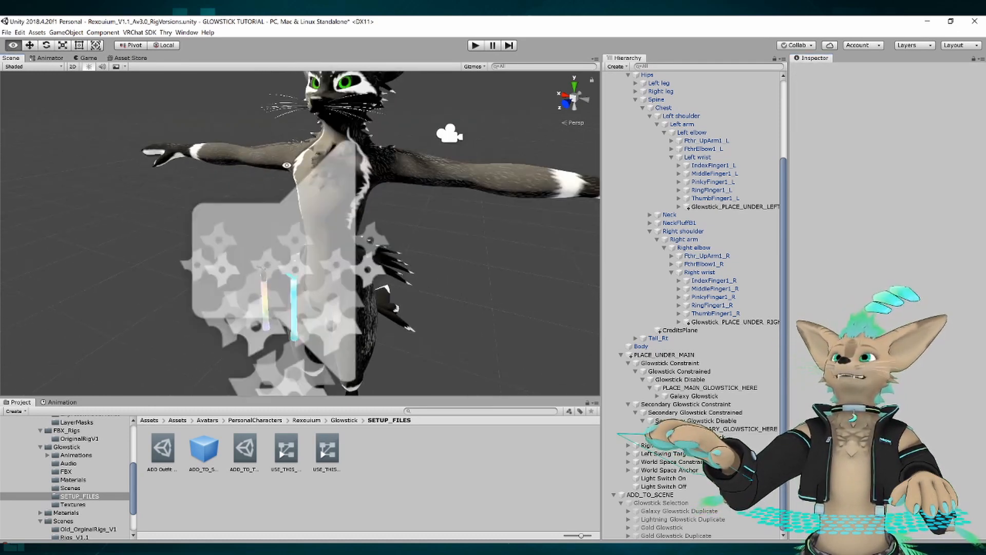
{"action": "key", "text": "e"}
{"action": "right_click_drag", "start_coordinate": [287, 165], "coordinate": [285, 165]}
{"action": "key", "text": "w"}
{"action": "key", "text": "q"}
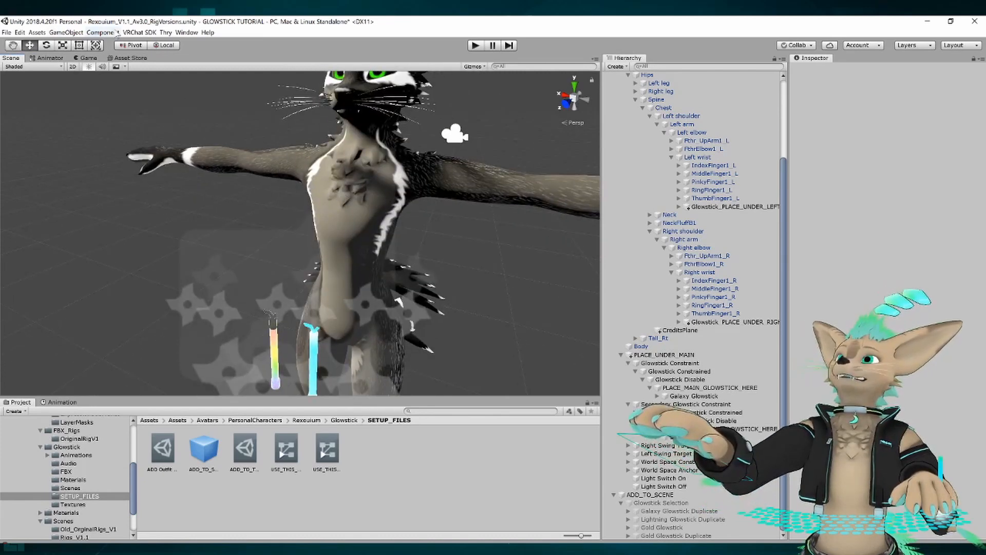
Open the VRChat SDK control panel's Builder for Rexouium_V1.1_Opt2 and move its window clear of the hierarchy.
{"action": "left_click", "coordinate": [137, 33]}
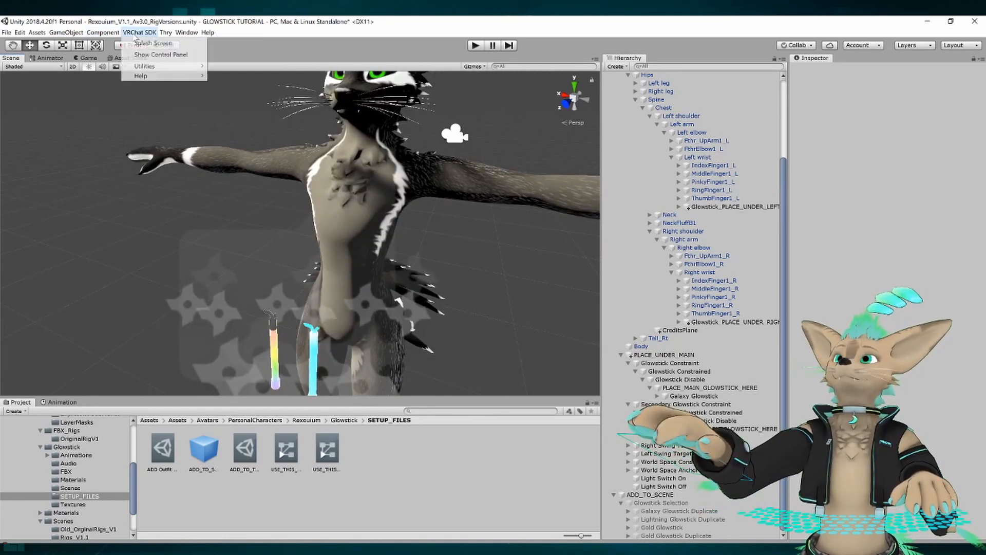
{"action": "left_click", "coordinate": [157, 55]}
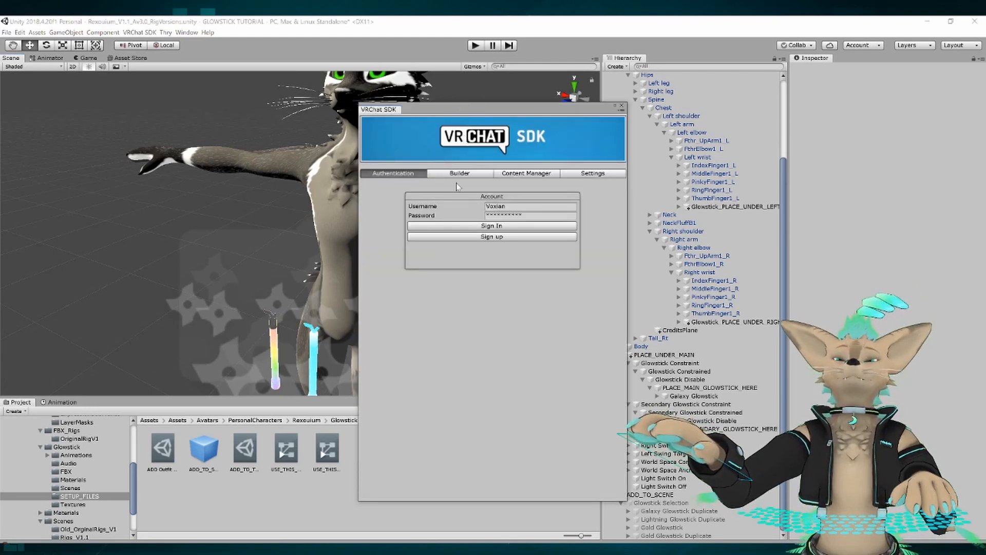
{"action": "left_click", "coordinate": [455, 172]}
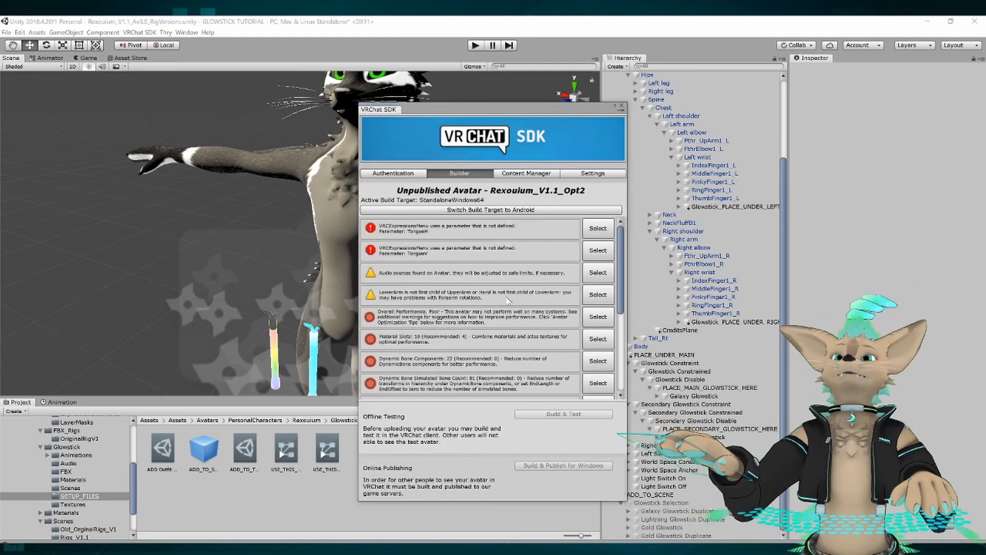
{"action": "left_click_drag", "start_coordinate": [468, 113], "coordinate": [450, 108]}
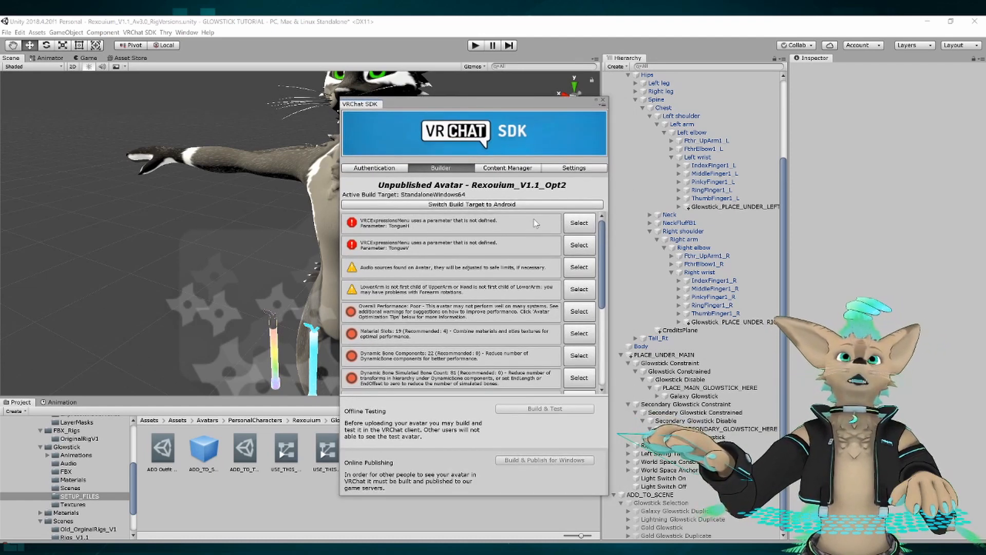
Delete the Tongue control that uses the undefined TongueH and TongueV parameters from RexFace_ExpressionMenu 1, and review the remaining Builder messages.
{"action": "left_click", "coordinate": [579, 225]}
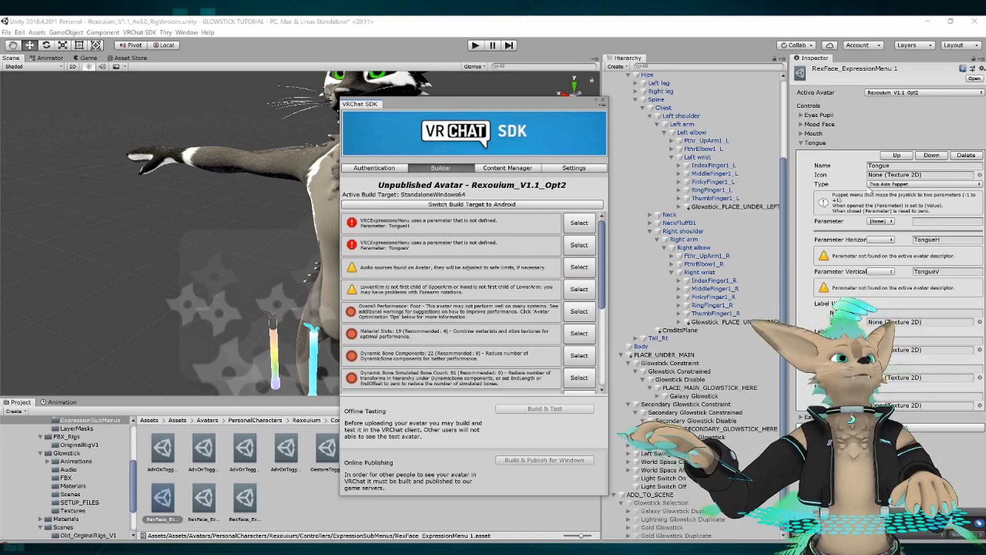
{"action": "left_click", "coordinate": [966, 155]}
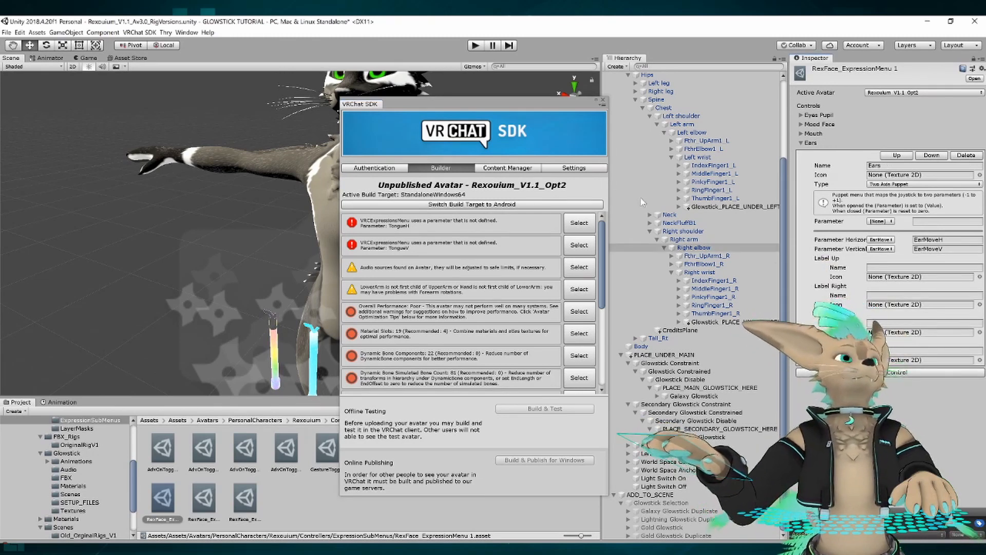
{"action": "left_click", "coordinate": [580, 229]}
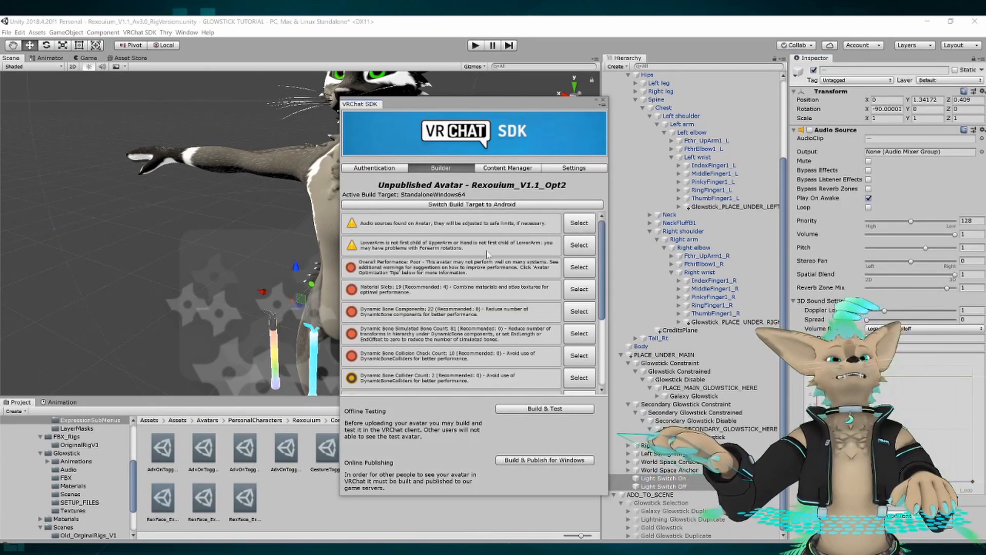
{"action": "scroll", "coordinate": [481, 298], "scroll_direction": "down", "scroll_amount": 3}
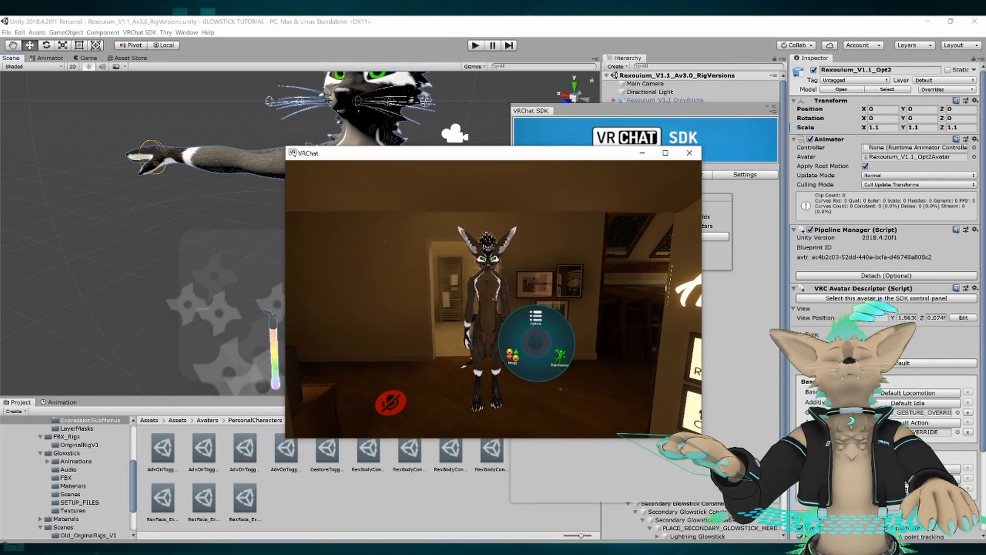
In the VRChat test client, turn on the main glowstick through the avatar's Expressions menu and close the menu.
{"action": "left_click", "coordinate": [544, 349]}
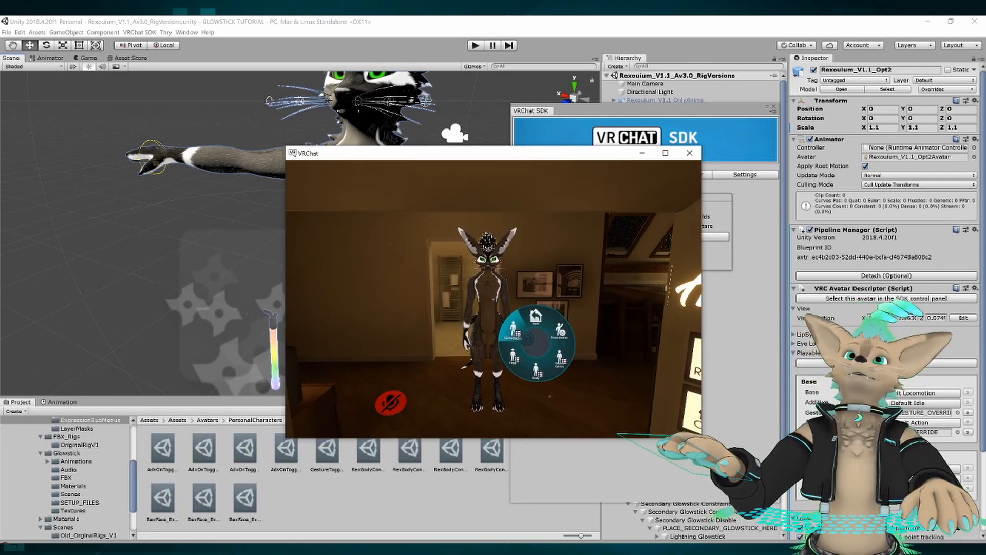
{"action": "left_click", "coordinate": [514, 331]}
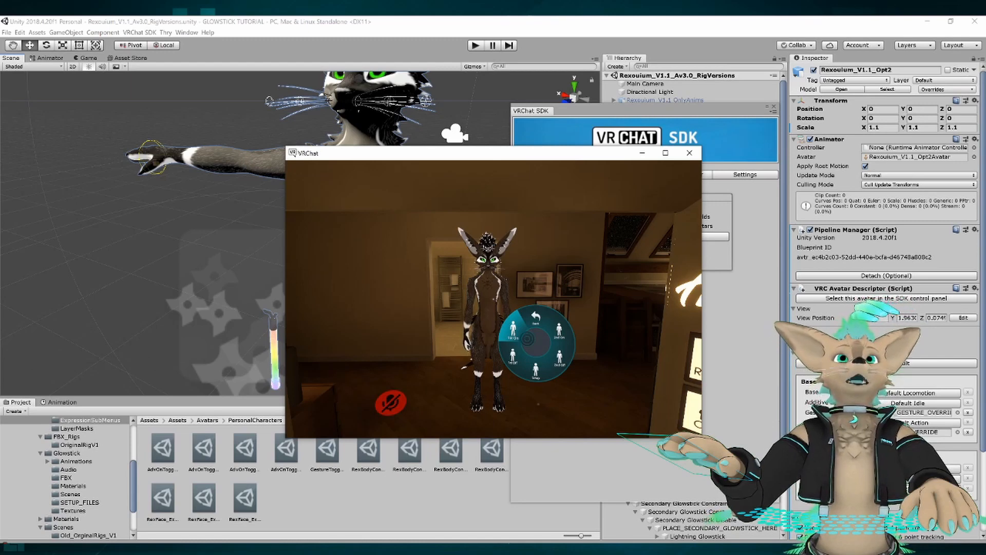
{"action": "left_click", "coordinate": [528, 338]}
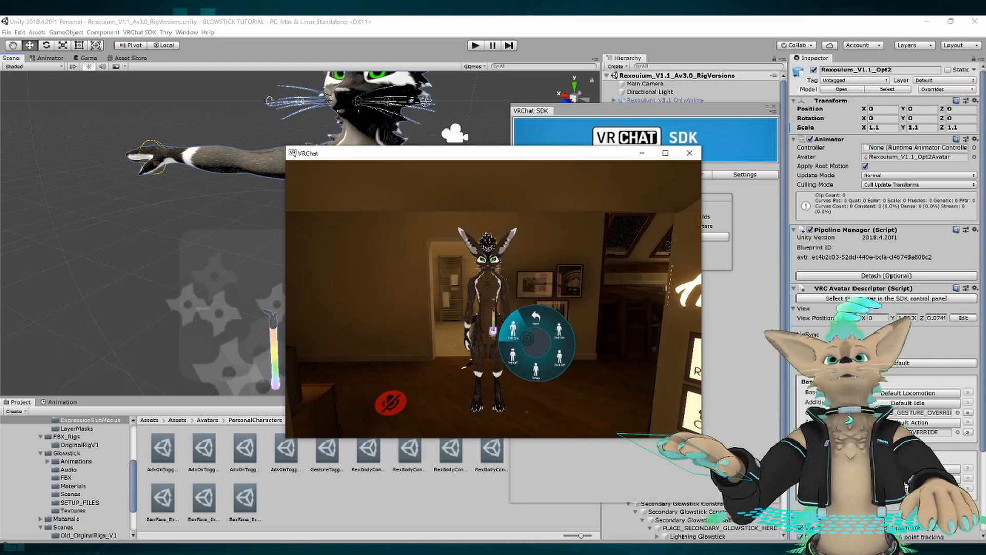
{"action": "key", "text": "d"}
{"action": "key", "text": "r"}
Move the avatar around in front of the mirror to examine how the main glowstick swings and follows.
{"action": "key", "text": "d"}
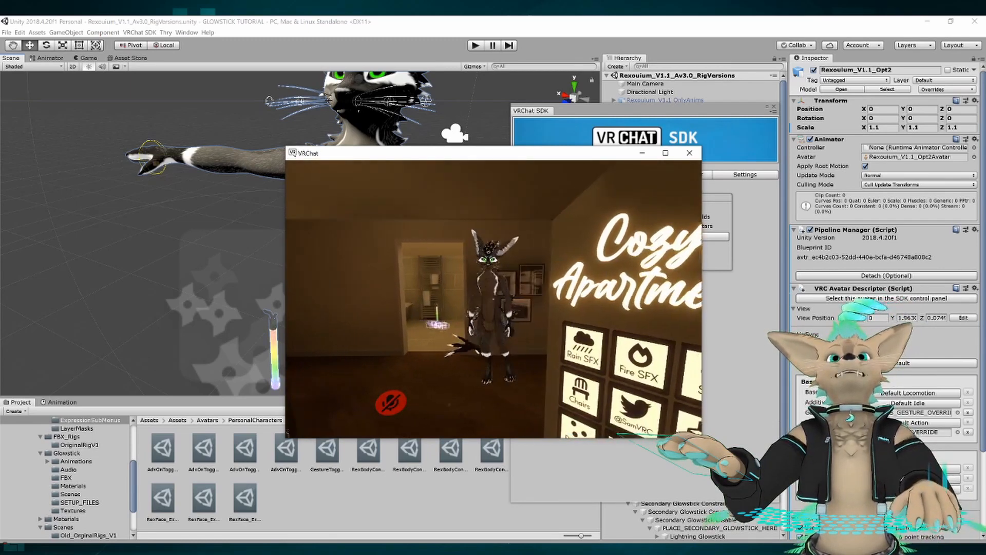
{"action": "key", "text": "a"}
{"action": "key", "text": "w"}
{"action": "key", "text": "d"}
{"action": "key", "text": "s"}
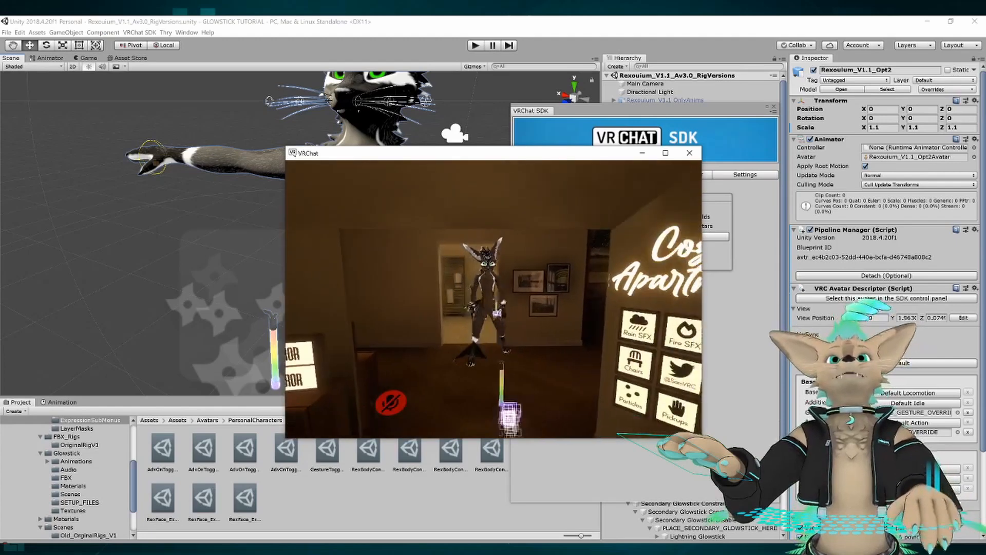
{"action": "key", "text": "w"}
{"action": "key", "text": "a"}
{"action": "key", "text": "d"}
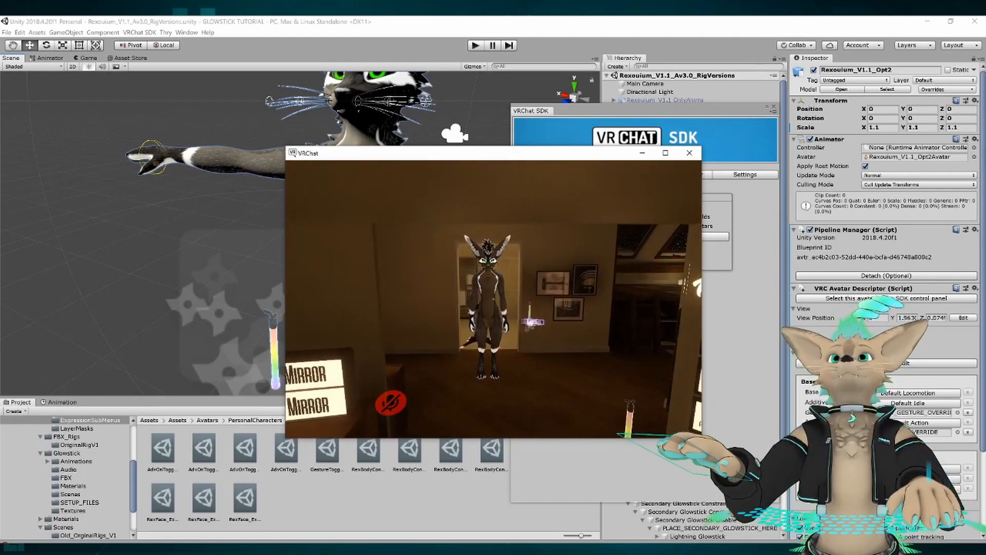
{"action": "key", "text": "d"}
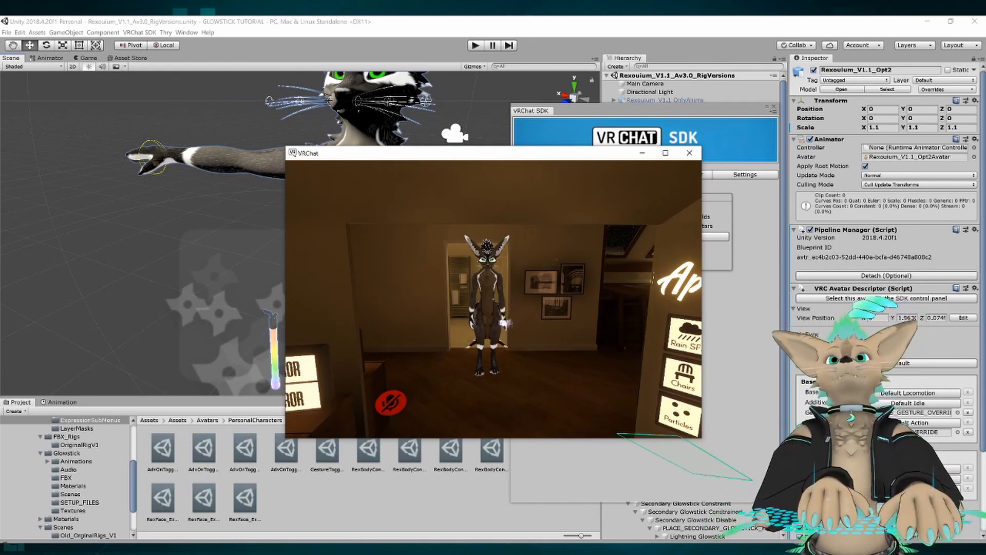
{"action": "key", "text": "a"}
{"action": "key", "text": "w"}
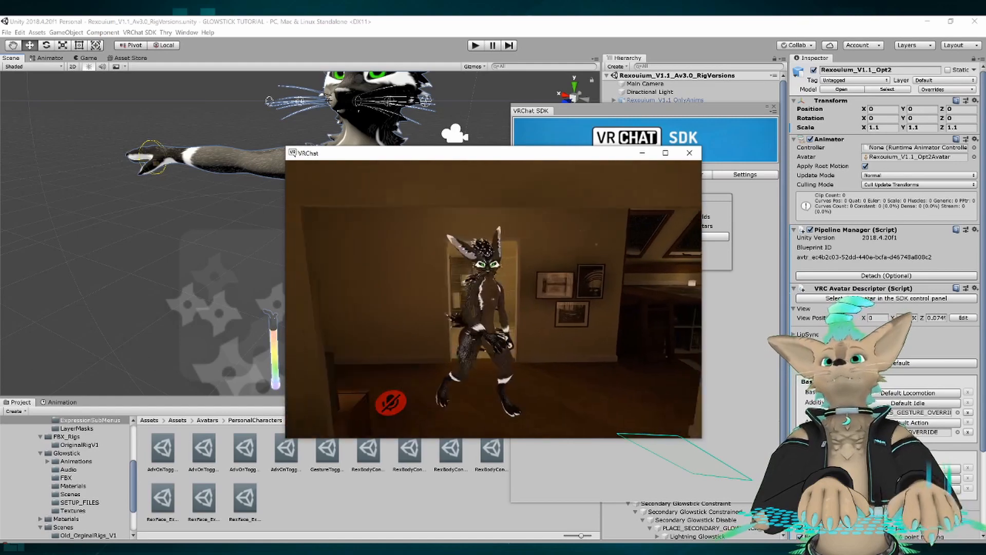
{"action": "key", "text": "d"}
{"action": "key", "text": "a"}
{"action": "key", "text": "s"}
{"action": "key", "text": "d"}
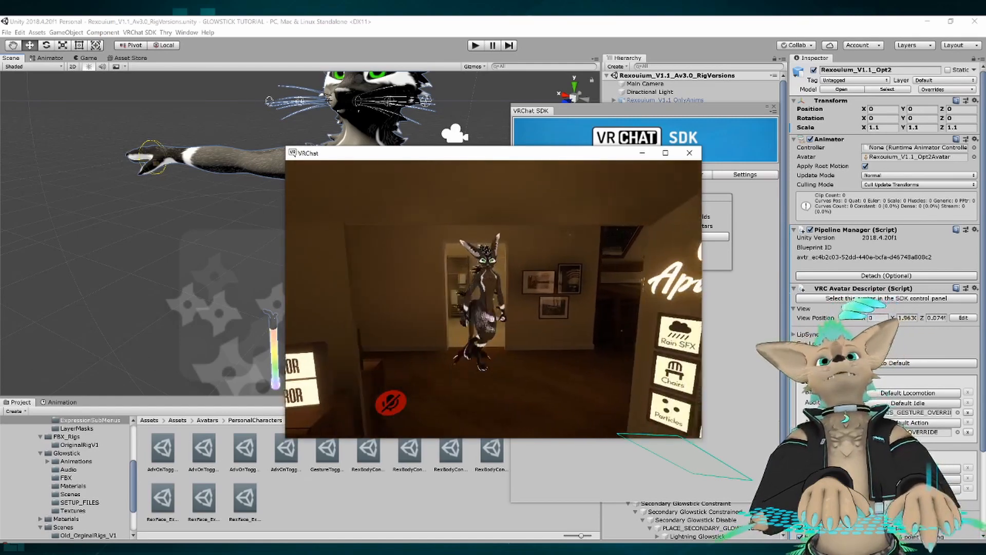
{"action": "key", "text": "a"}
{"action": "key", "text": "d"}
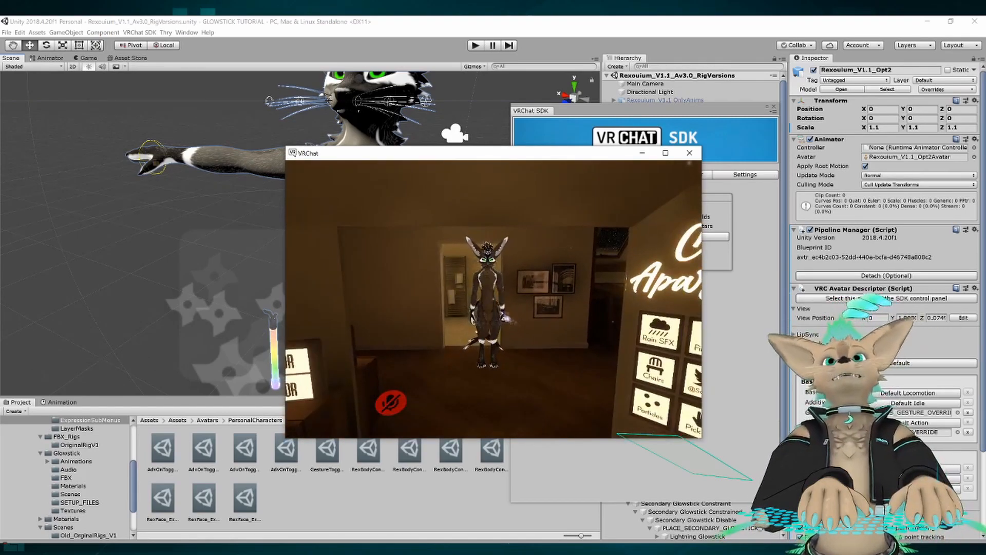
{"action": "key", "text": "a"}
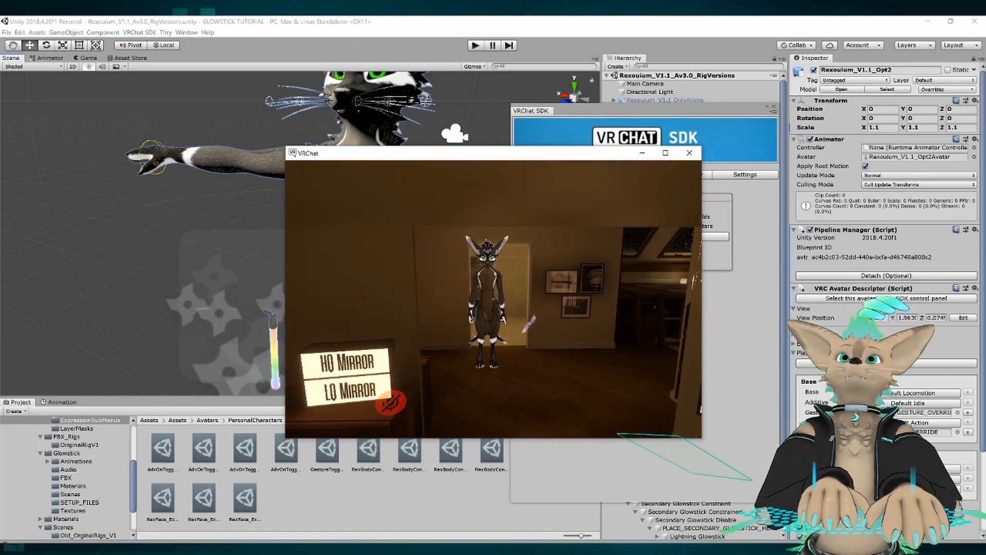
{"action": "key", "text": "d"}
{"action": "key", "text": "d"}
{"action": "key", "text": "a"}
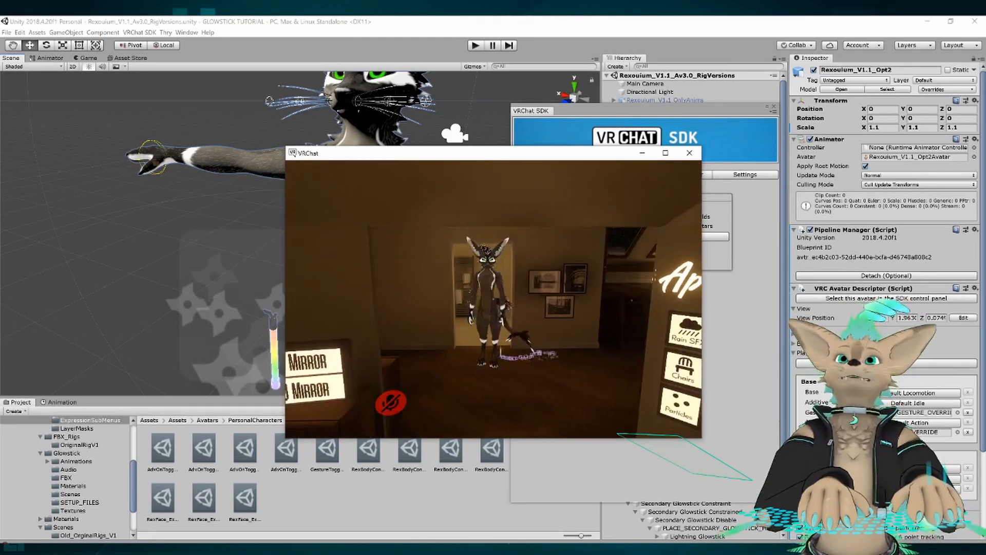
{"action": "key", "text": "d"}
{"action": "key", "text": "d"}
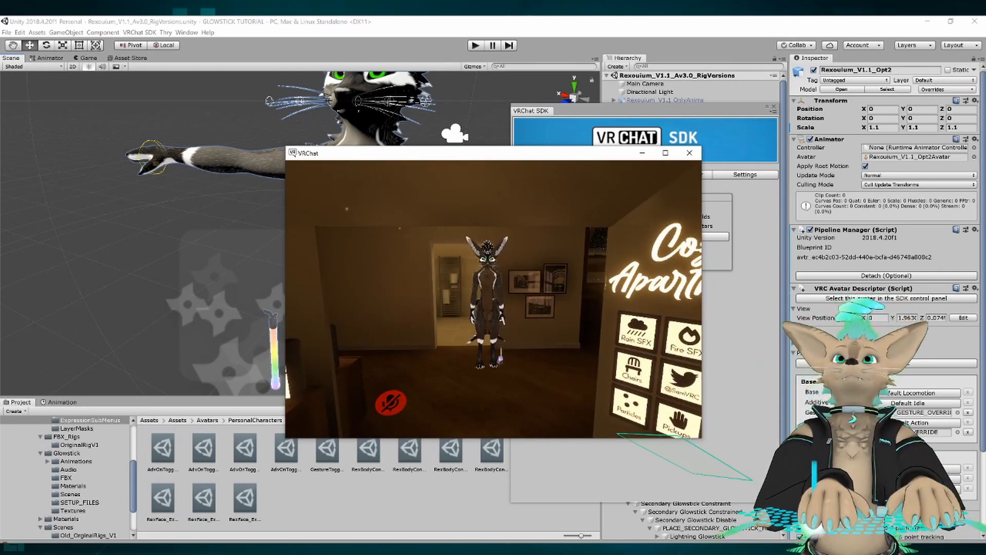
{"action": "key", "text": "a"}
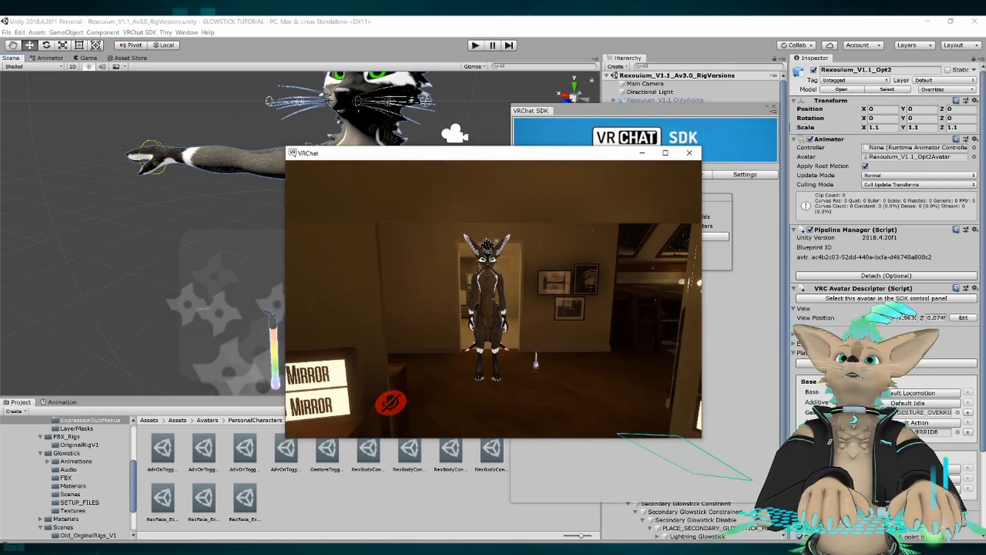
{"action": "key", "text": "d"}
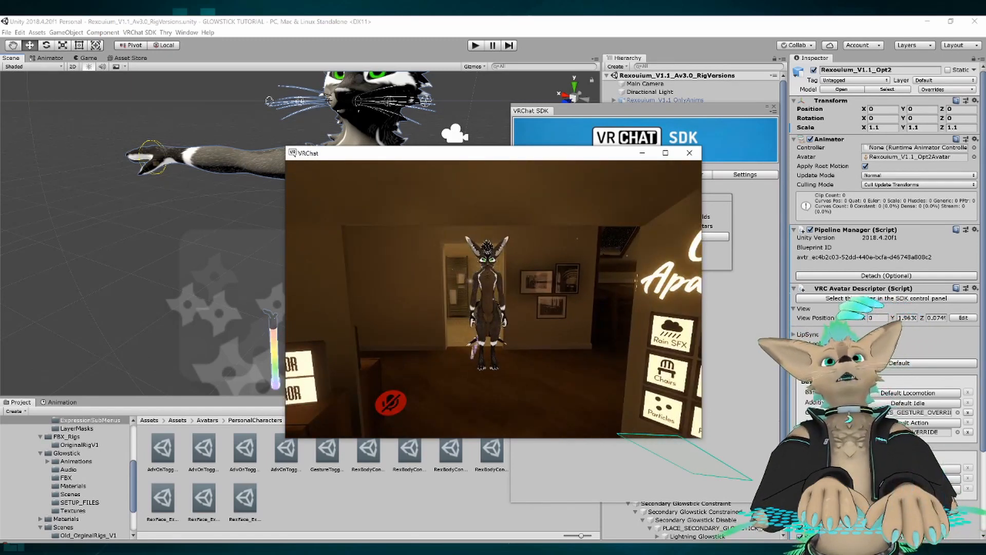
{"action": "key", "text": "a"}
{"action": "key", "text": "d"}
{"action": "key", "text": "a"}
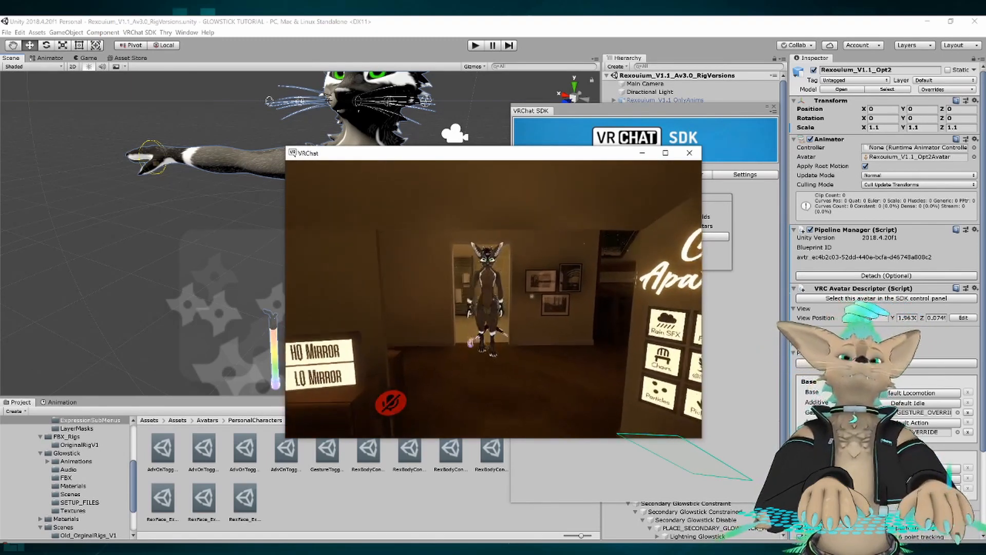
{"action": "key", "text": "w"}
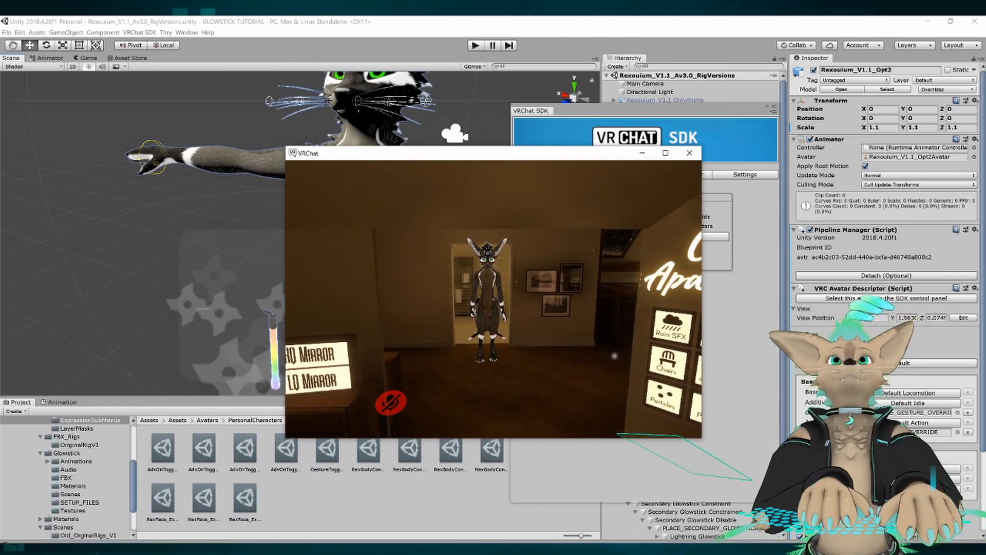
{"action": "key", "text": "w"}
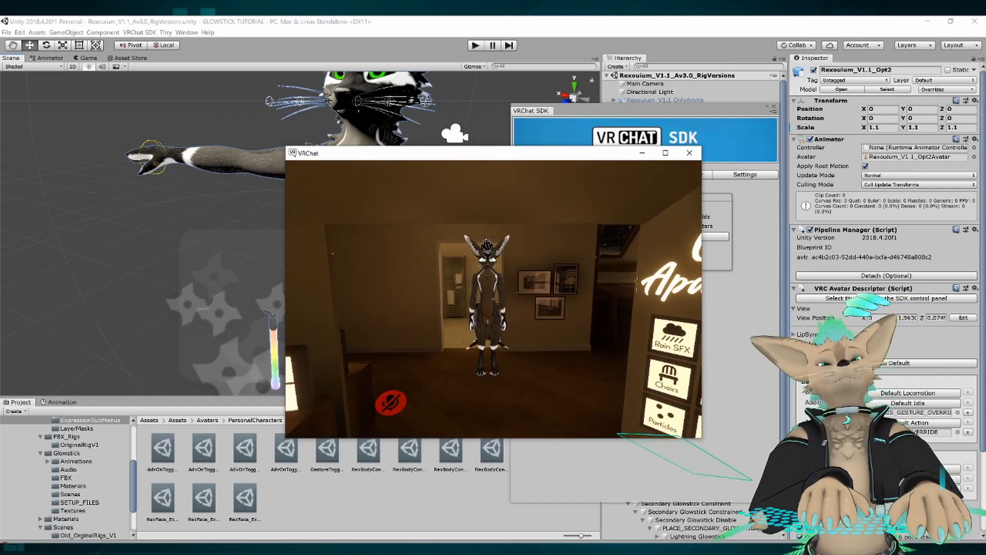
{"action": "key", "text": "s"}
{"action": "key", "text": "w"}
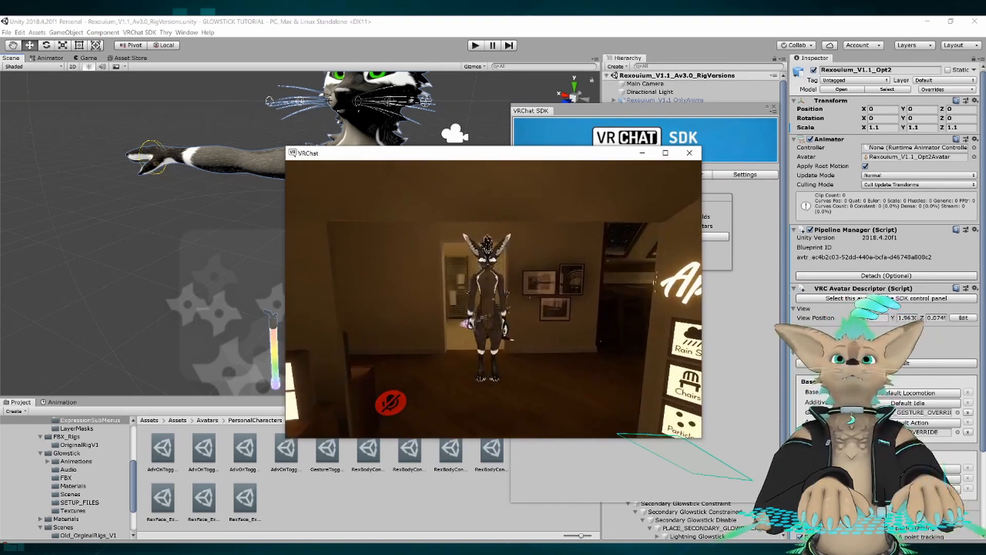
{"action": "key", "text": "d"}
{"action": "key", "text": "s"}
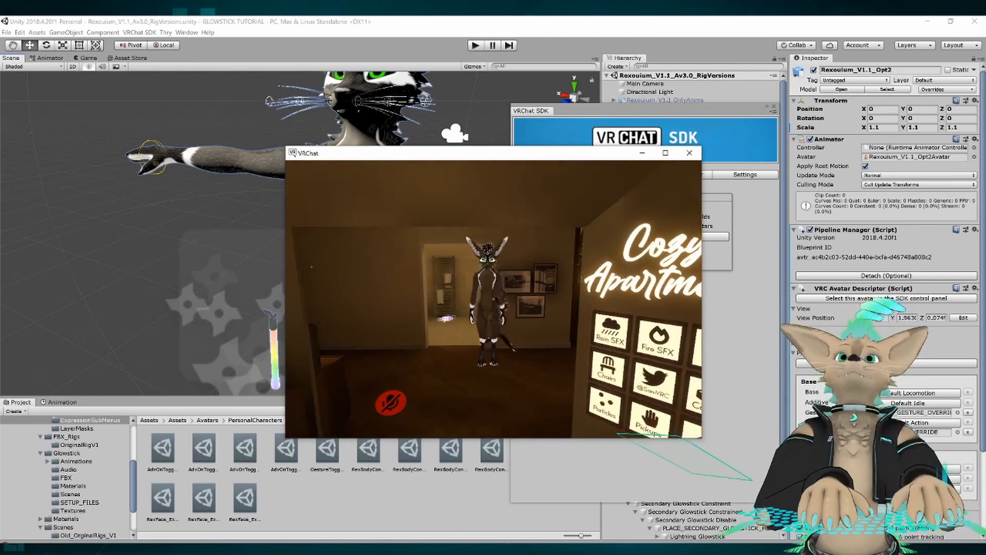
Turn on the secondary glowstick through the avatar's Expressions menu and close the menu.
{"action": "key", "text": "r"}
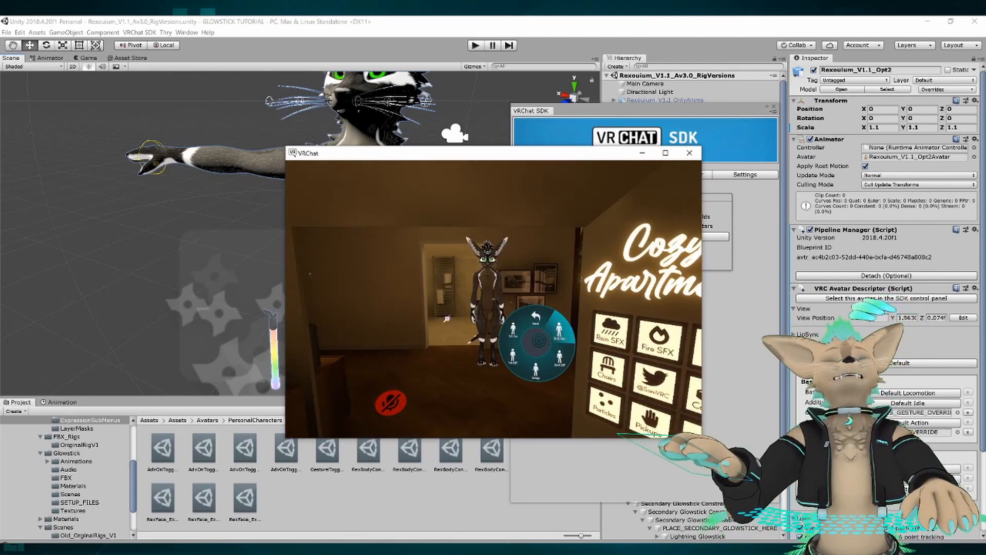
{"action": "left_click", "coordinate": [545, 338]}
{"action": "key", "text": "r"}
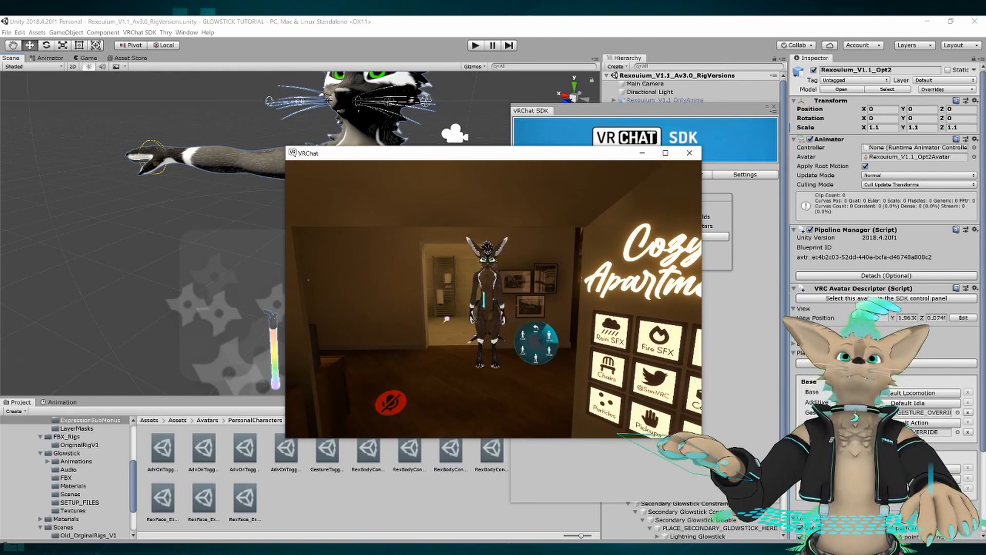
Move the avatar sideways, forward and back in front of the mirror to examine how both glowsticks swing and follow.
{"action": "key", "text": "a"}
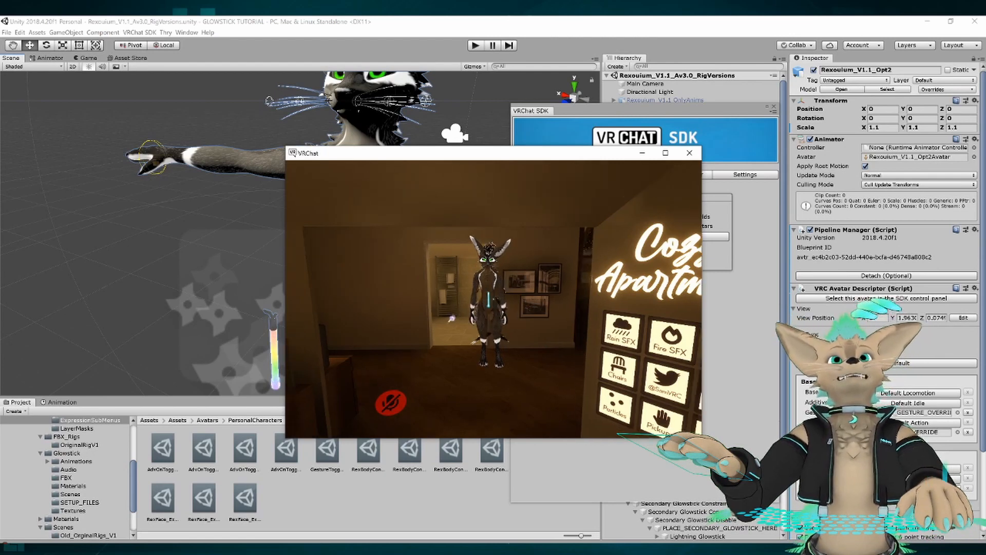
{"action": "key", "text": "s"}
{"action": "key", "text": "d"}
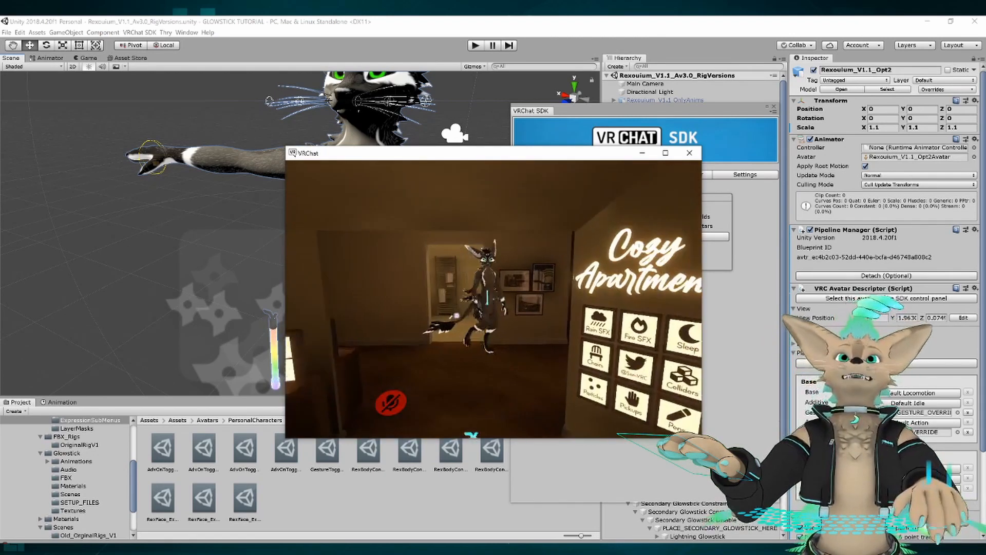
{"action": "key", "text": "w"}
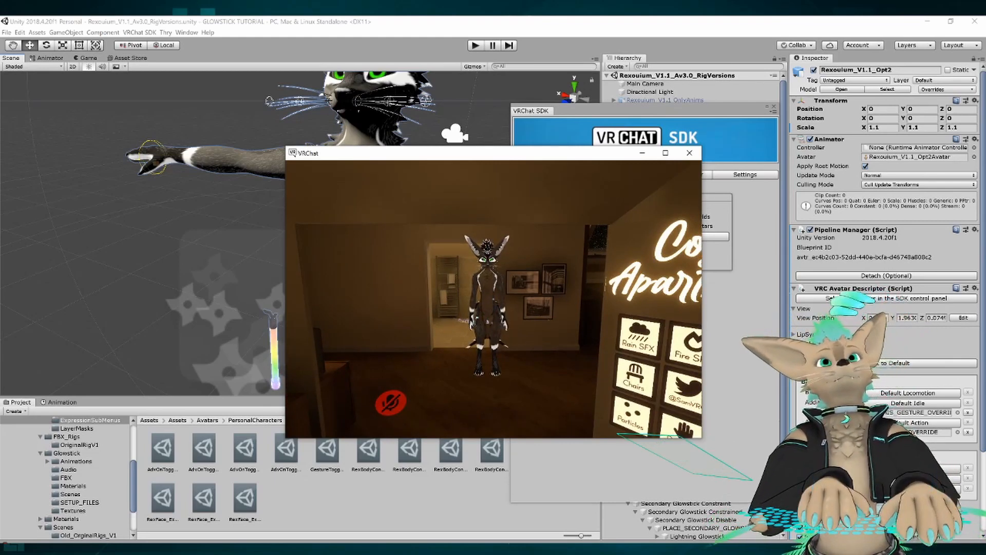
{"action": "key", "text": "a"}
{"action": "key", "text": "d"}
{"action": "key", "text": "w"}
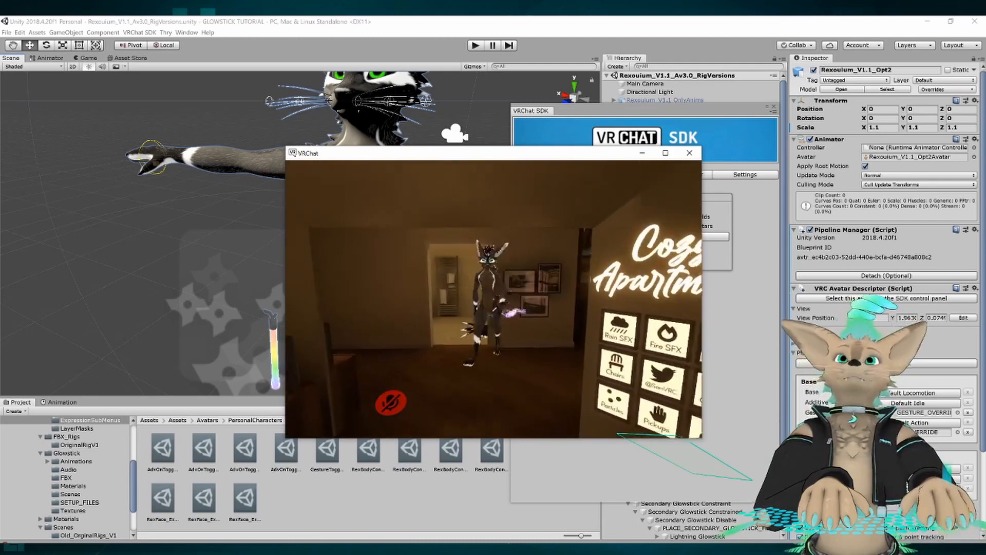
{"action": "key", "text": "a"}
{"action": "key", "text": "d"}
{"action": "key", "text": "s"}
{"action": "key", "text": "a"}
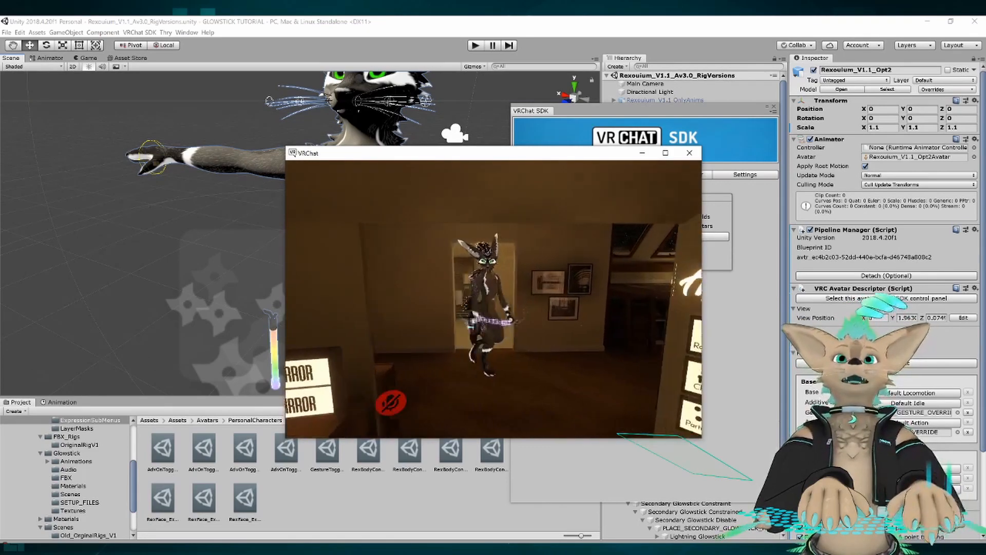
{"action": "key", "text": "d"}
{"action": "key", "text": "w"}
{"action": "key", "text": "a"}
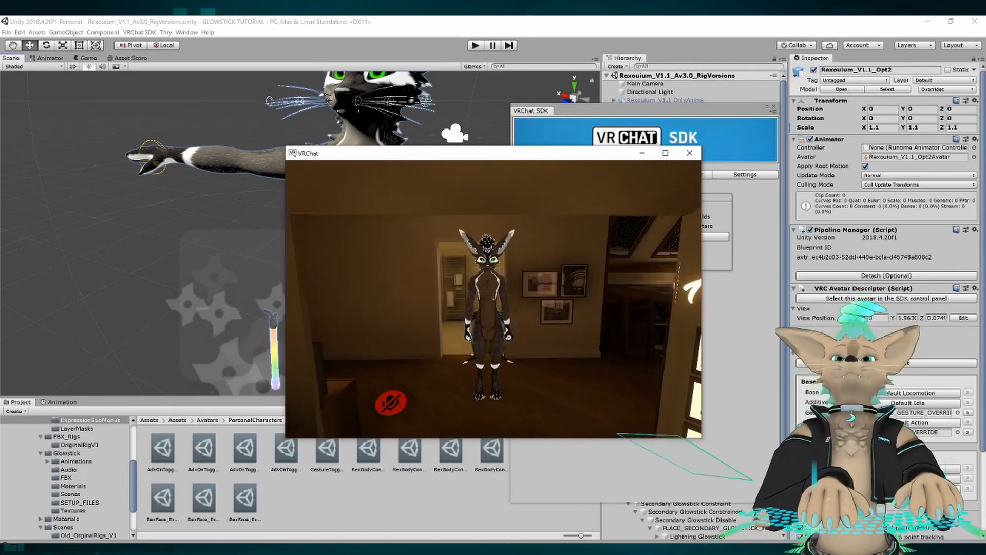
{"action": "key", "text": "d"}
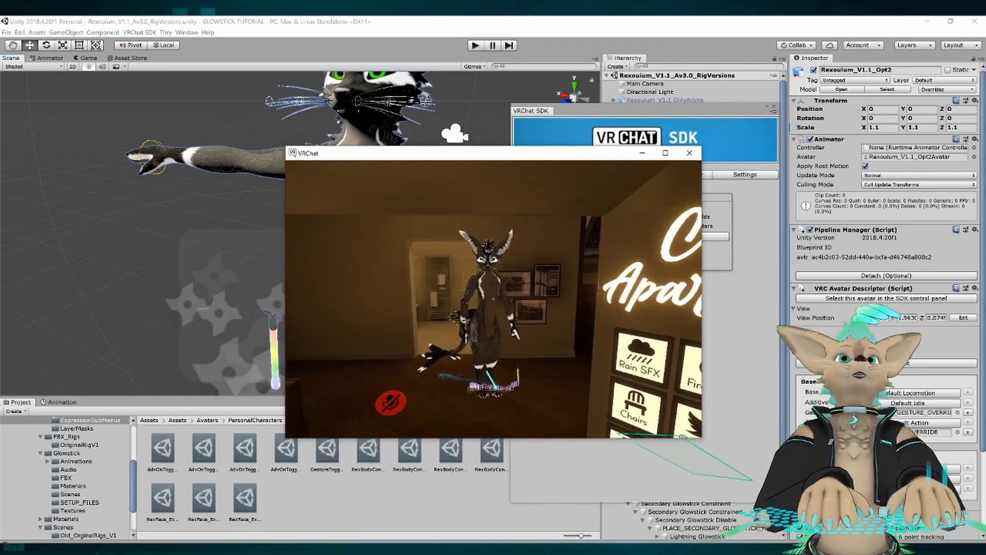
{"action": "key", "text": "a"}
{"action": "key", "text": "d"}
{"action": "key", "text": "a"}
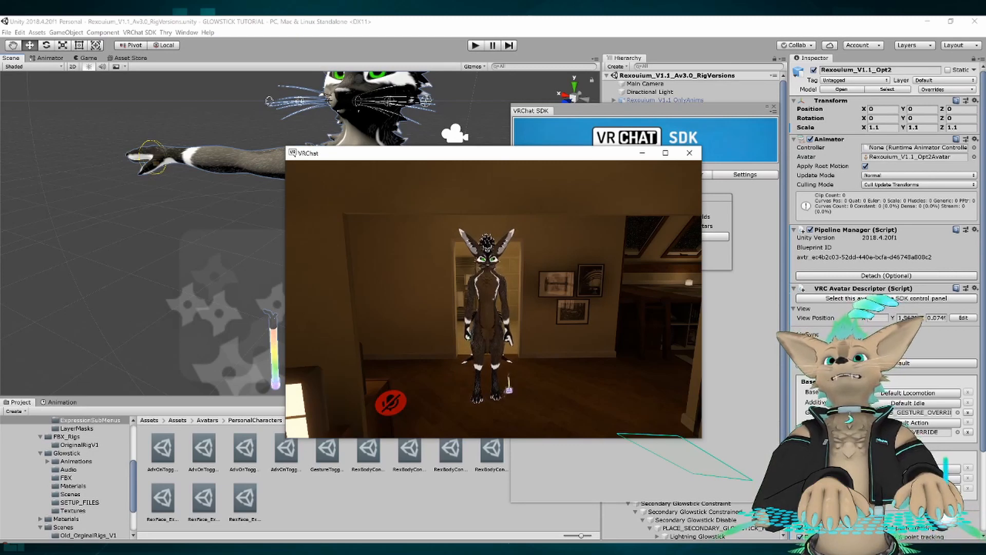
{"action": "key", "text": "d"}
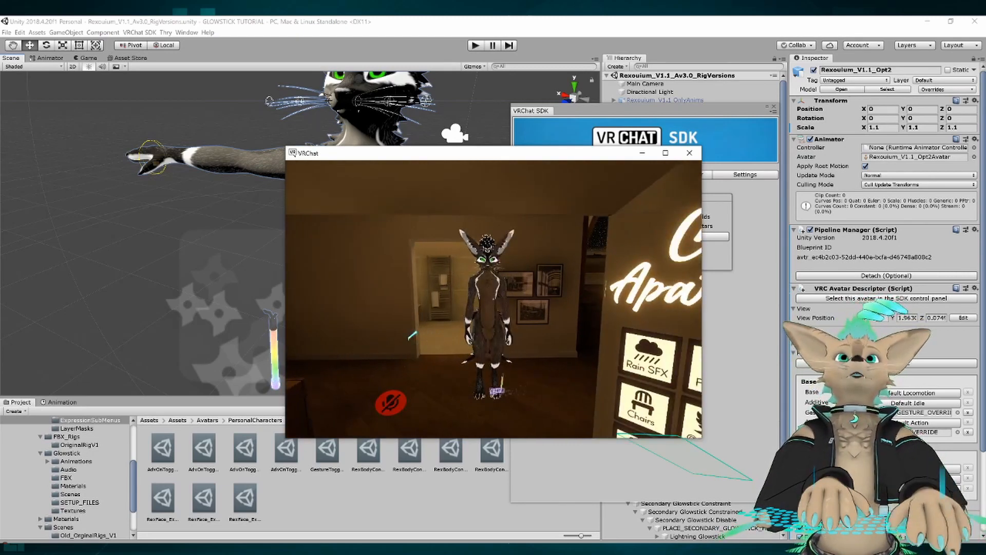
{"action": "key", "text": "a"}
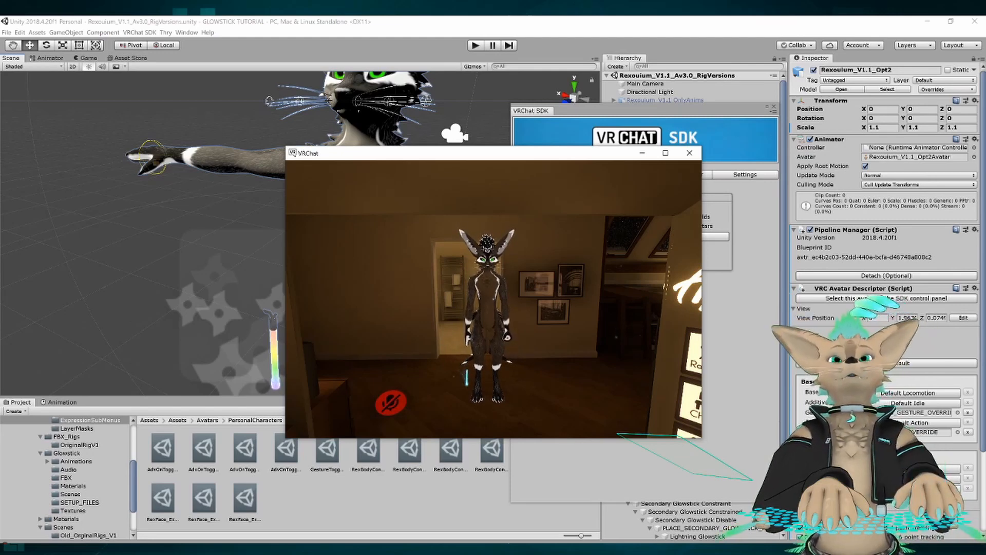
{"action": "key", "text": "a"}
{"action": "key", "text": "d"}
{"action": "key", "text": "s"}
{"action": "key", "text": "w"}
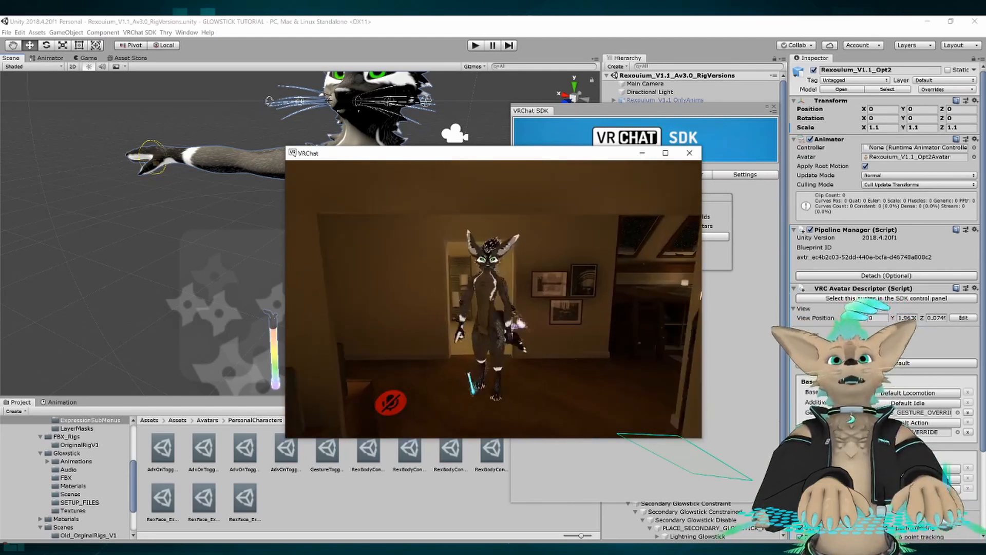
{"action": "key", "text": "s"}
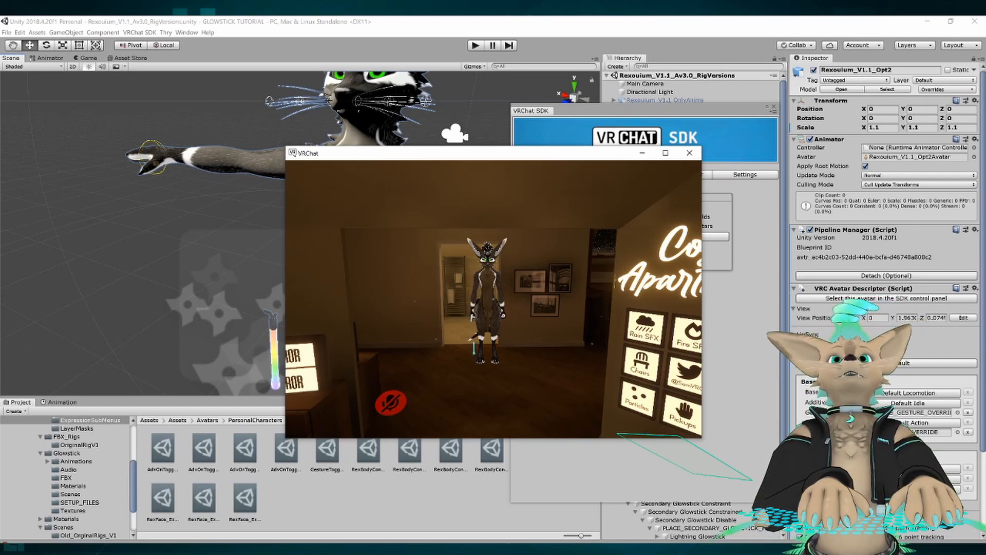
{"action": "key", "text": "a"}
{"action": "key", "text": "d"}
{"action": "key", "text": "a"}
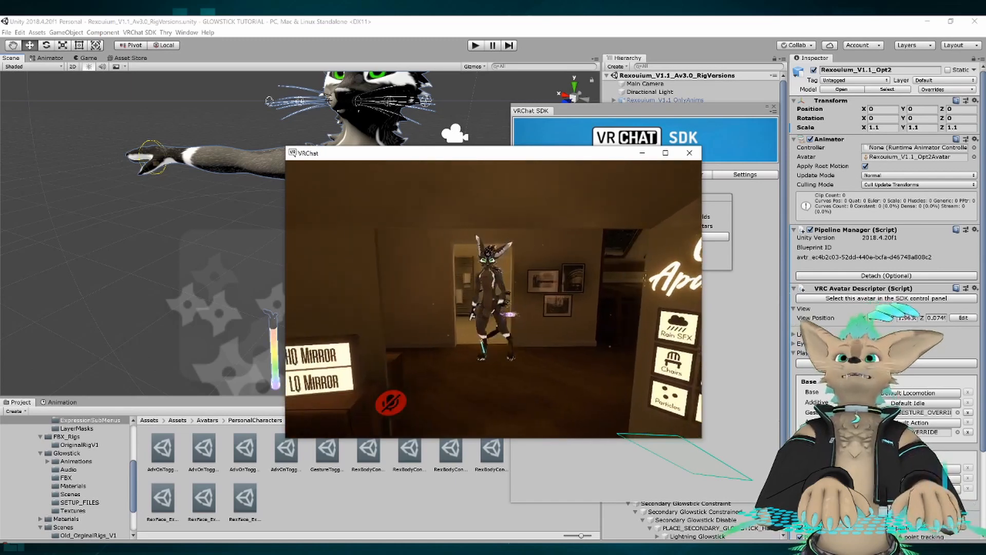
{"action": "key", "text": "d"}
Swap the two glowsticks through the Expressions menu, close it, and move the avatar sideways to check the swapped motion.
{"action": "key", "text": "r"}
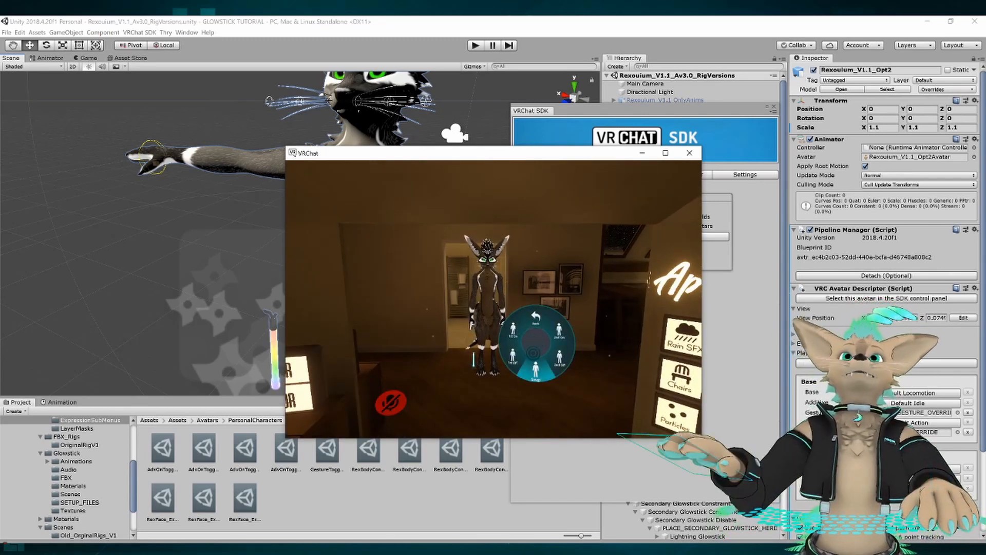
{"action": "left_click", "coordinate": [533, 353]}
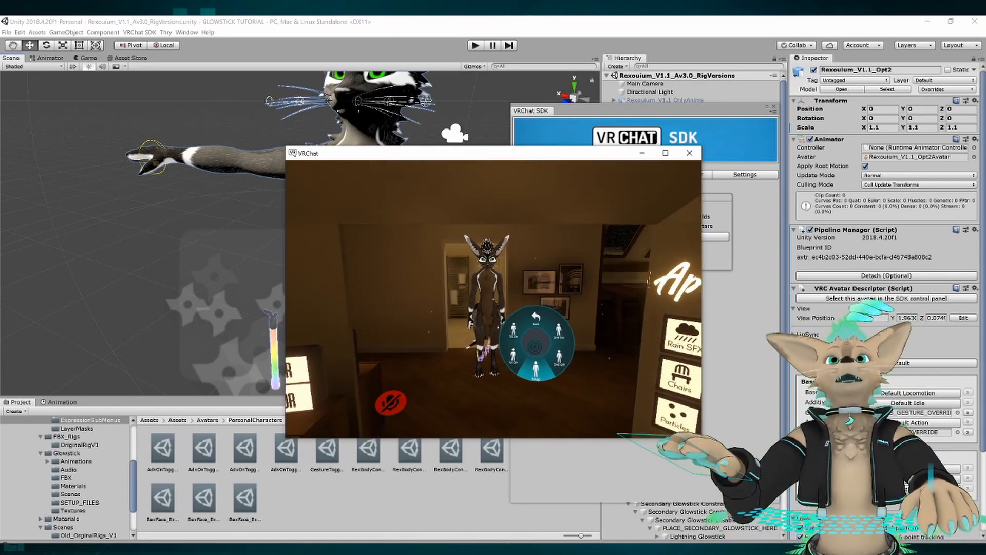
{"action": "key", "text": "r"}
{"action": "key", "text": "d"}
{"action": "key", "text": "a"}
{"action": "key", "text": "d"}
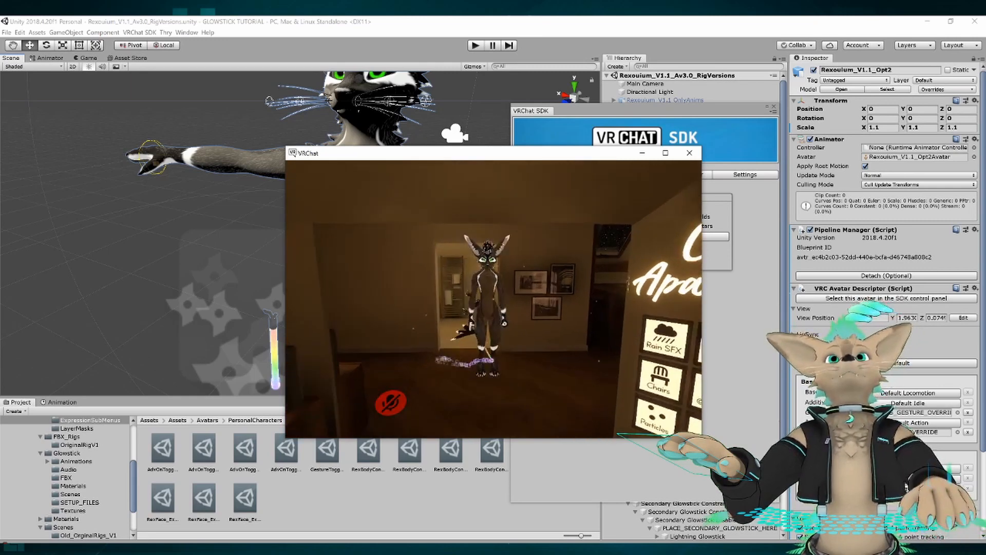
Turn off both the main and secondary glowsticks through the Expressions menu and close the menu.
{"action": "key", "text": "r"}
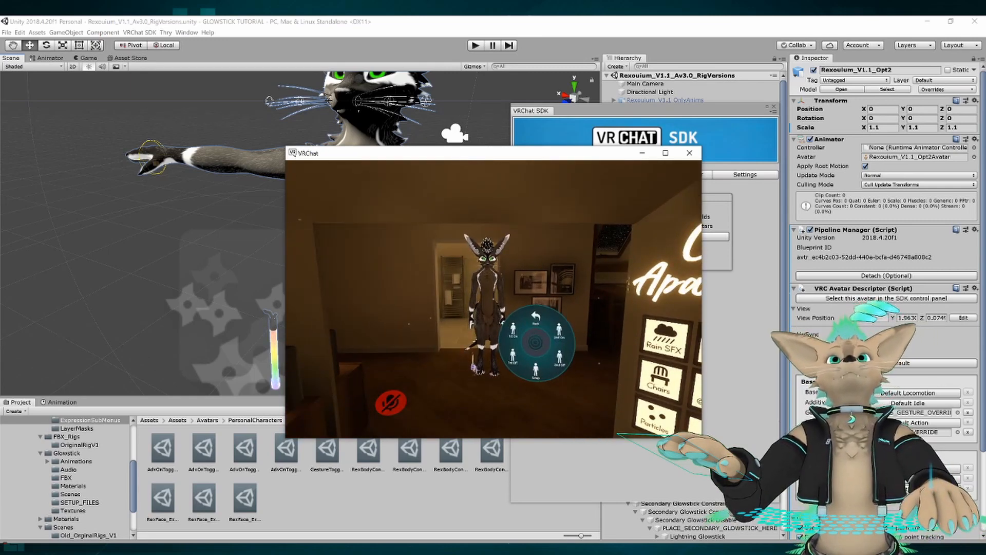
{"action": "left_click", "coordinate": [526, 346]}
{"action": "left_click", "coordinate": [548, 348]}
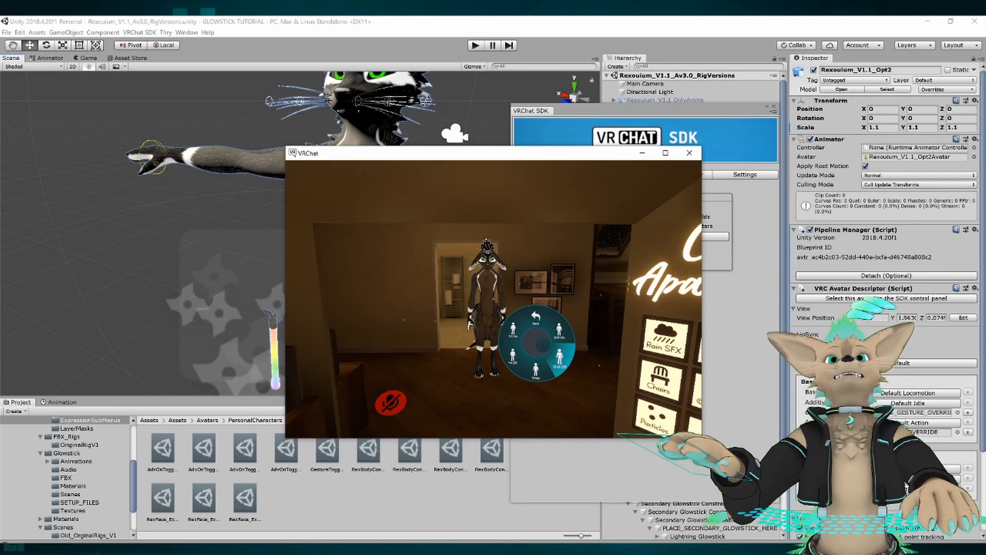
{"action": "key", "text": "r"}
Move the avatar around in front of the mirror to examine it with both glowsticks off.
{"action": "key", "text": "s"}
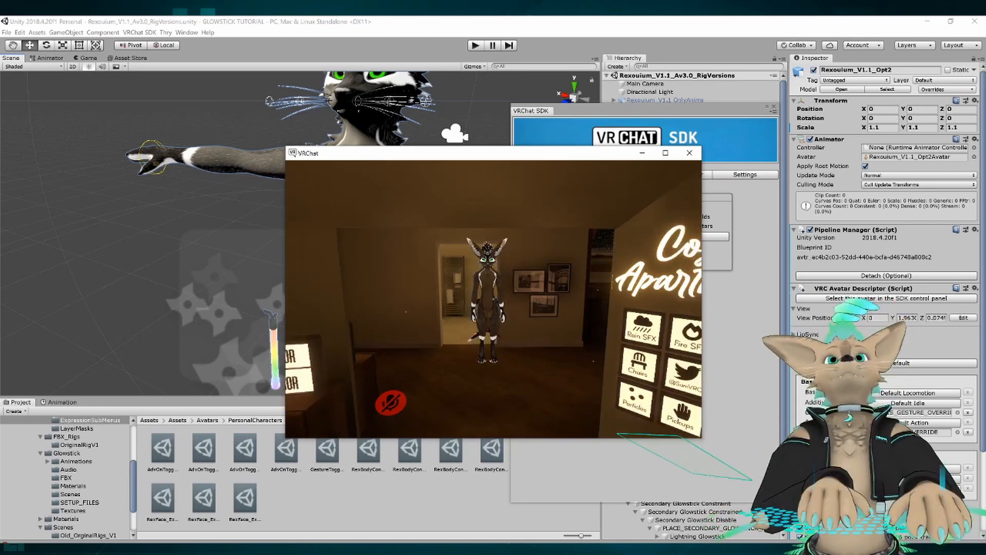
{"action": "key", "text": "a"}
{"action": "key", "text": "d"}
{"action": "key", "text": "w"}
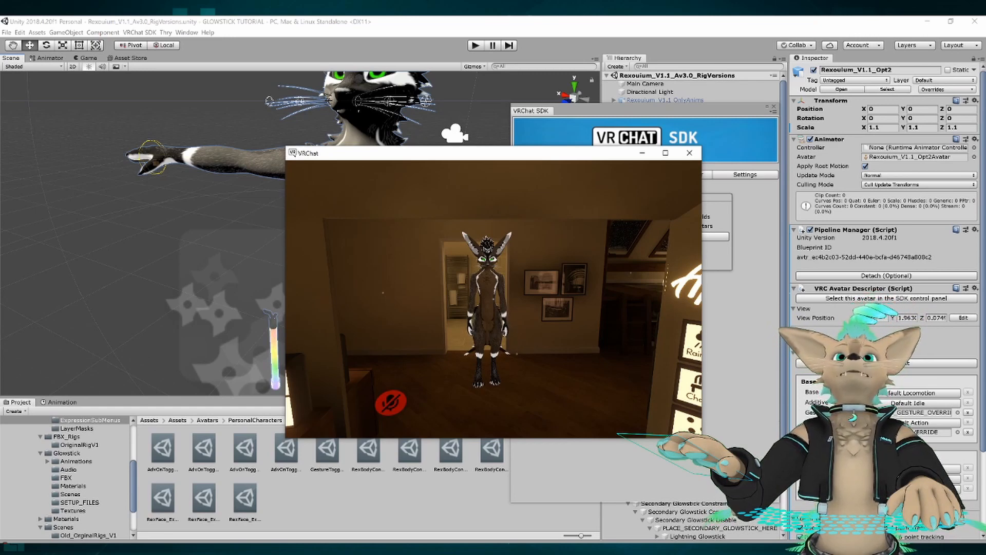
{"action": "key", "text": "d"}
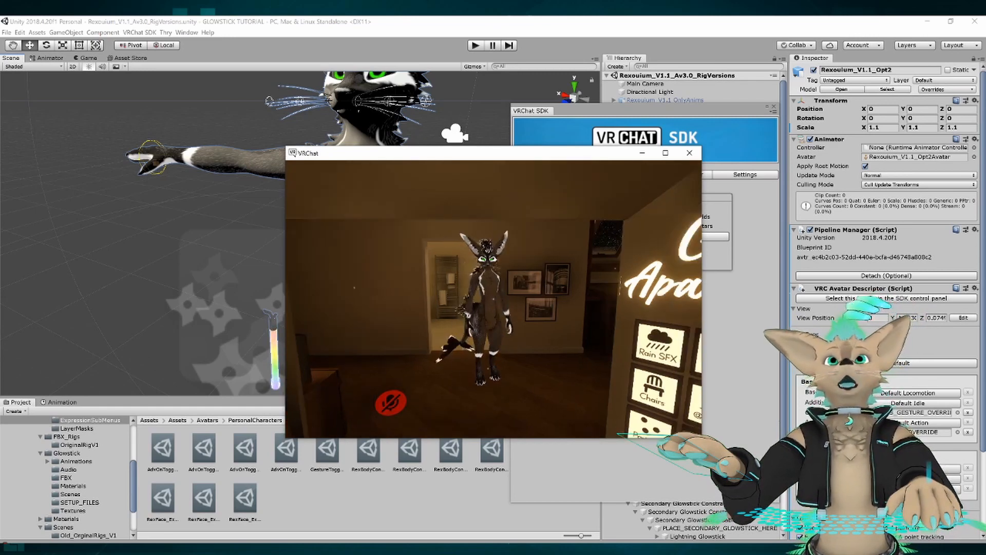
{"action": "key", "text": "a"}
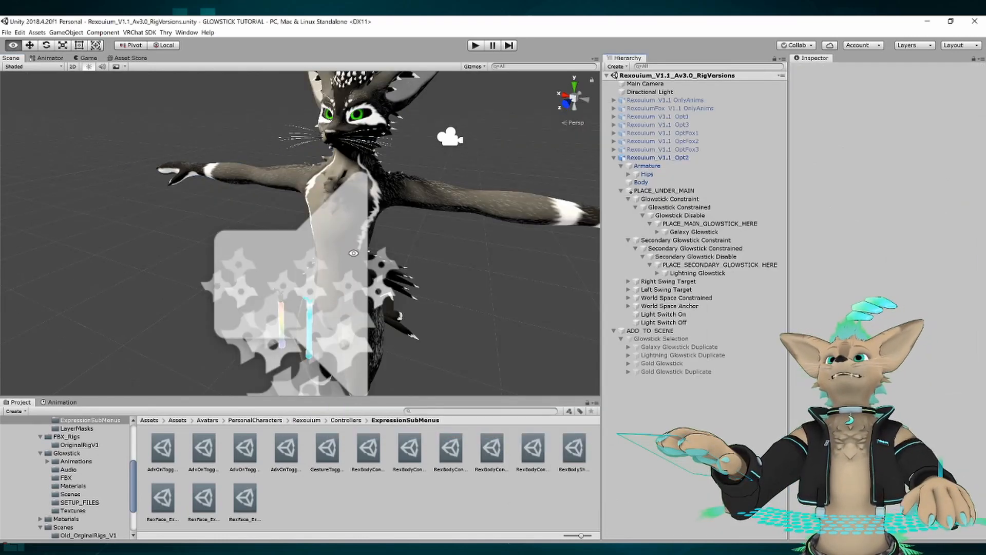
Back in Unity, open the Glowstick SETUP_FILES folder and show the USE_THIS_FX_OVERRIDE controller in the Animator.
{"action": "mouse_move", "coordinate": [354, 255]}
{"action": "left_mouse_down", "text": "alt"}
{"action": "mouse_move", "coordinate": [352, 271]}
{"action": "mouse_move", "coordinate": [387, 245]}
{"action": "mouse_move", "coordinate": [368, 244]}
{"action": "left_mouse_up", "text": "alt"}
{"action": "scroll", "coordinate": [368, 244], "scroll_direction": "up", "scroll_amount": 4}
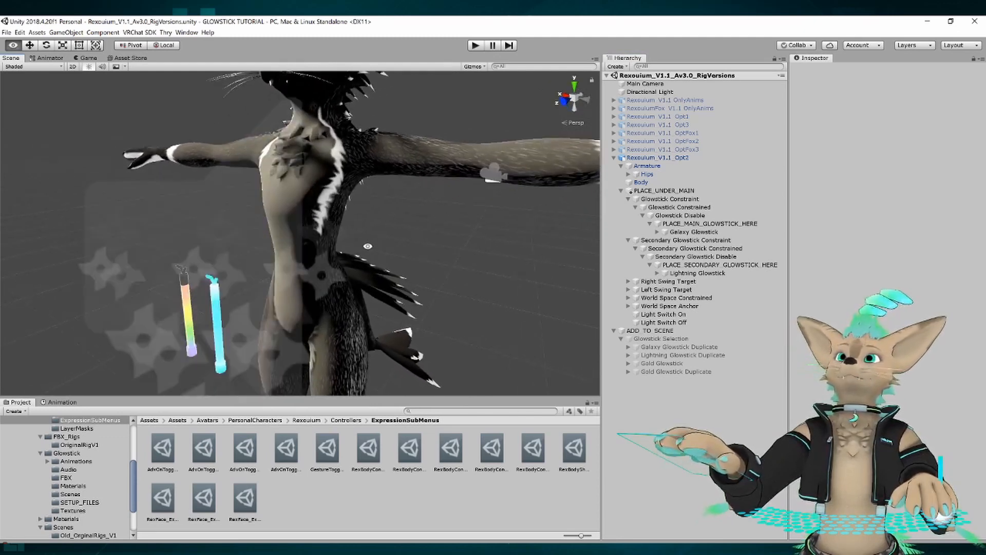
{"action": "middle_click_drag", "start_coordinate": [369, 244], "coordinate": [384, 251]}
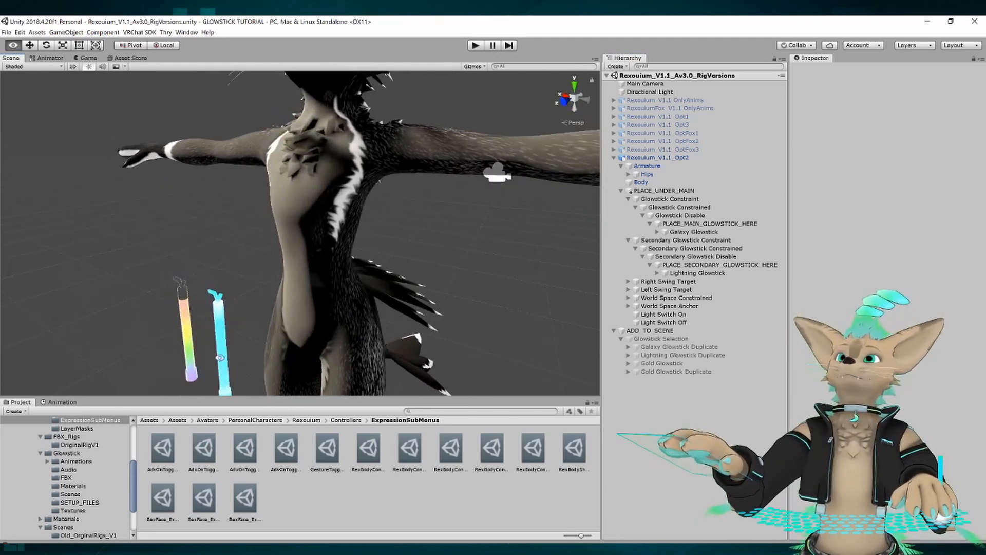
{"action": "left_click", "coordinate": [79, 503]}
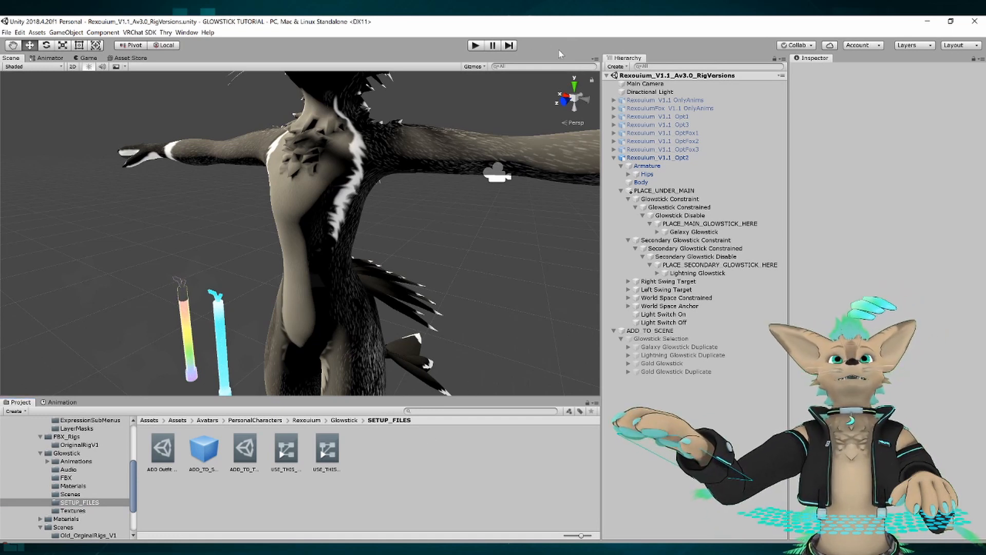
{"action": "left_click", "coordinate": [286, 450]}
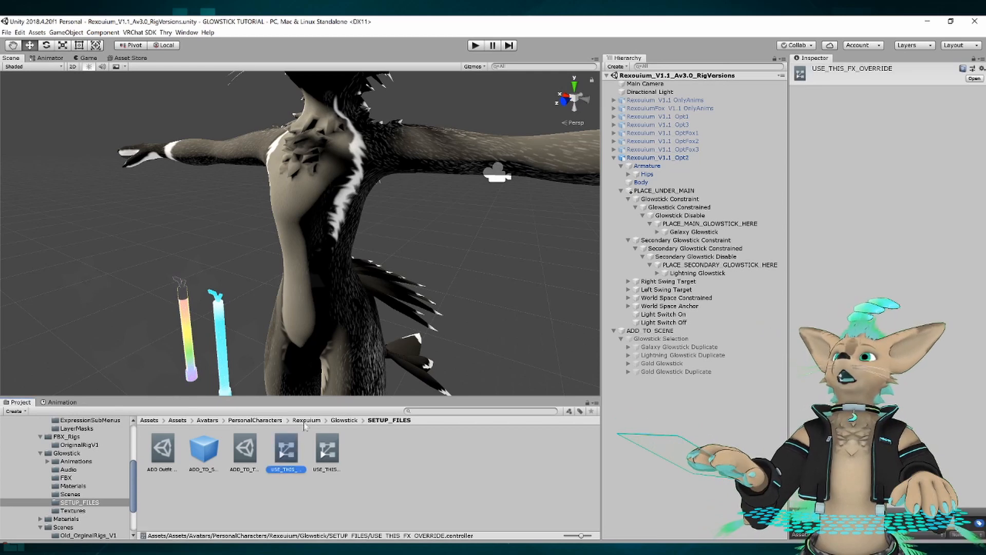
{"action": "left_click", "coordinate": [47, 58]}
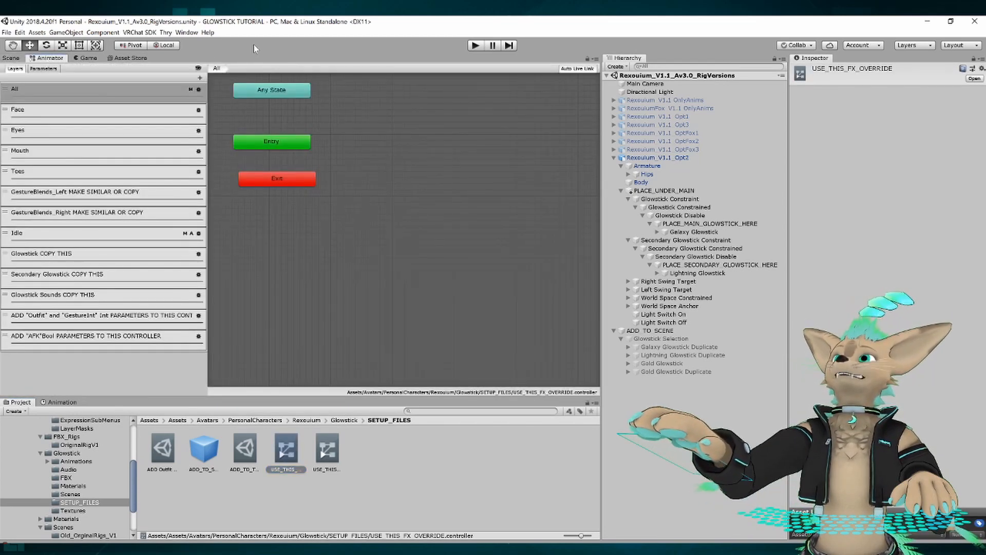
Compare the layer lists of the USE_THIS_GESTURE_OVERRIDE and USE_THIS_FX_OVERRIDE controllers, ending on the FX controller.
{"action": "left_click", "coordinate": [326, 460]}
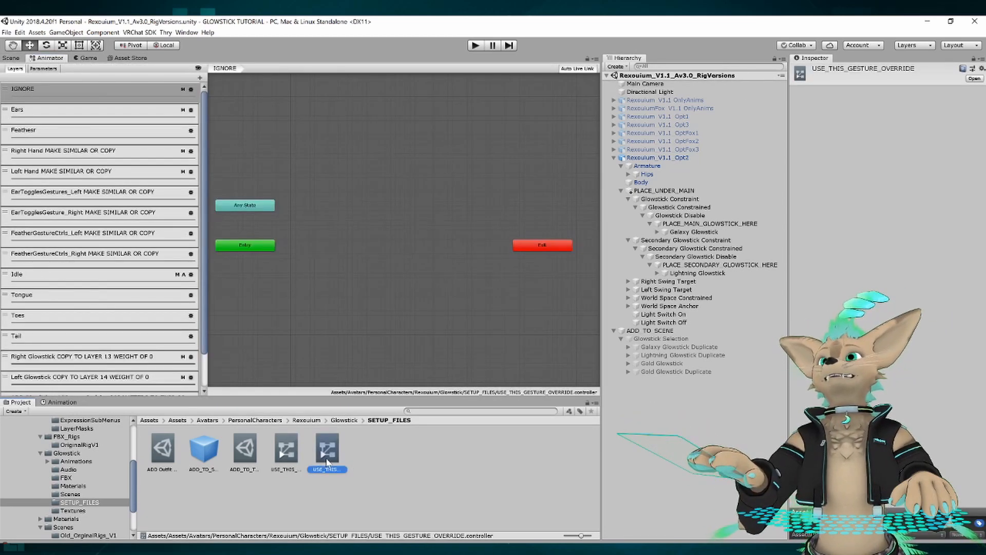
{"action": "left_click", "coordinate": [282, 454]}
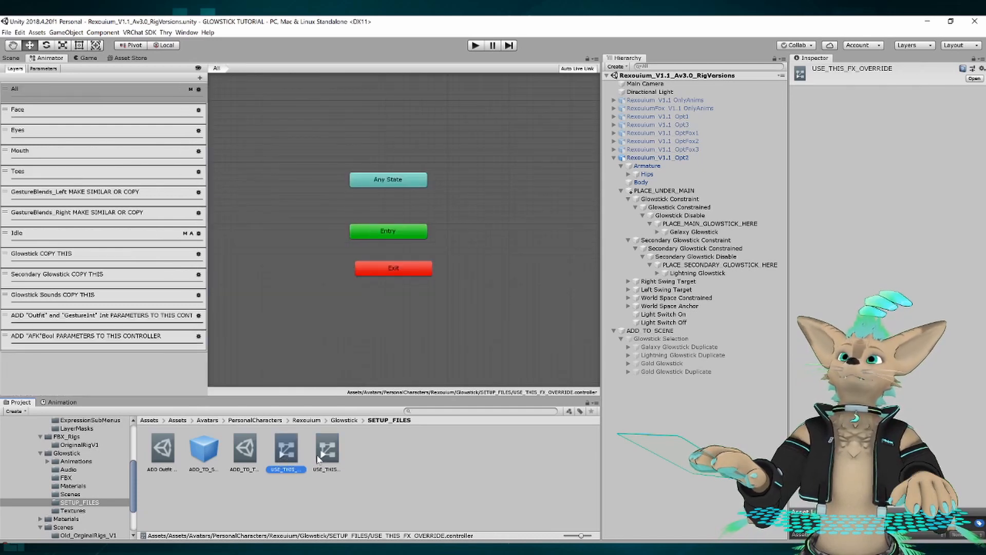
{"action": "left_click", "coordinate": [323, 458]}
{"action": "left_click", "coordinate": [284, 454]}
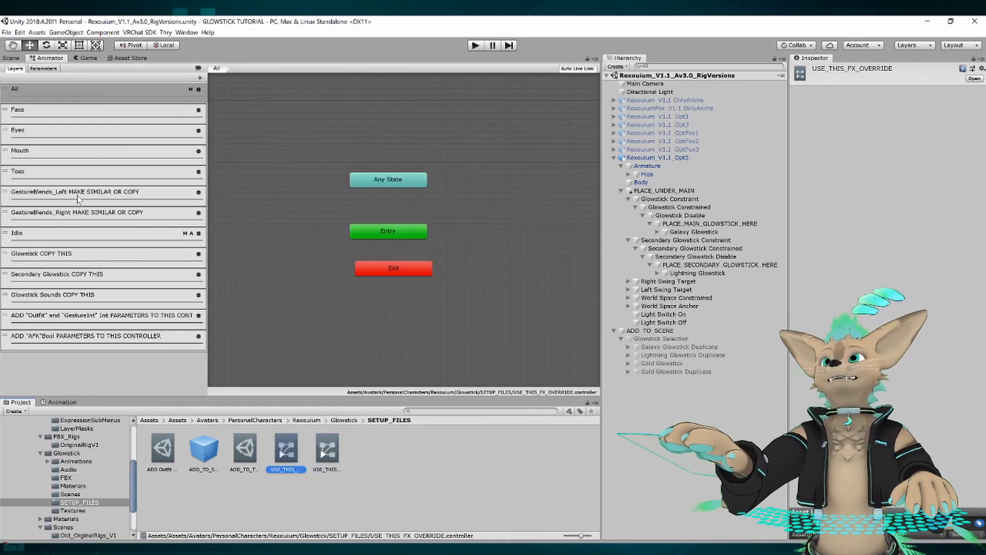
Examine the FX controller's Glowstick, Secondary Glowstick and Glowstick Sounds layers marked COPY THIS, finishing on the Glowstick layer.
{"action": "left_click", "coordinate": [77, 213]}
{"action": "left_click", "coordinate": [55, 262]}
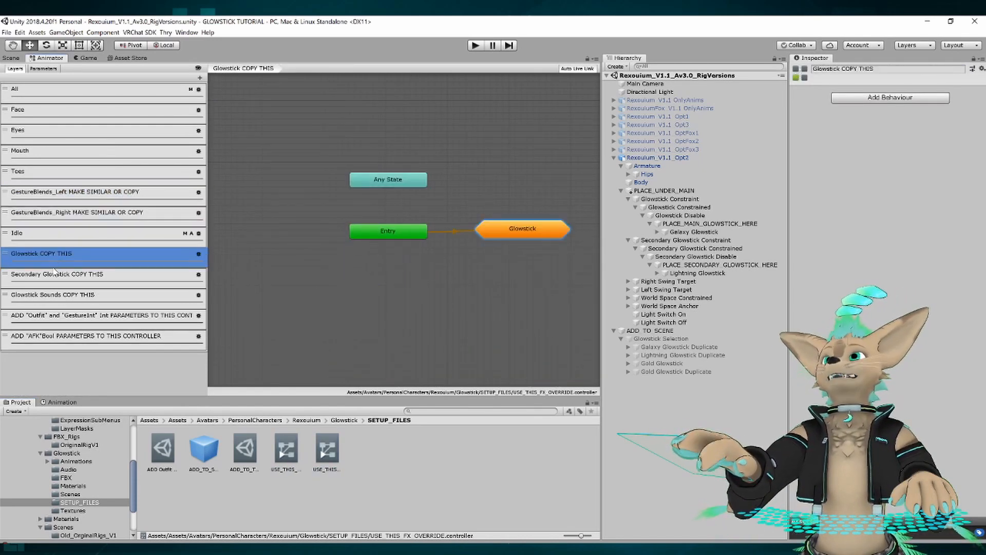
{"action": "left_click", "coordinate": [54, 266]}
{"action": "left_click", "coordinate": [58, 277]}
{"action": "key", "text": "Down"}
{"action": "key", "text": "Down"}
{"action": "key", "text": "Down"}
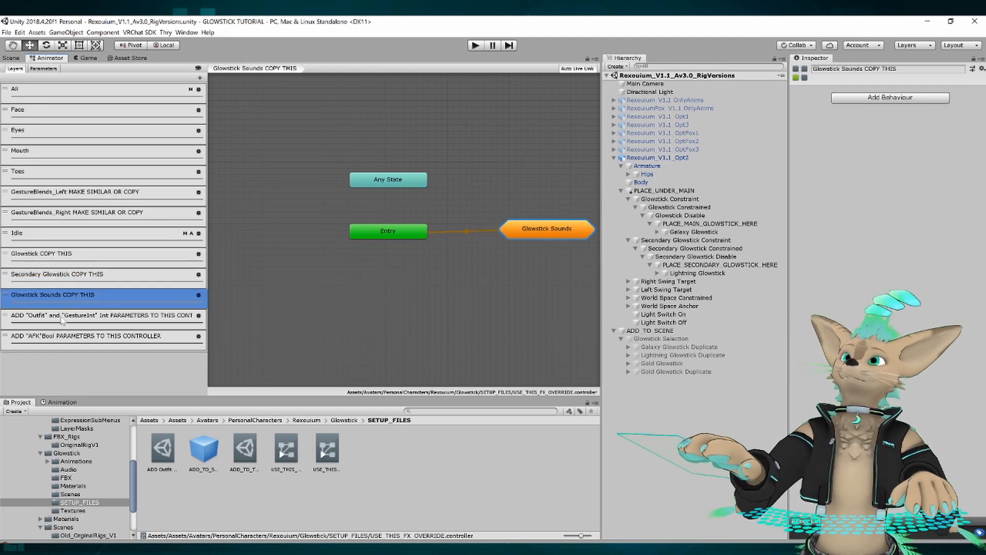
{"action": "left_click", "coordinate": [71, 280]}
{"action": "left_click", "coordinate": [62, 257]}
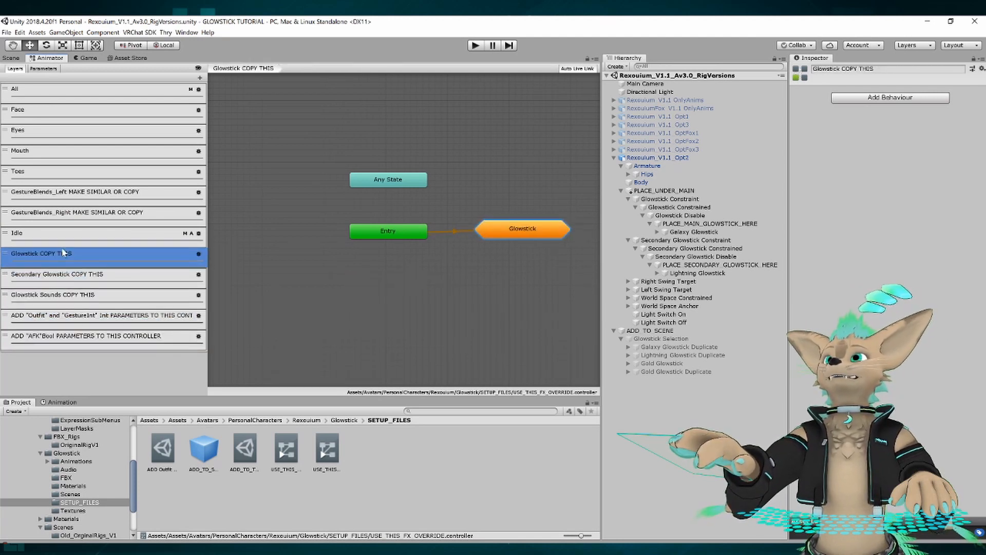
Examine the FX controller's GestureBlends_Left and GestureBlends_Right layers marked MAKE SIMILAR OR COPY, viewing the full state graph of the right one.
{"action": "left_click", "coordinate": [79, 193]}
{"action": "left_click", "coordinate": [76, 216]}
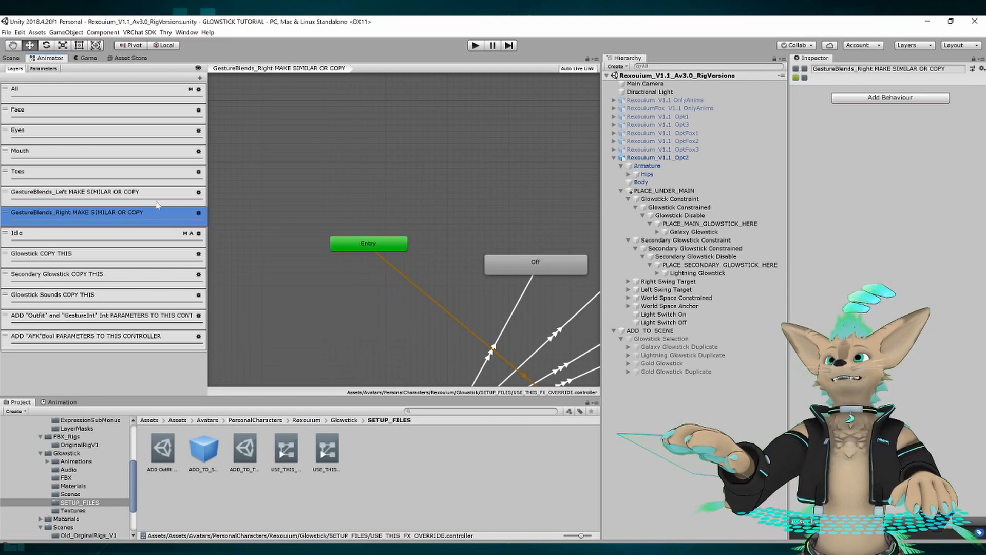
{"action": "left_click", "coordinate": [422, 178]}
{"action": "scroll", "coordinate": [464, 198], "scroll_direction": "down", "scroll_amount": 5}
{"action": "middle_click_drag", "start_coordinate": [417, 227], "coordinate": [269, 166]}
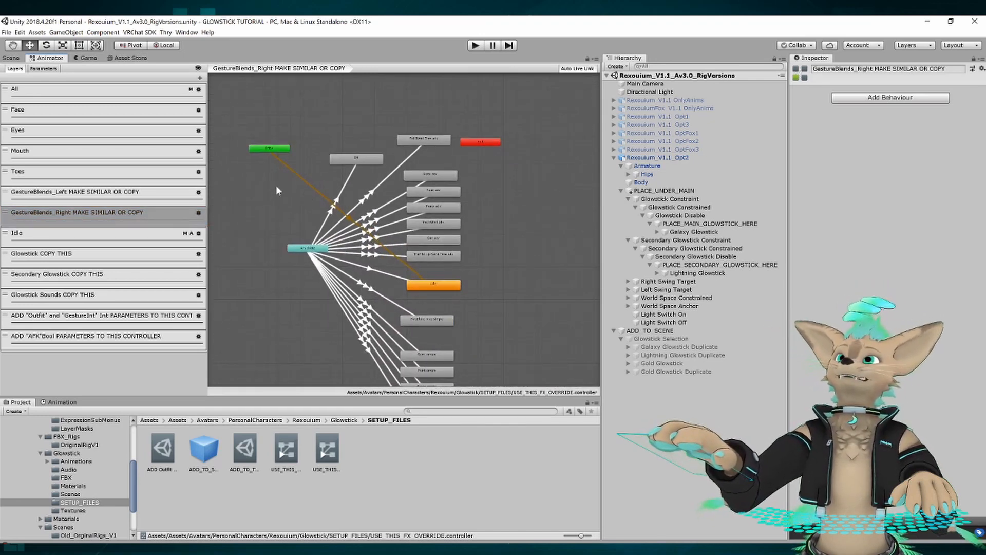
{"action": "scroll", "coordinate": [277, 190], "scroll_direction": "down", "scroll_amount": 2}
{"action": "scroll", "coordinate": [295, 200], "scroll_direction": "up", "scroll_amount": 1}
{"action": "middle_click_drag", "start_coordinate": [295, 199], "coordinate": [292, 164]}
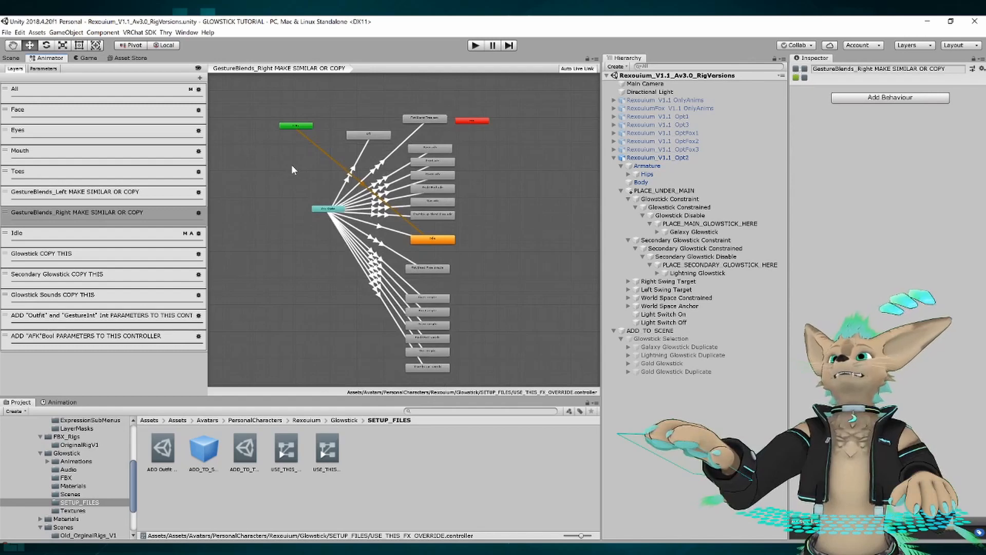
Return to the scene and inspect the playable layers in Rexouium_V1.1_Opt2's VRC Avatar Descriptor, then clear the selection.
{"action": "left_click", "coordinate": [11, 58]}
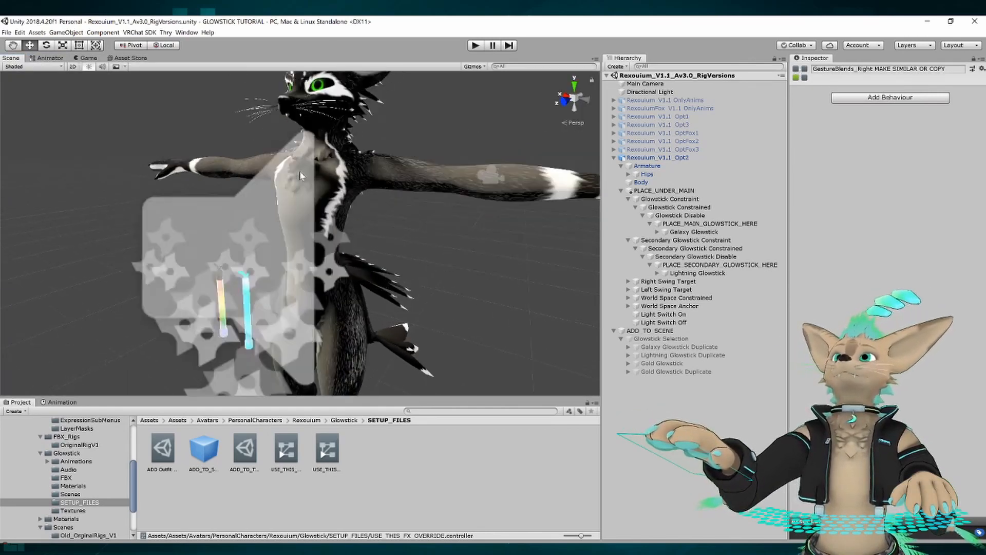
{"action": "left_click", "coordinate": [656, 158]}
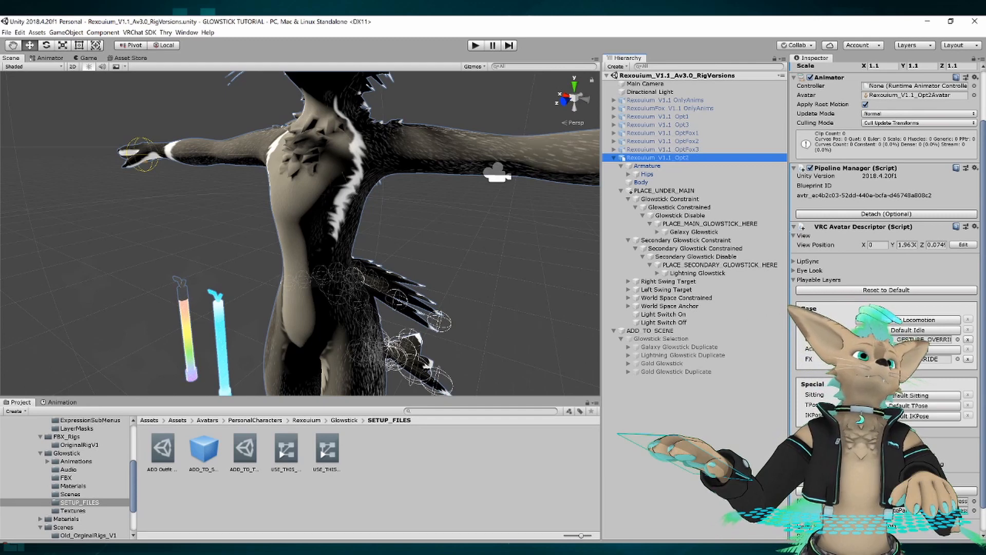
{"action": "left_click", "coordinate": [582, 41]}
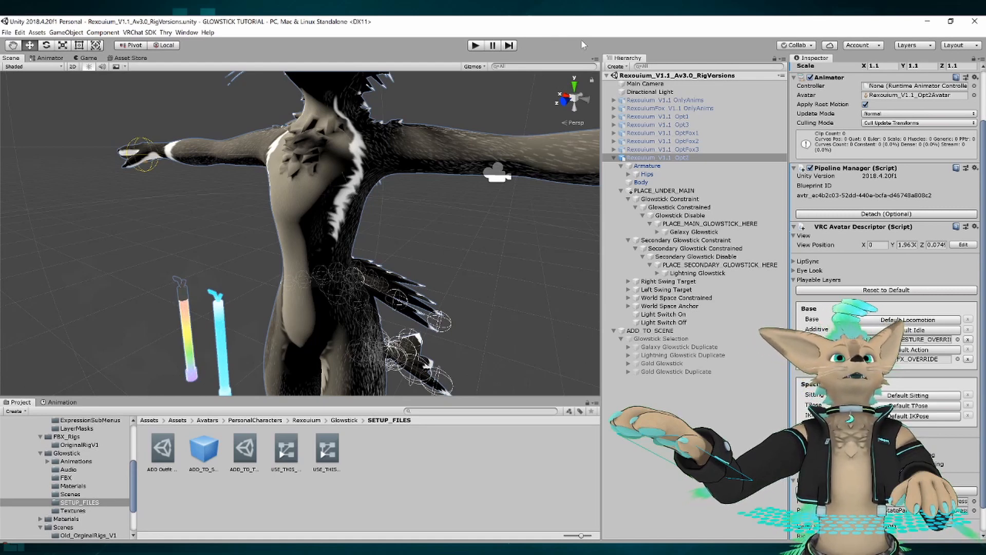
{"action": "left_click", "coordinate": [377, 452]}
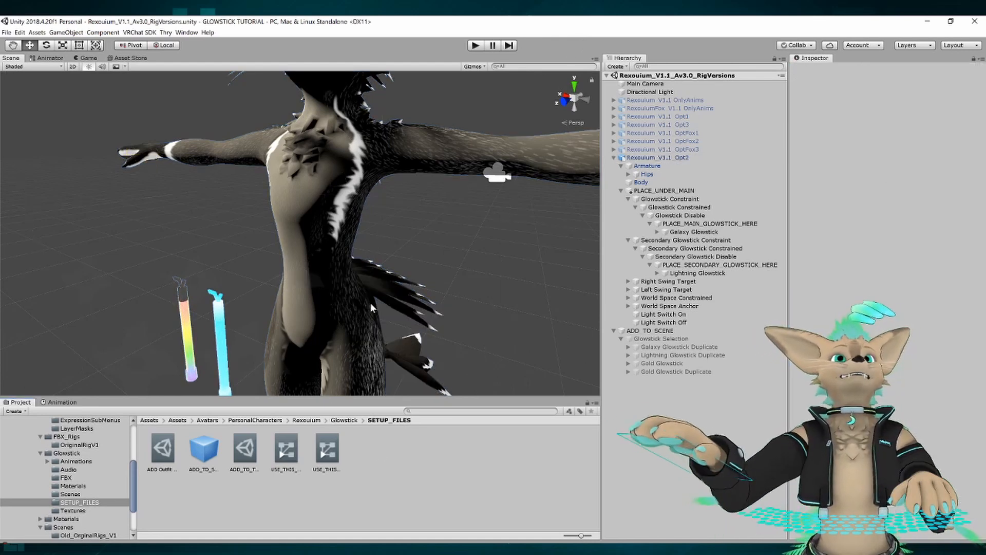
Compare the parameter lists of the USE_THIS_FX_OVERRIDE and USE_THIS_GESTURE_OVERRIDE controllers, ending on the gesture controller's Outfit parameter.
{"action": "double_click", "coordinate": [287, 451]}
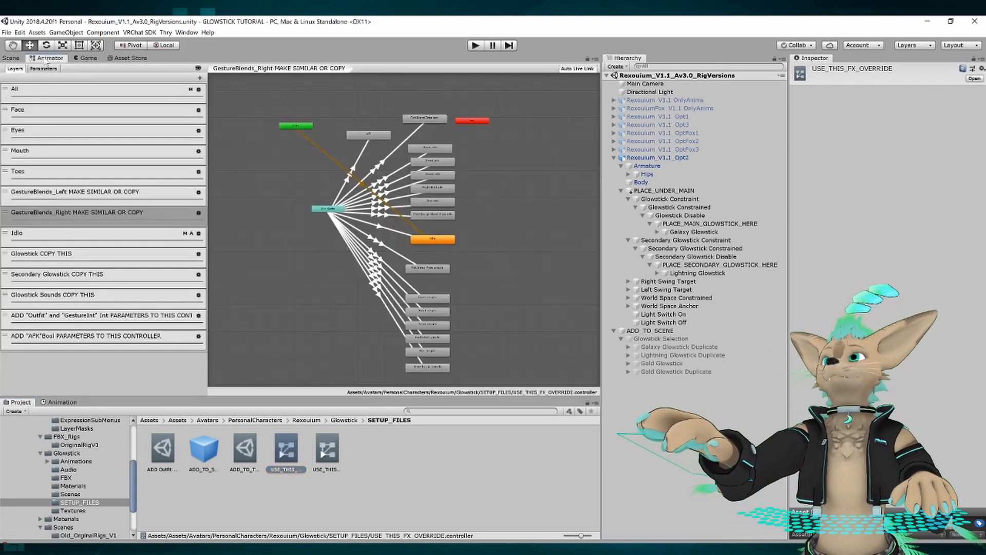
{"action": "left_click", "coordinate": [43, 68]}
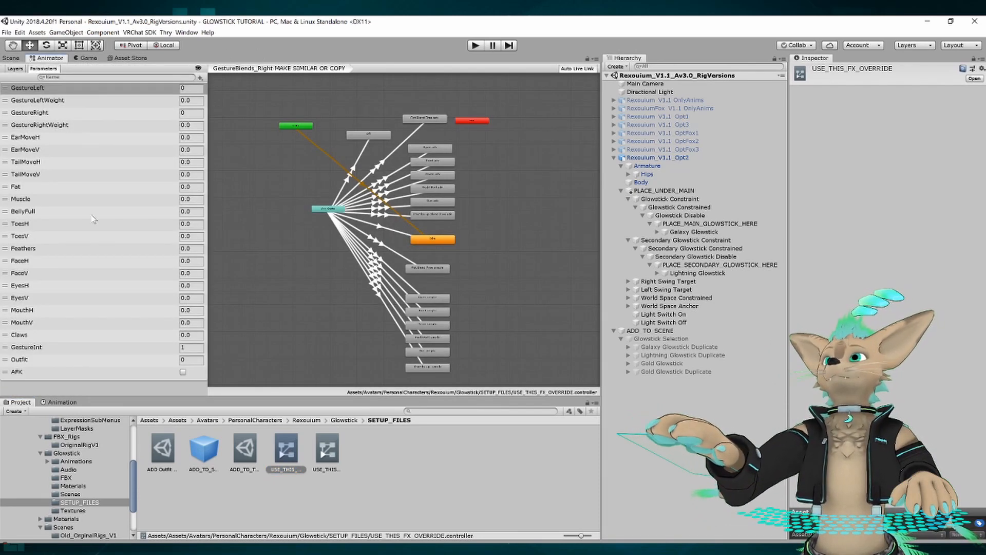
{"action": "left_click", "coordinate": [329, 452]}
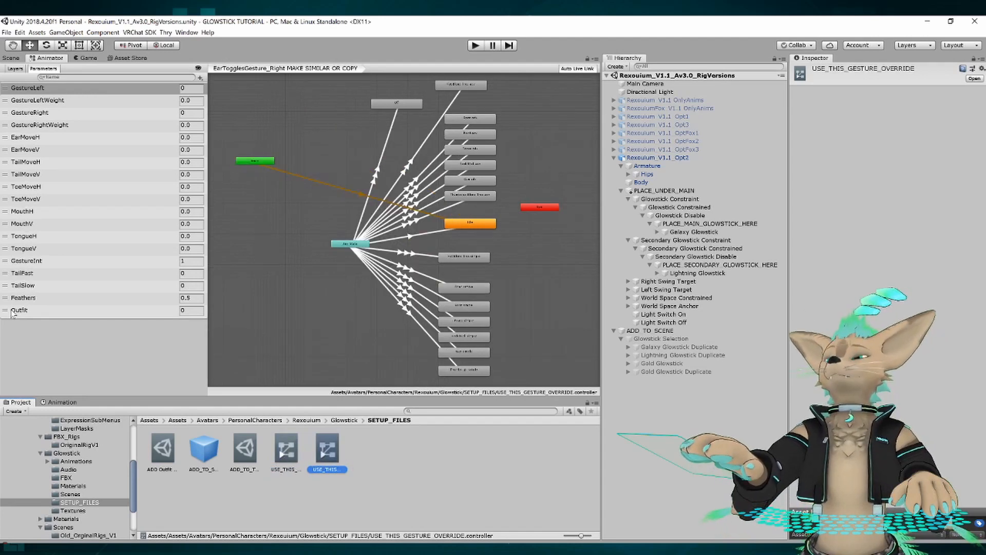
{"action": "left_click", "coordinate": [12, 312]}
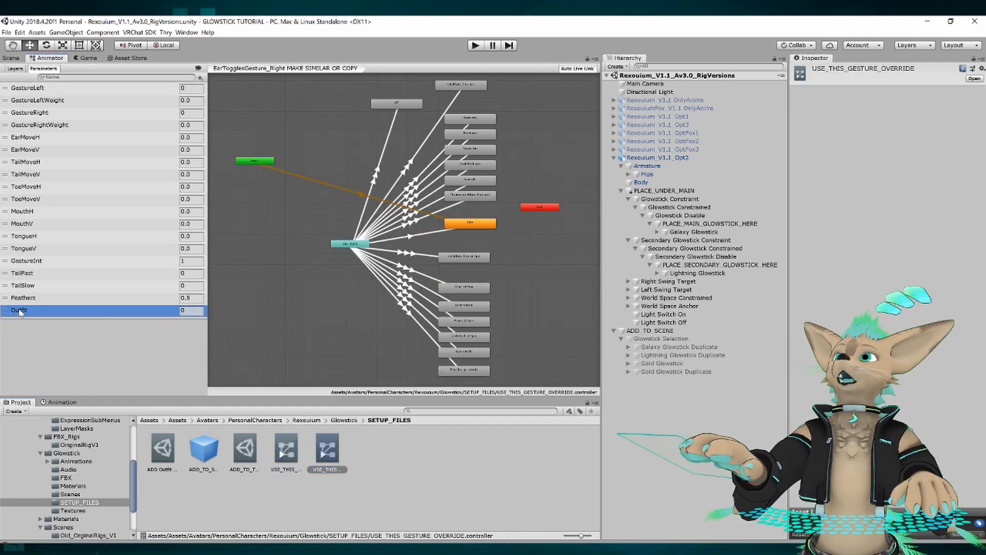
Show the types available for a new gesture controller parameter, then dismiss the list without adding one.
{"action": "left_click", "coordinate": [201, 77]}
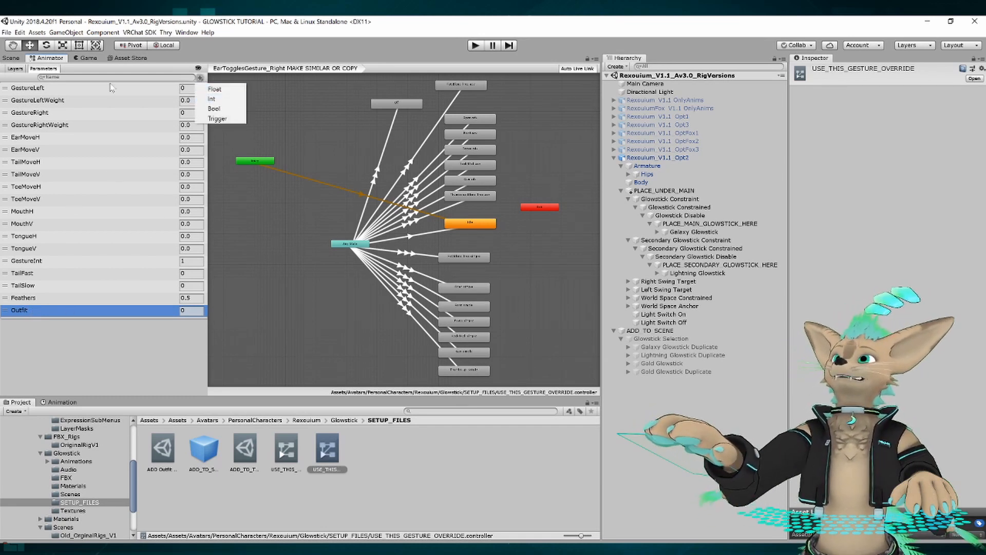
{"action": "left_click", "coordinate": [297, 266]}
{"action": "middle_click_drag", "start_coordinate": [287, 205], "coordinate": [286, 208]}
{"action": "scroll", "coordinate": [288, 220], "scroll_direction": "down", "scroll_amount": 1}
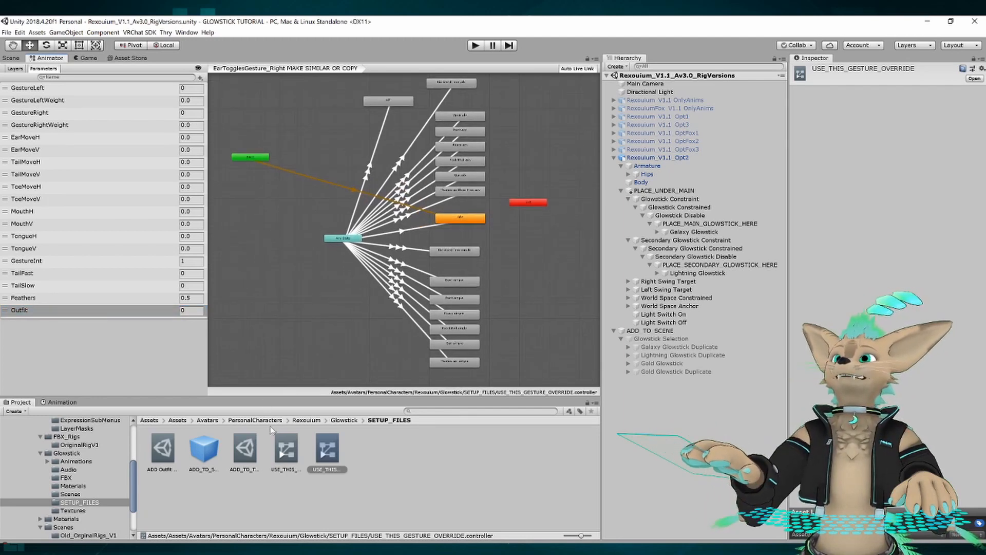
Bring up the USE_THIS_FX_OVERRIDE controller's parameters and point out its AFK parameter.
{"action": "left_click", "coordinate": [285, 450]}
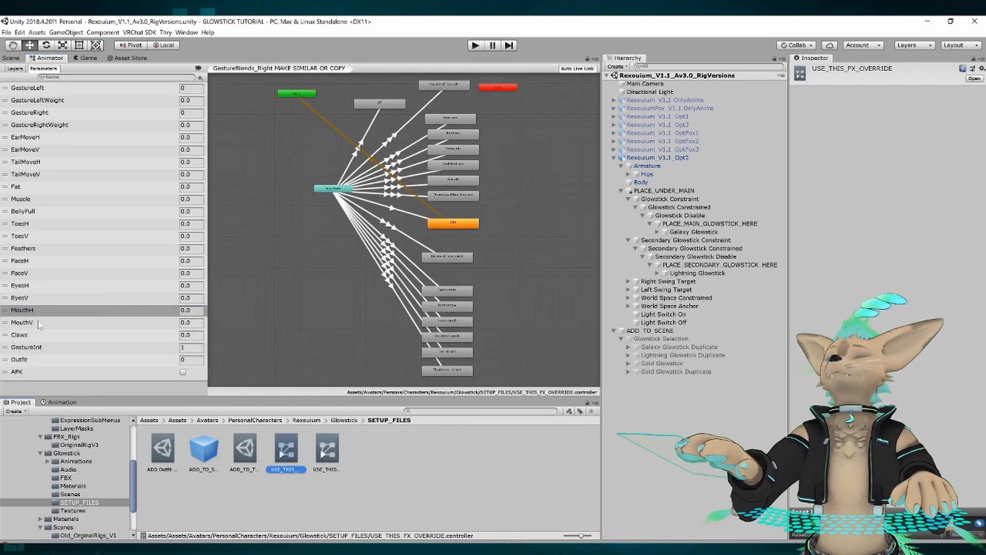
{"action": "left_click", "coordinate": [21, 372]}
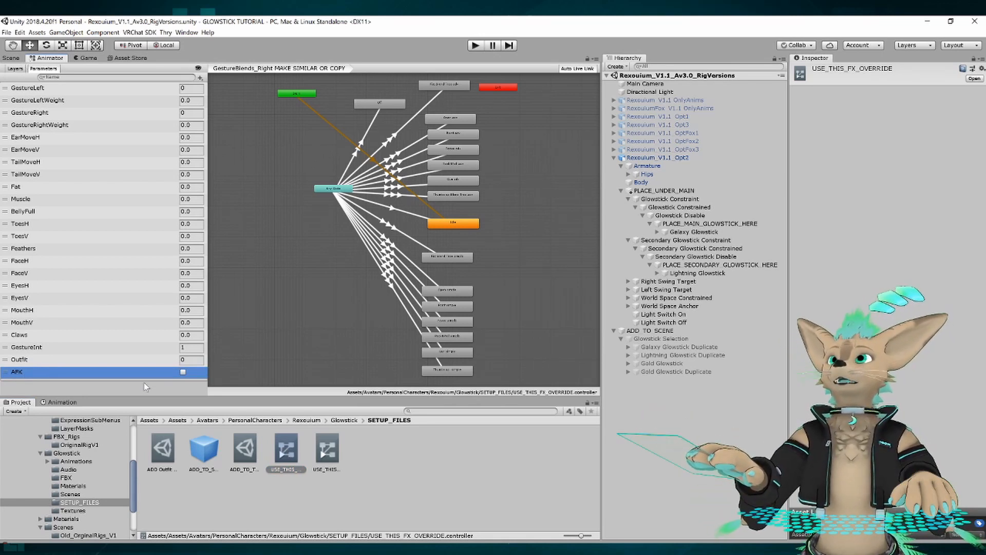
{"action": "left_click", "coordinate": [269, 233]}
{"action": "scroll", "coordinate": [270, 228], "scroll_direction": "down", "scroll_amount": 4}
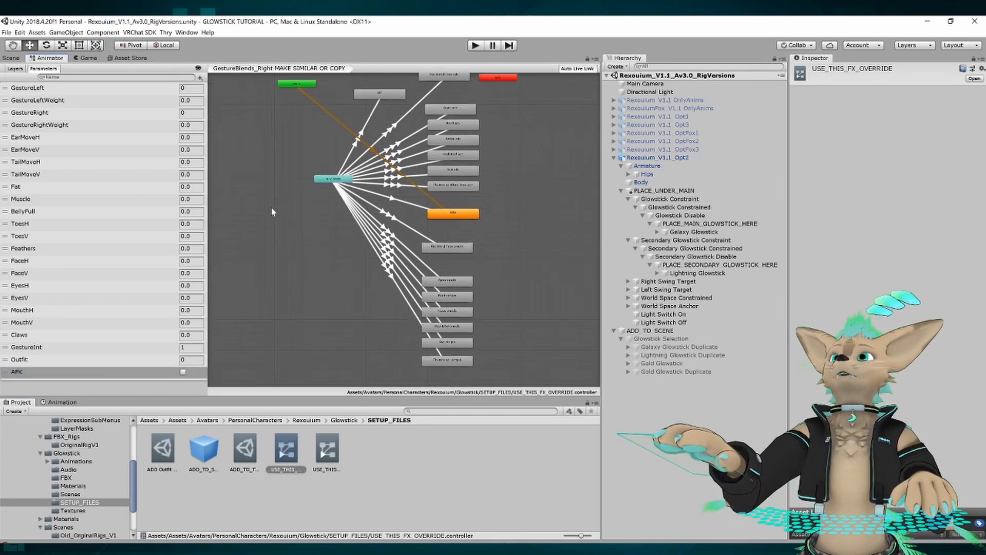
{"action": "scroll", "coordinate": [273, 226], "scroll_direction": "up", "scroll_amount": 3}
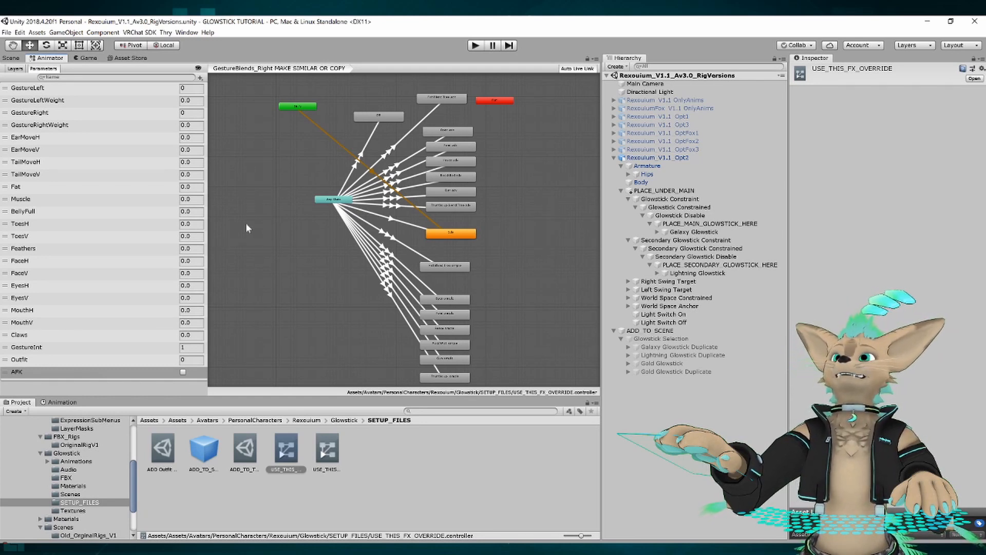
Highlight AFK in the FX controller and show the Bool type for new parameters without adding one.
{"action": "left_click", "coordinate": [27, 374]}
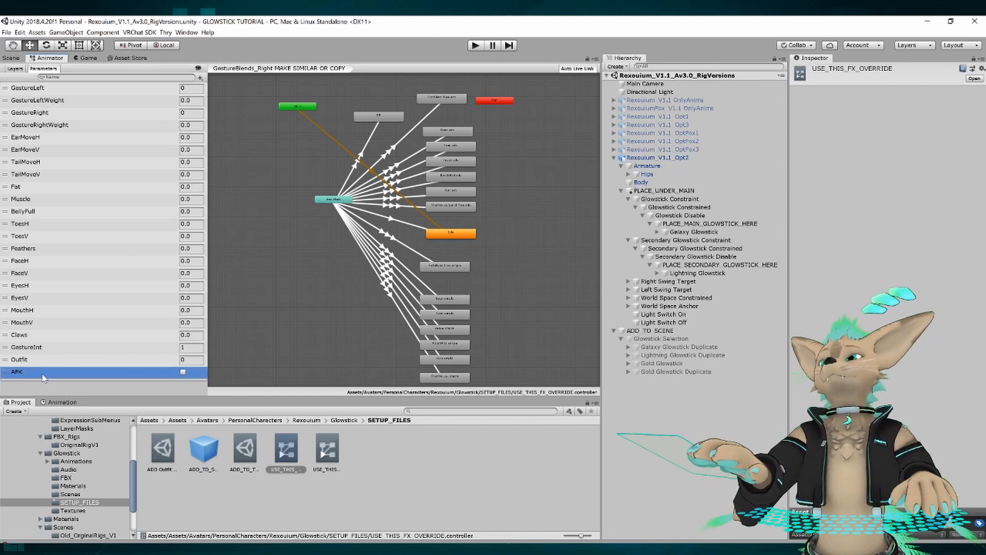
{"action": "key", "text": "Return"}
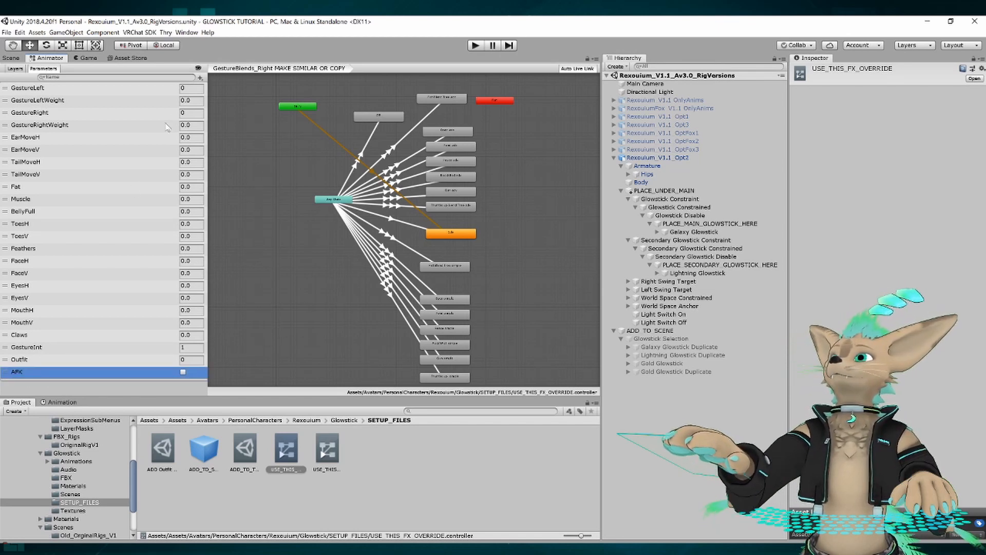
{"action": "left_click", "coordinate": [201, 78]}
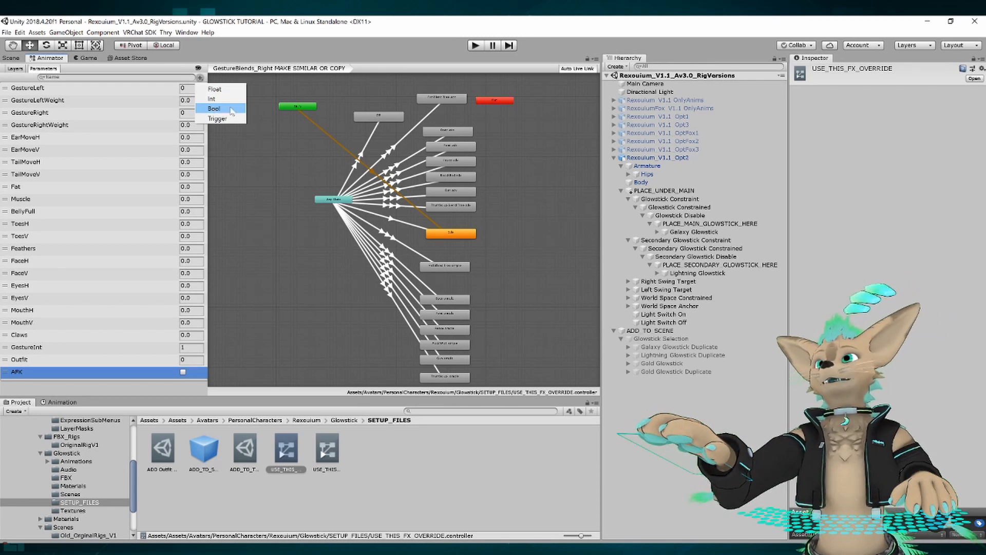
{"action": "left_click", "coordinate": [282, 315]}
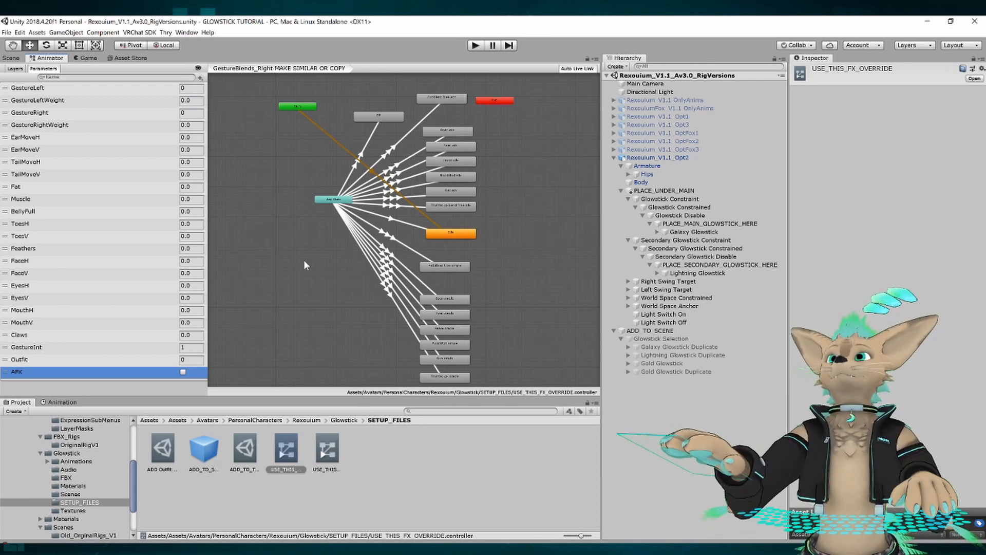
{"action": "middle_click_drag", "start_coordinate": [304, 260], "coordinate": [296, 263]}
Review the layer list of the USE_THIS_GESTURE_OVERRIDE controller down to the glowstick layers.
{"action": "left_click", "coordinate": [328, 459]}
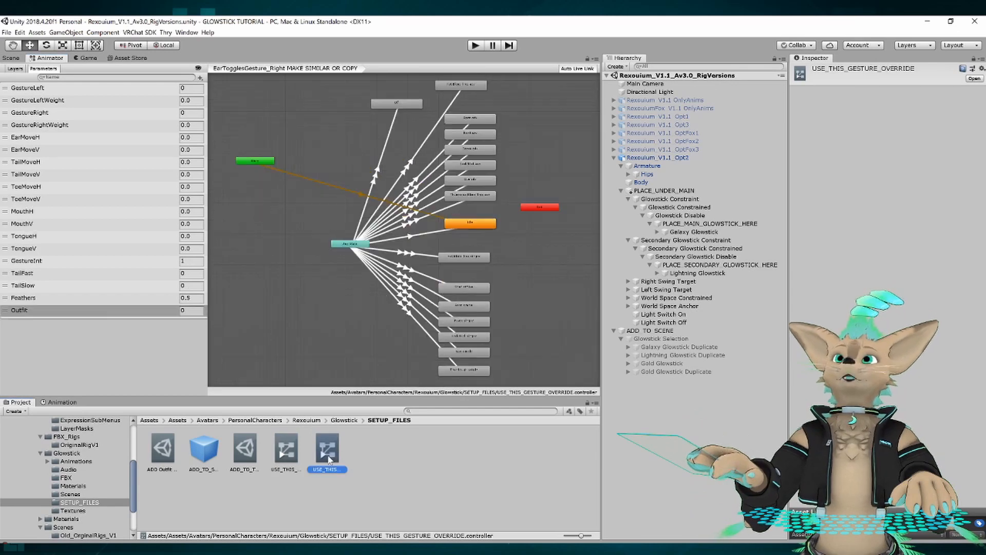
{"action": "left_click", "coordinate": [15, 68]}
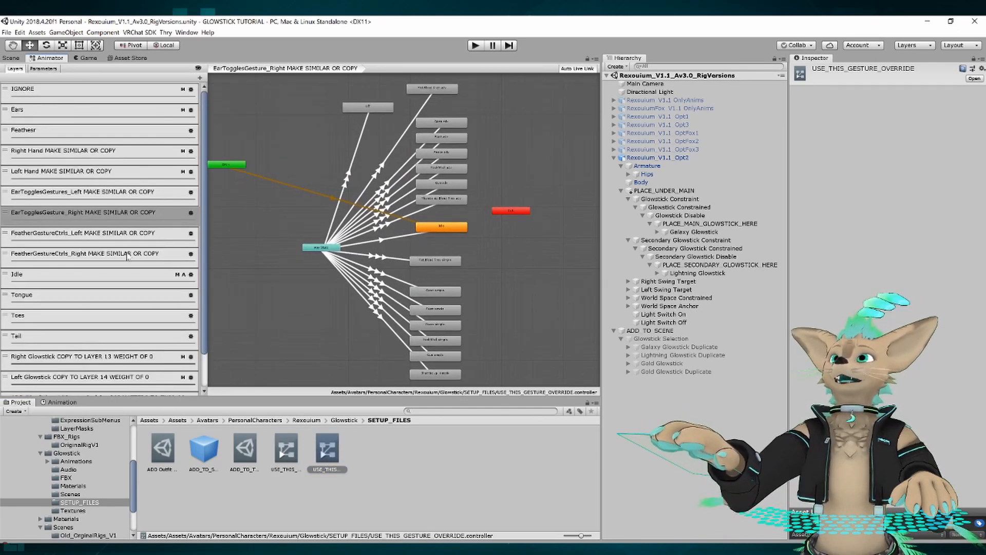
{"action": "scroll", "coordinate": [91, 348], "scroll_direction": "down", "scroll_amount": 2}
{"action": "scroll", "coordinate": [96, 250], "scroll_direction": "up", "scroll_amount": 2}
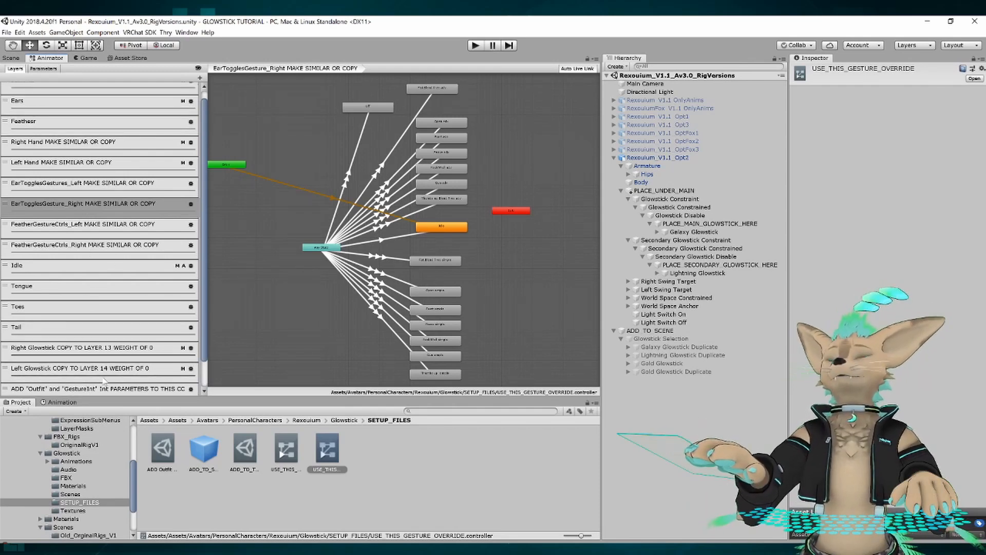
Inspect the conditions on the Right Hand layer's Any State transitions, including those to Fist, Open and Peace.
{"action": "left_click", "coordinate": [50, 150]}
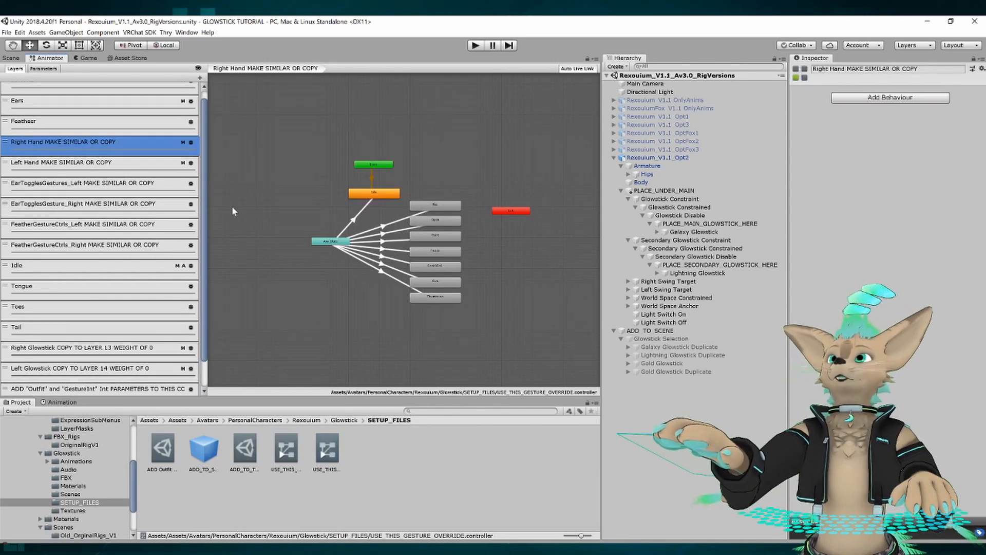
{"action": "left_click", "coordinate": [377, 246]}
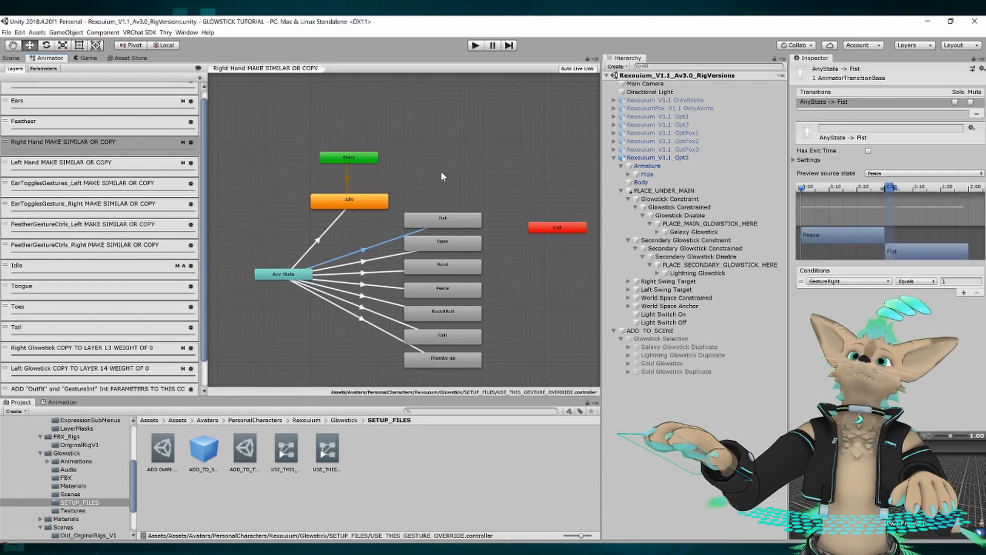
{"action": "left_click", "coordinate": [347, 258]}
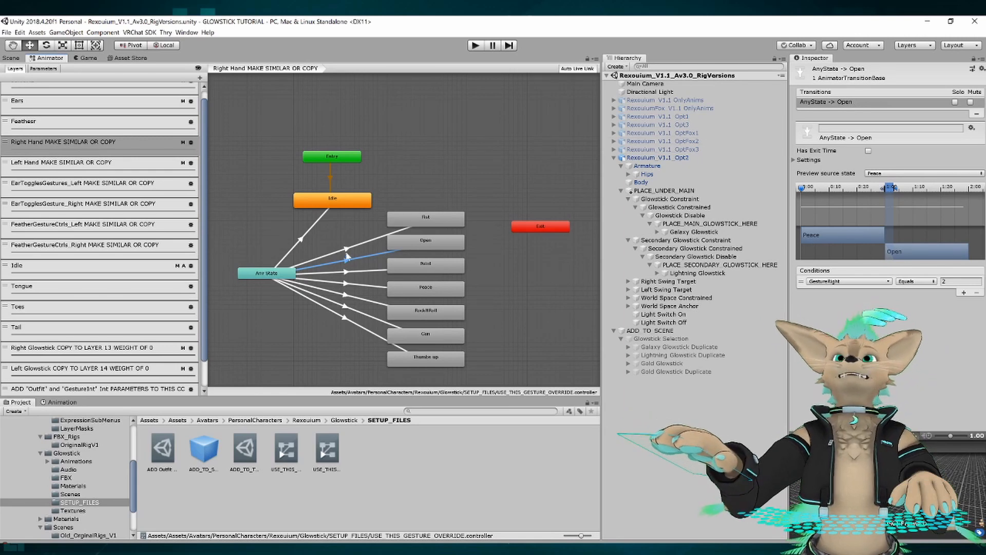
{"action": "middle_click_drag", "start_coordinate": [410, 162], "coordinate": [416, 156]}
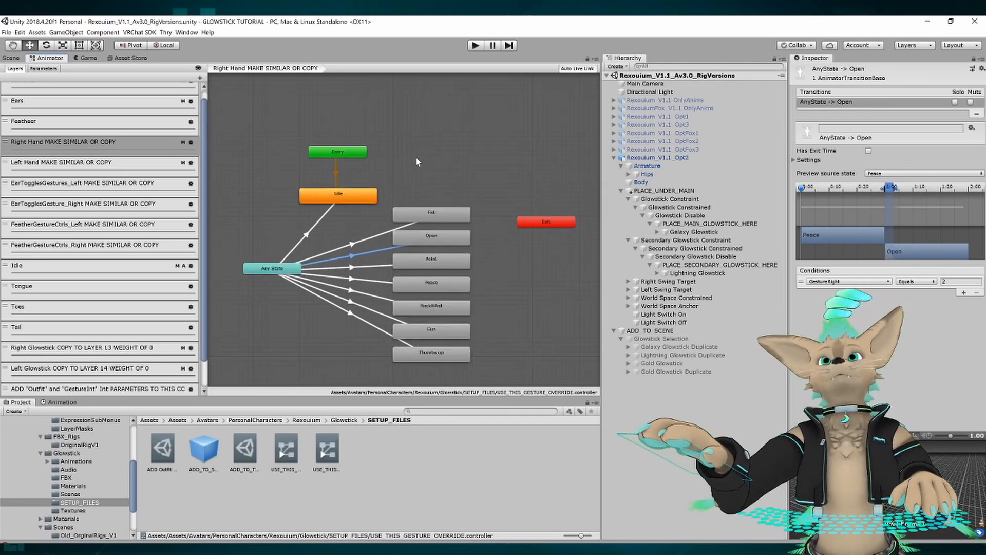
{"action": "left_click", "coordinate": [350, 267]}
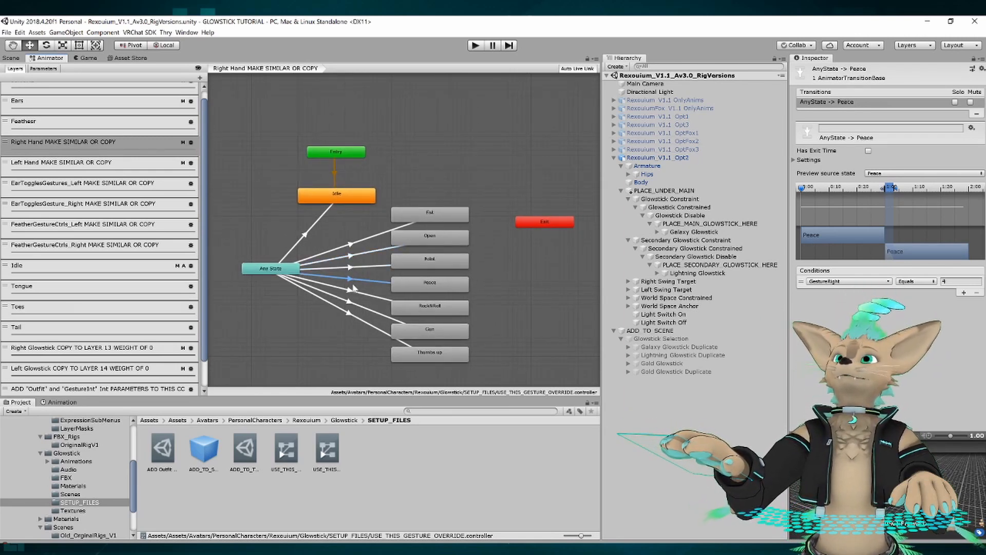
{"action": "left_click", "coordinate": [349, 301]}
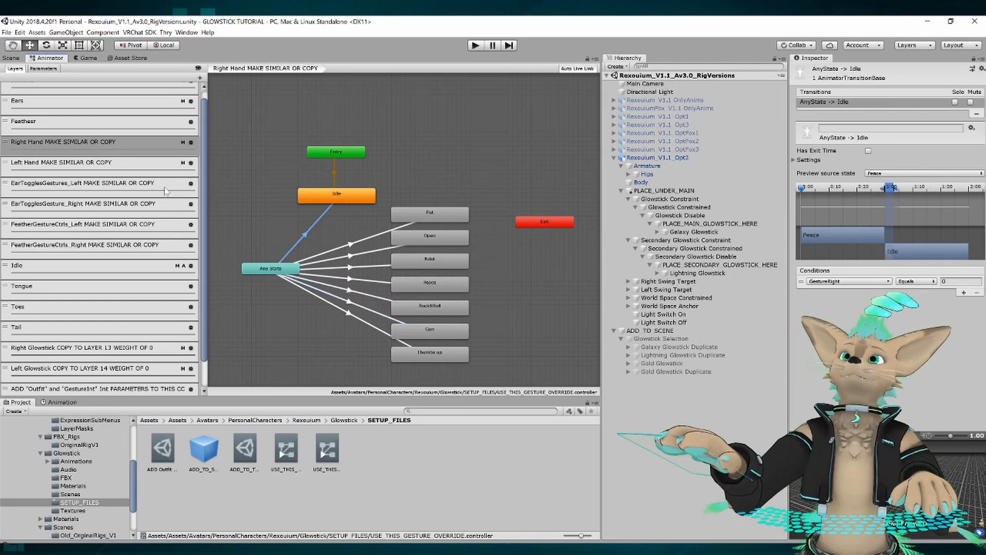
Inspect the EarTogglesGestures_Left layer's Any State transitions to Fist Blend Tree adv, Gun adv and Idle, checking their conditions.
{"action": "left_click", "coordinate": [54, 183]}
{"action": "left_click", "coordinate": [374, 144]}
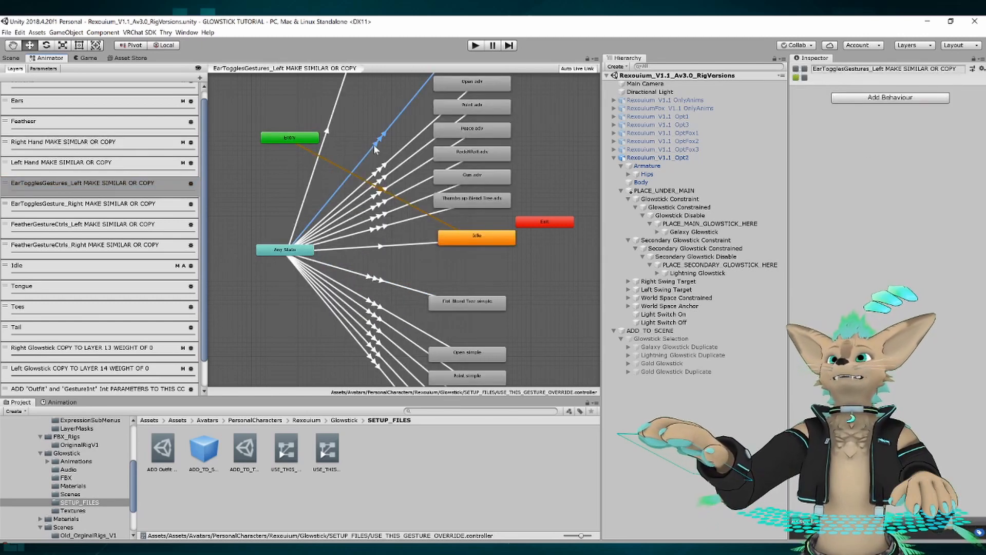
{"action": "middle_click_drag", "start_coordinate": [374, 144], "coordinate": [306, 215]}
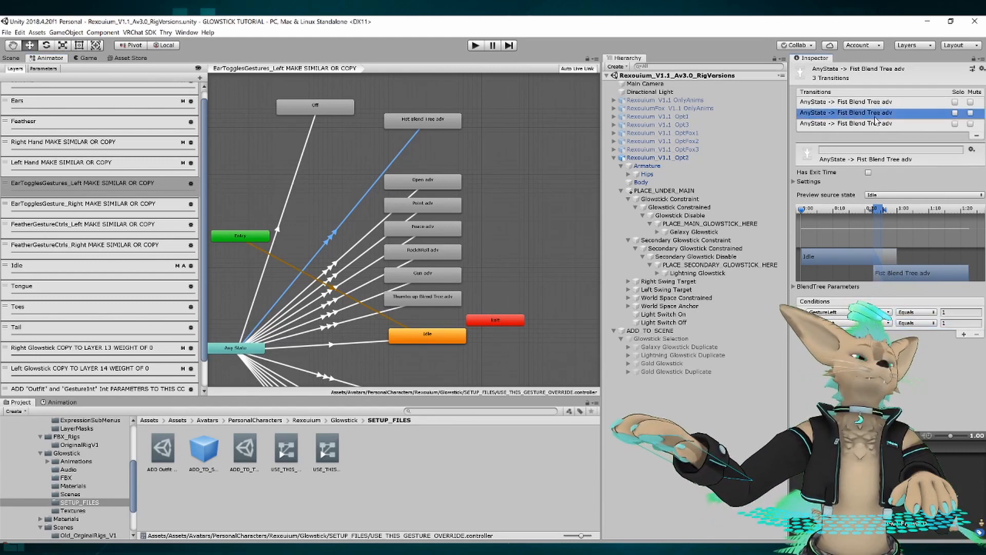
{"action": "left_click", "coordinate": [845, 123]}
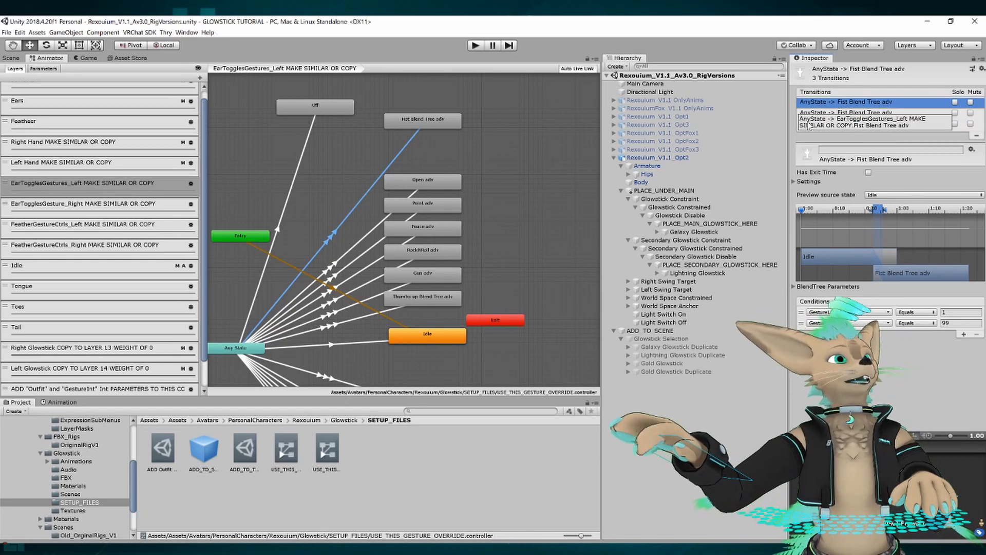
{"action": "left_click", "coordinate": [524, 186]}
{"action": "left_click", "coordinate": [339, 264]}
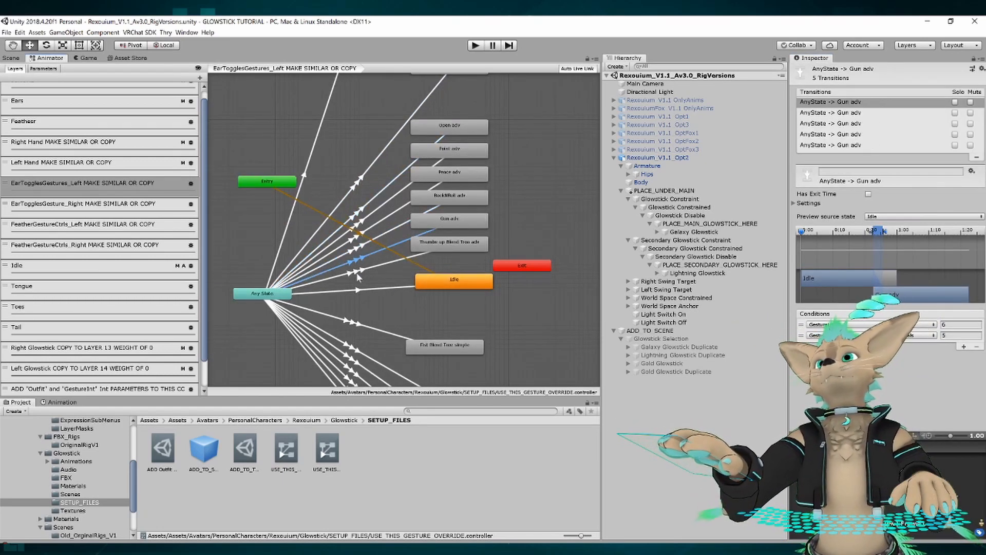
{"action": "left_click", "coordinate": [358, 288]}
{"action": "left_click", "coordinate": [358, 289]}
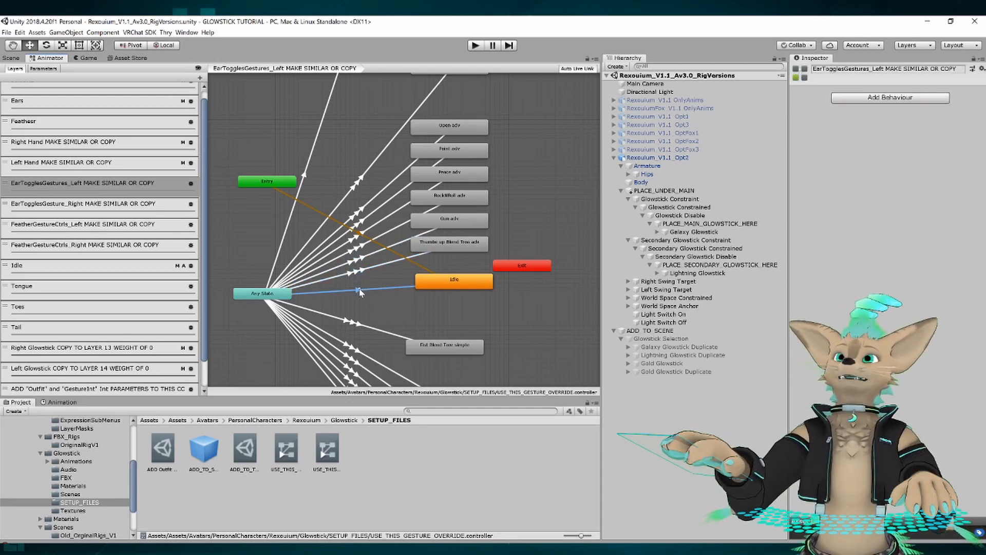
Inspect the EarTogglesGesture_Right layer's Any State transitions to Fist Blend Tree adv and Open adv, stepping through the Open adv entries' conditions.
{"action": "left_click", "coordinate": [98, 206]}
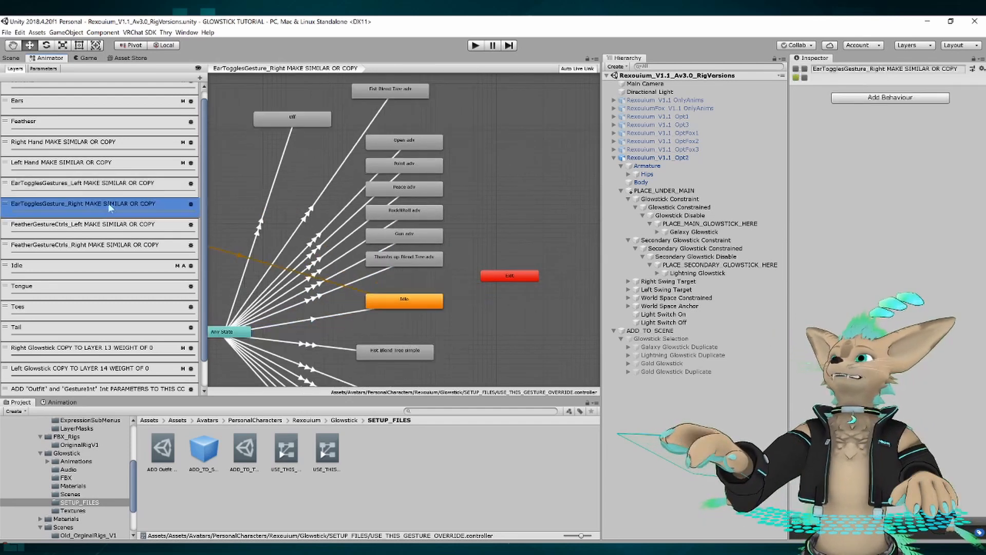
{"action": "left_click", "coordinate": [341, 219]}
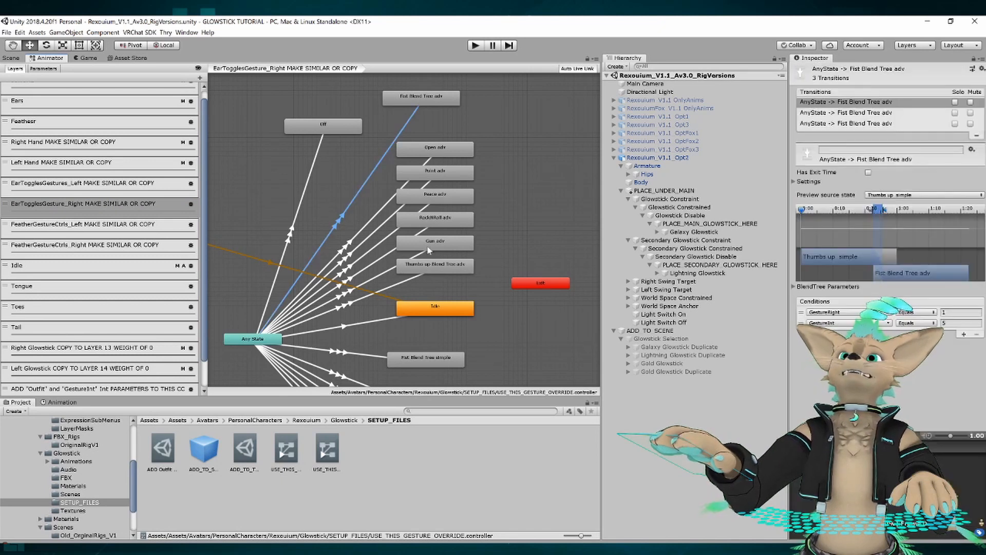
{"action": "left_click", "coordinate": [344, 246]}
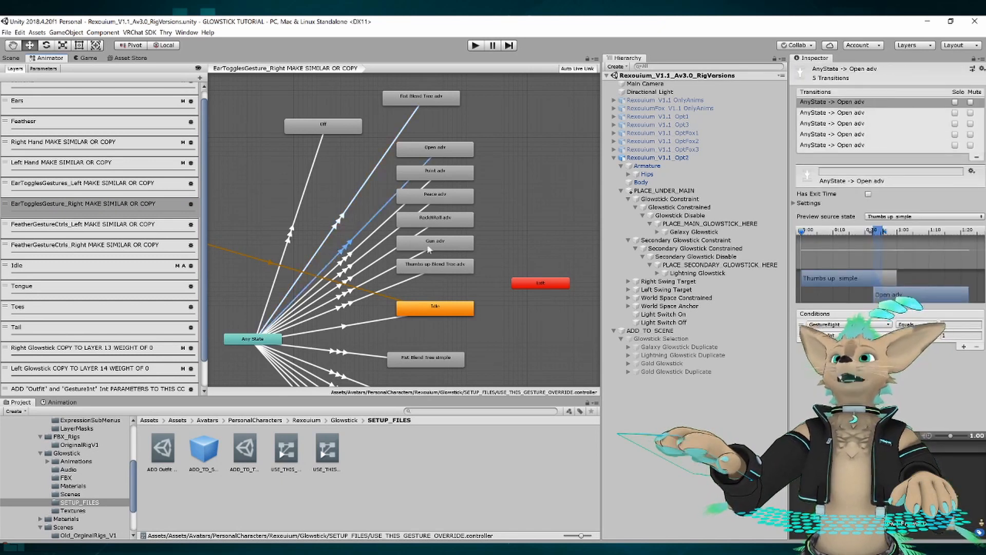
{"action": "left_click", "coordinate": [832, 113]}
{"action": "left_click", "coordinate": [839, 124]}
{"action": "left_click", "coordinate": [836, 134]}
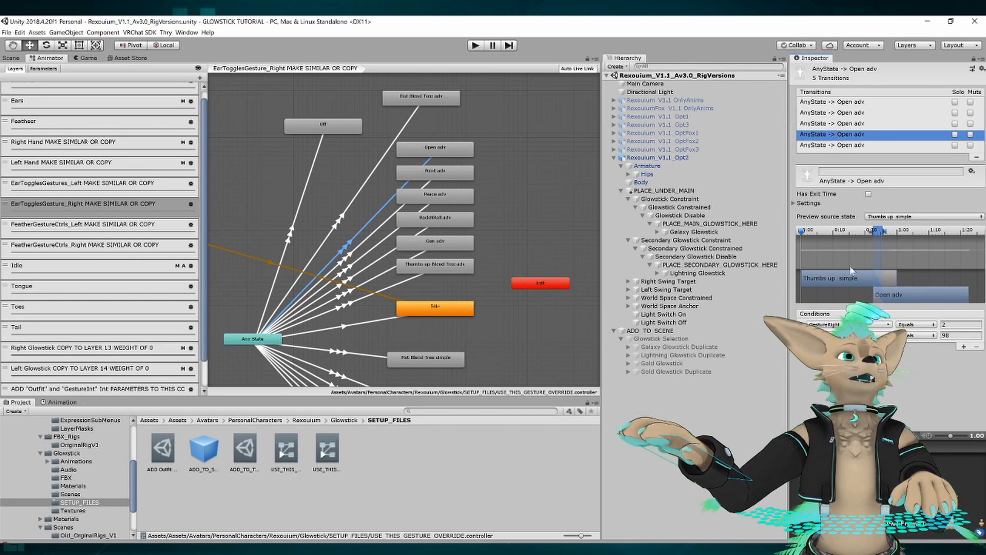
{"action": "left_click", "coordinate": [802, 335]}
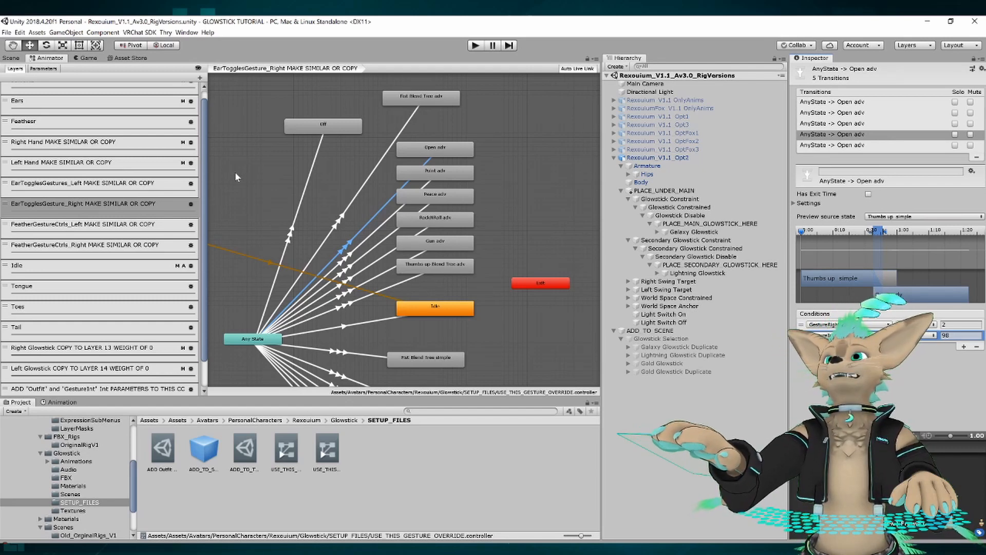
Examine the EarTogglesGestures_Left state graph and the conditions on its Any State transitions to Fist Blend Tree adv, Point adv and Peace adv.
{"action": "scroll", "coordinate": [257, 154], "scroll_direction": "down", "scroll_amount": 2}
{"action": "left_click", "coordinate": [110, 193]}
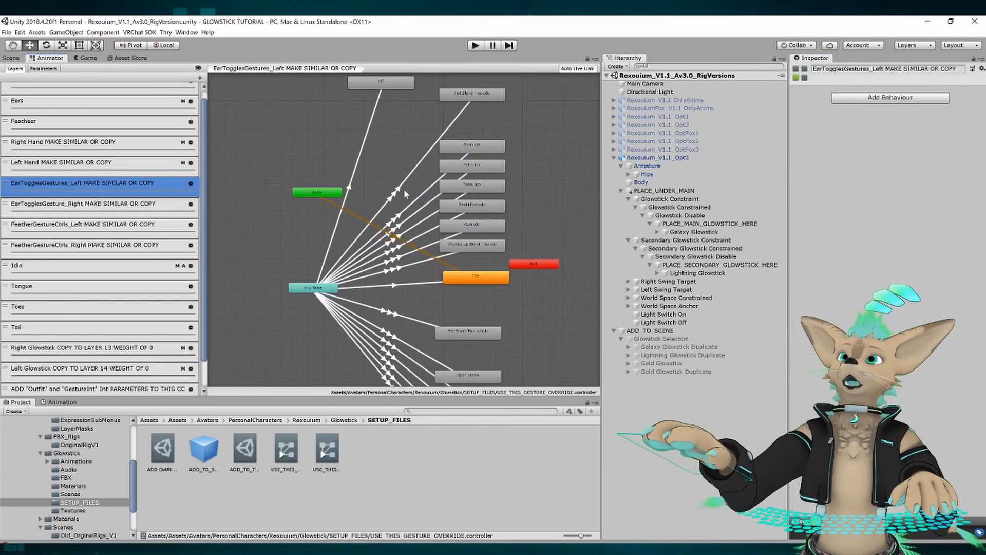
{"action": "middle_click_drag", "start_coordinate": [295, 141], "coordinate": [262, 149]}
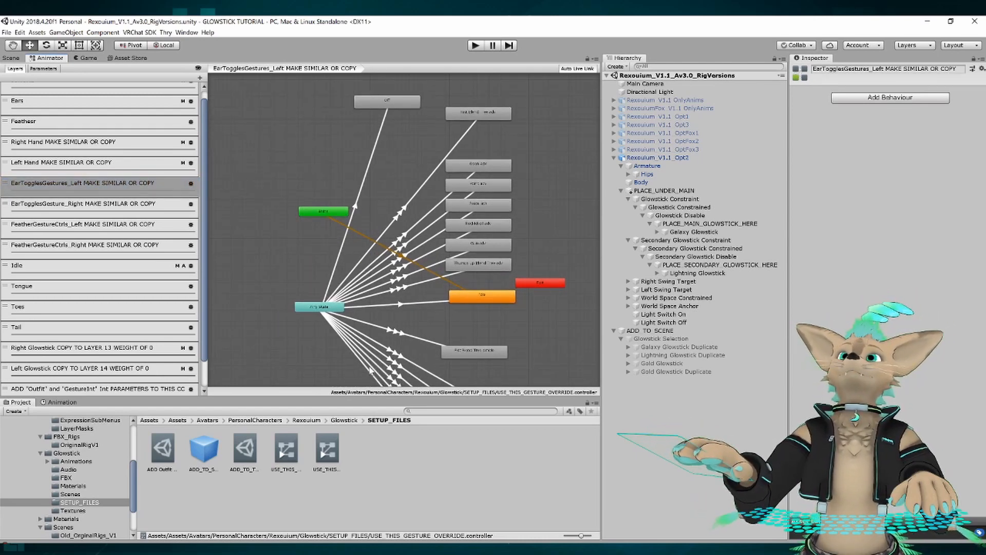
{"action": "scroll", "coordinate": [275, 131], "scroll_direction": "down", "scroll_amount": 3}
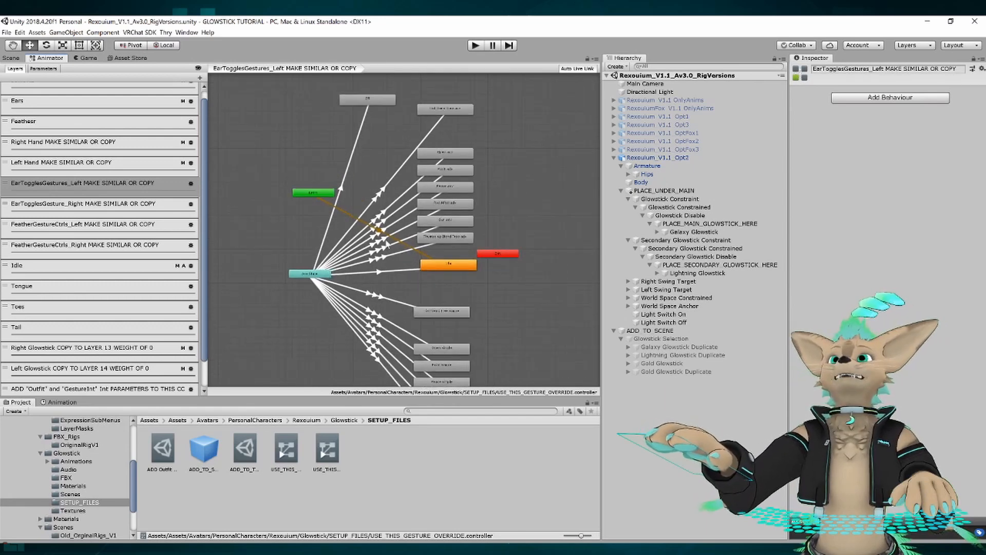
{"action": "mouse_move", "coordinate": [499, 207]}
{"action": "middle_mouse_down"}
{"action": "mouse_move", "coordinate": [460, 257]}
{"action": "mouse_move", "coordinate": [516, 223]}
{"action": "mouse_move", "coordinate": [498, 193]}
{"action": "mouse_move", "coordinate": [481, 210]}
{"action": "middle_mouse_up"}
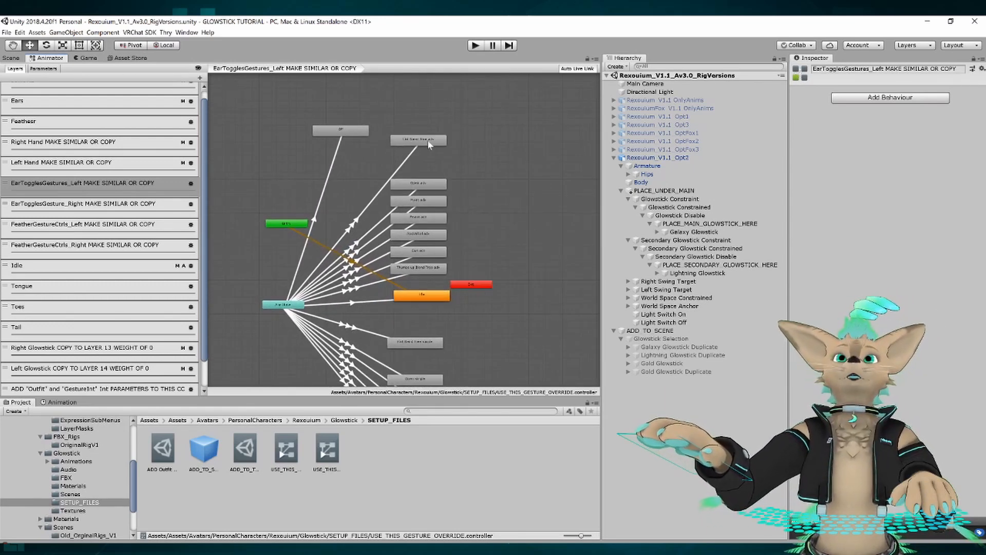
{"action": "left_click", "coordinate": [157, 183]}
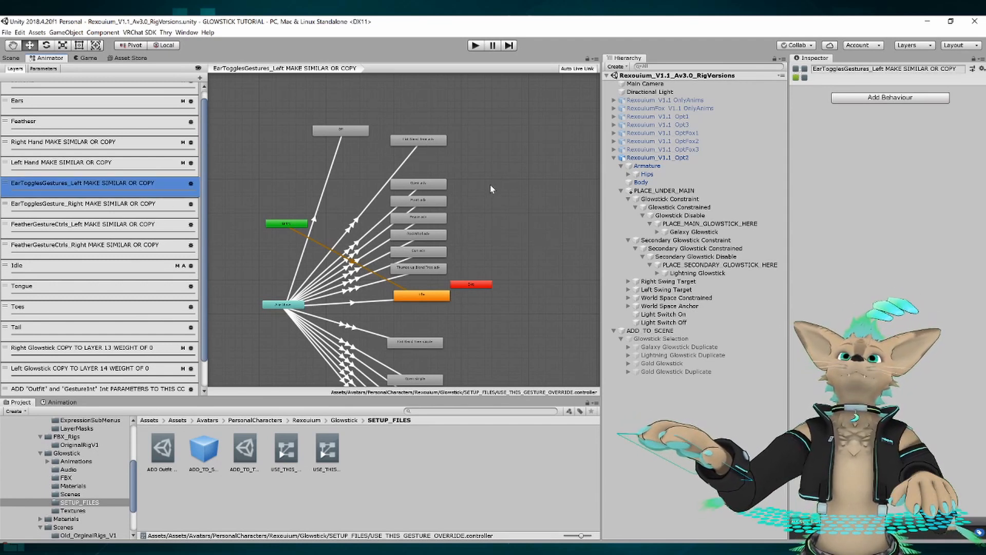
{"action": "left_click", "coordinate": [352, 230]}
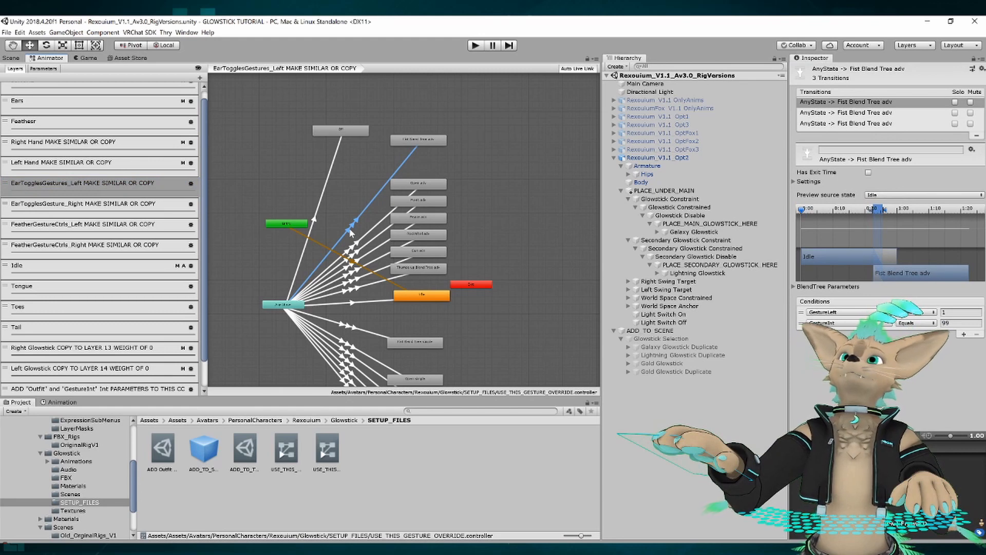
{"action": "left_click", "coordinate": [360, 253]}
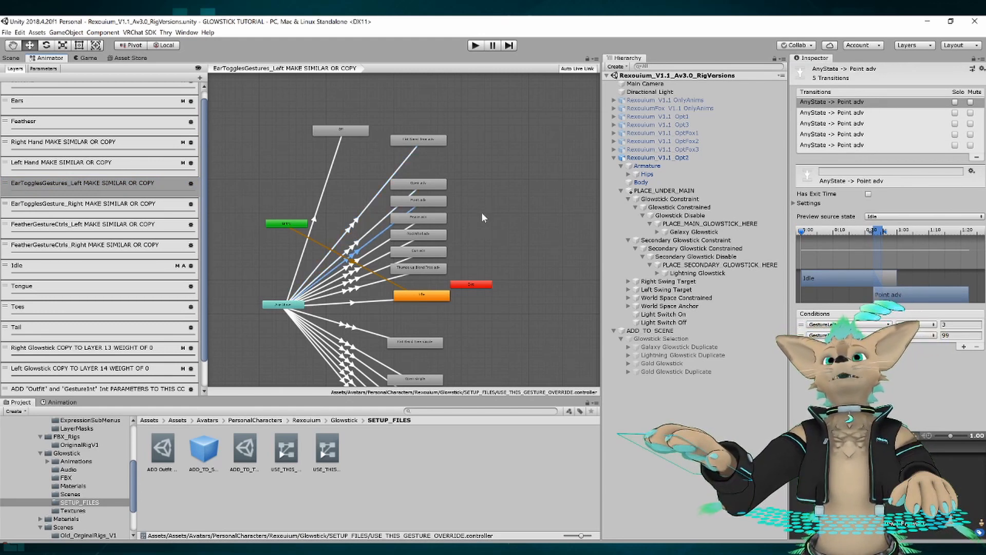
{"action": "left_click", "coordinate": [352, 233]}
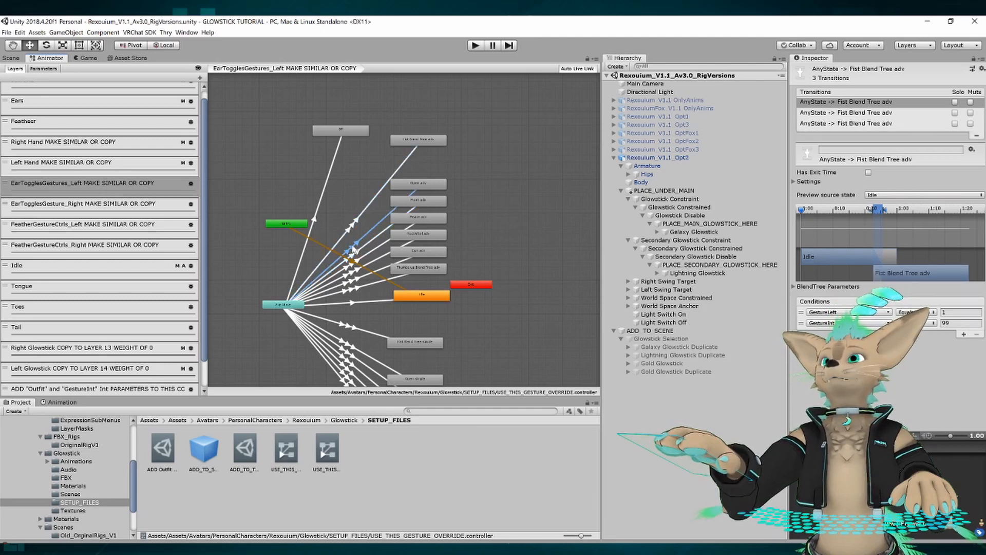
{"action": "left_click", "coordinate": [353, 249]}
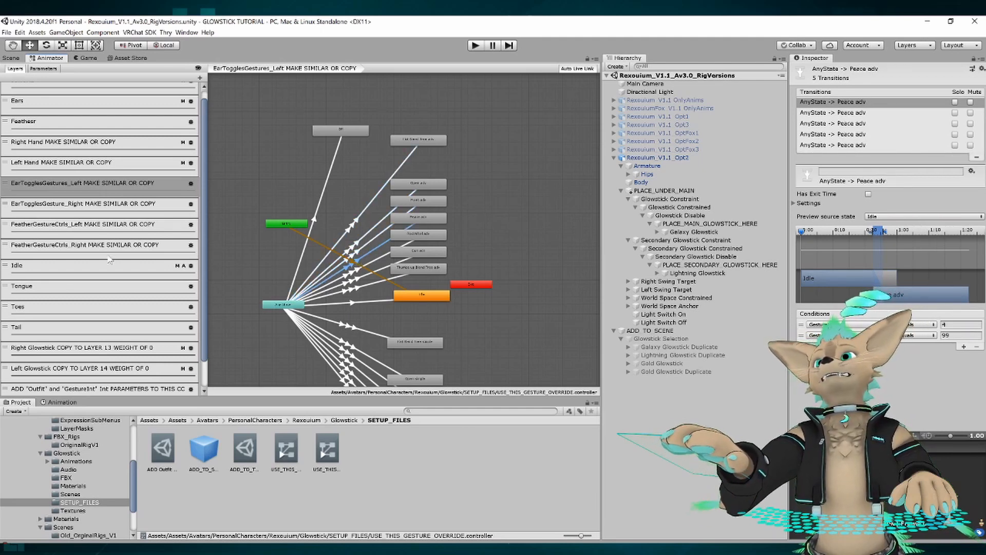
Go through the EarTogglesGestures_Left layer's remaining advanced gesture transitions from Any State, including Gun adv, checking each one's conditions.
{"action": "middle_click_drag", "start_coordinate": [511, 225], "coordinate": [533, 137]}
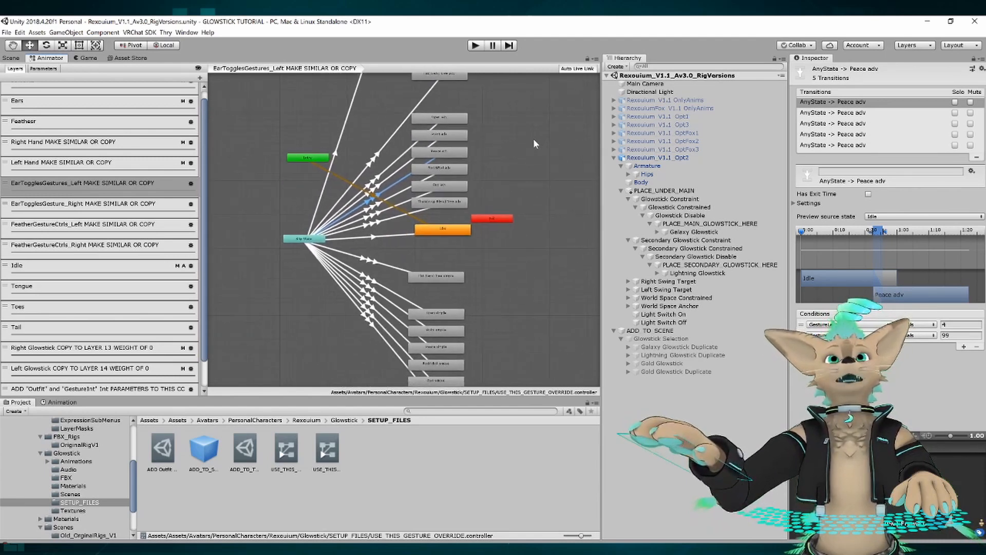
{"action": "left_click", "coordinate": [371, 159]}
{"action": "left_click", "coordinate": [373, 177]}
{"action": "left_click", "coordinate": [362, 196]}
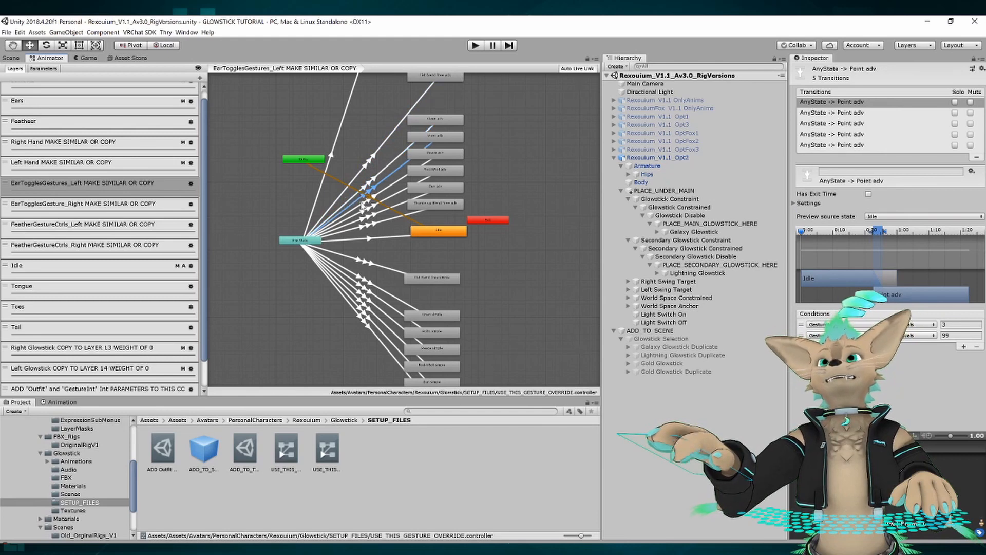
{"action": "left_click", "coordinate": [362, 203]}
{"action": "left_click", "coordinate": [362, 211]}
{"action": "left_click", "coordinate": [362, 219]}
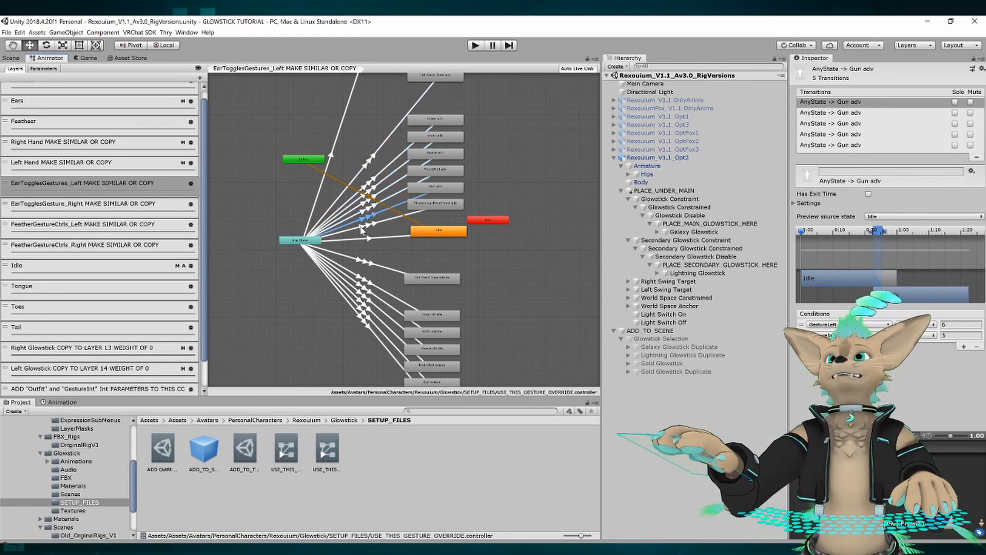
{"action": "left_click", "coordinate": [360, 227]}
{"action": "left_click", "coordinate": [540, 166]}
{"action": "middle_click_drag", "start_coordinate": [483, 96], "coordinate": [452, 140]}
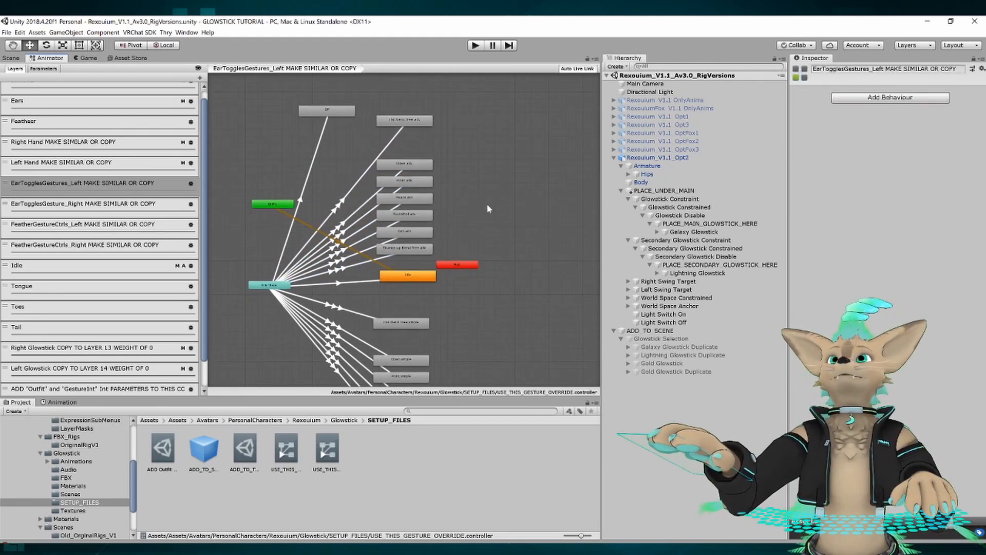
{"action": "middle_click_drag", "start_coordinate": [487, 208], "coordinate": [507, 163]}
Compare the state graphs of the Right Hand, Left Hand and EarTogglesGestures_Left layers marked MAKE SIMILAR OR COPY.
{"action": "left_click", "coordinate": [60, 148]}
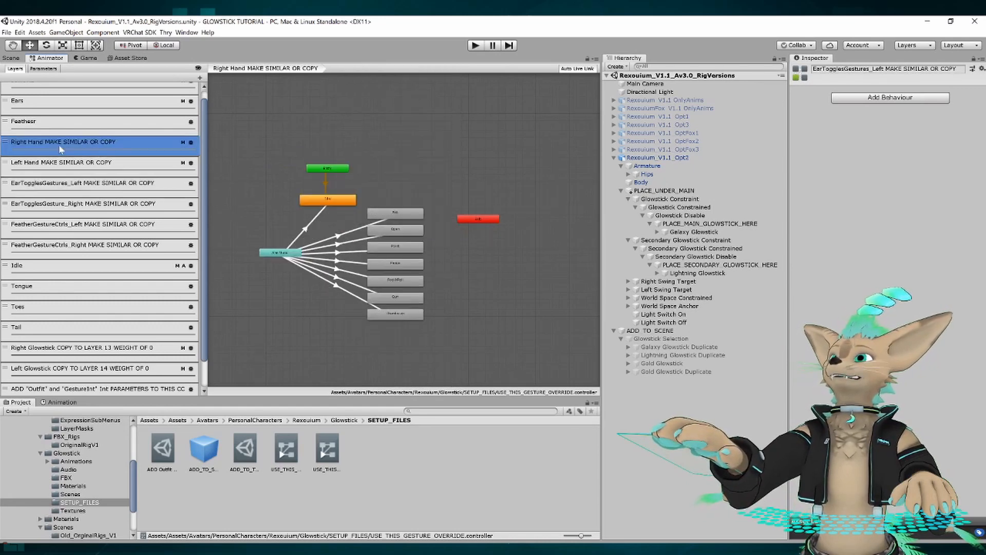
{"action": "left_click", "coordinate": [77, 164]}
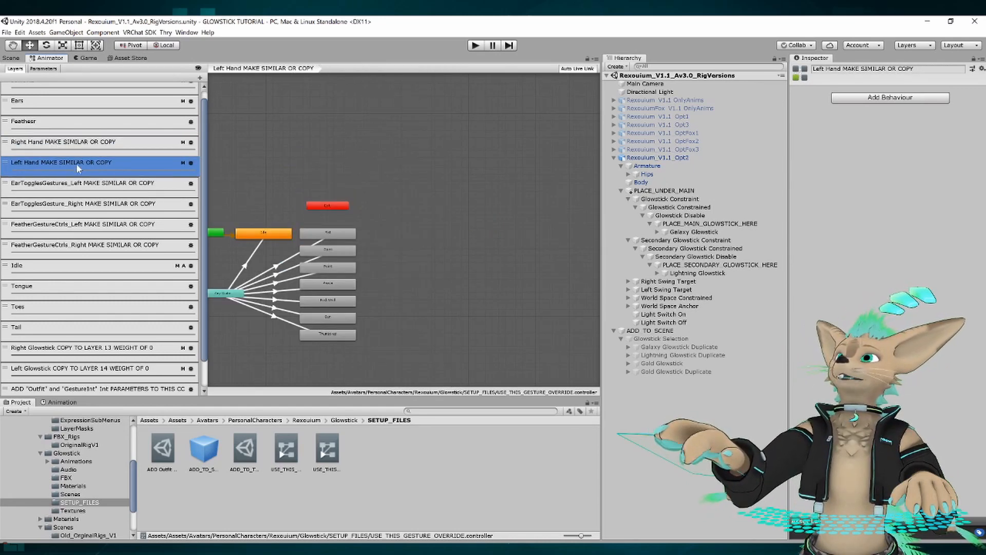
{"action": "left_click", "coordinate": [104, 188]}
Point out the layers noting the "Outfit" and "GestureInt" Int parameters and the "AFK" Bool parameter to add to the controller.
{"action": "scroll", "coordinate": [113, 206], "scroll_direction": "down", "scroll_amount": 2}
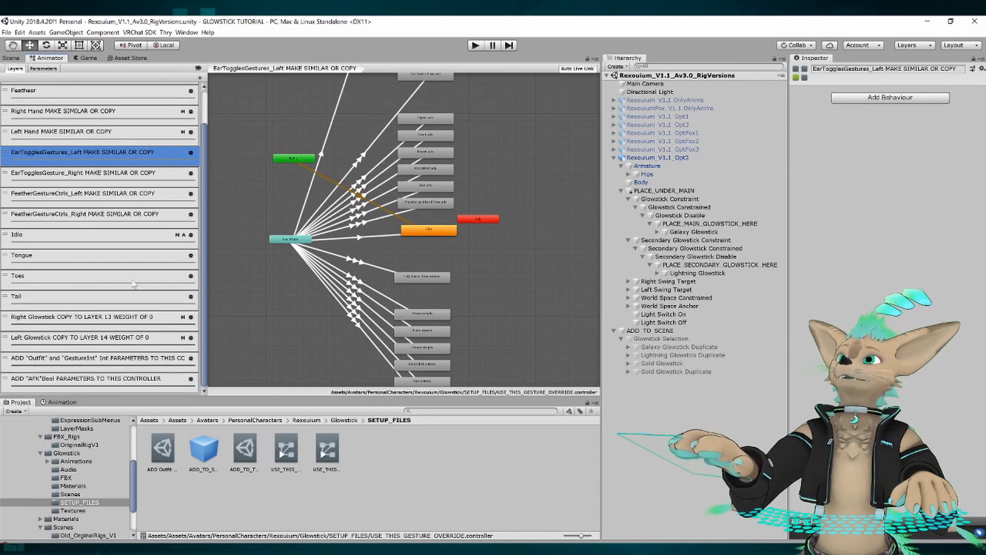
{"action": "left_click", "coordinate": [95, 362]}
{"action": "left_click", "coordinate": [85, 379]}
{"action": "left_click", "coordinate": [77, 359]}
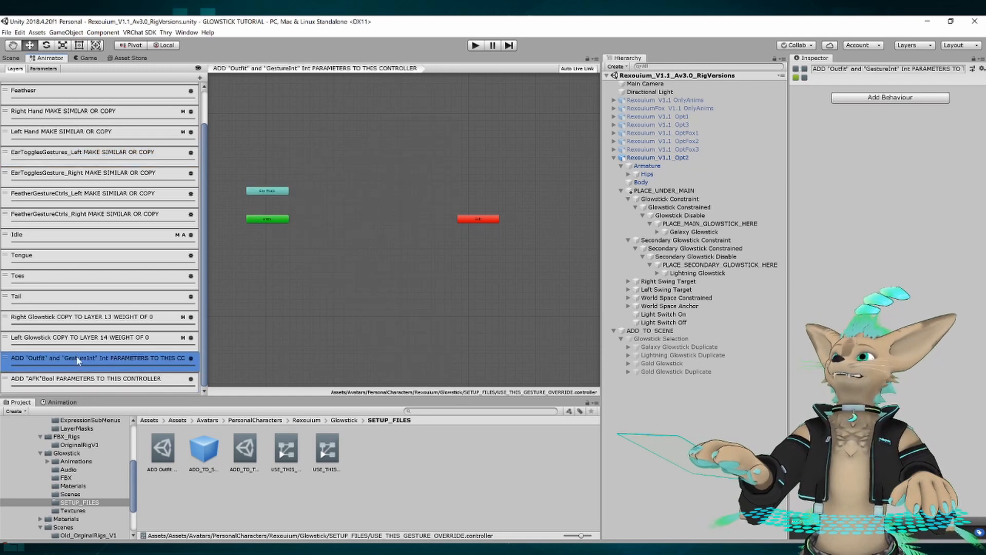
{"action": "left_click", "coordinate": [75, 381]}
{"action": "left_click", "coordinate": [77, 356]}
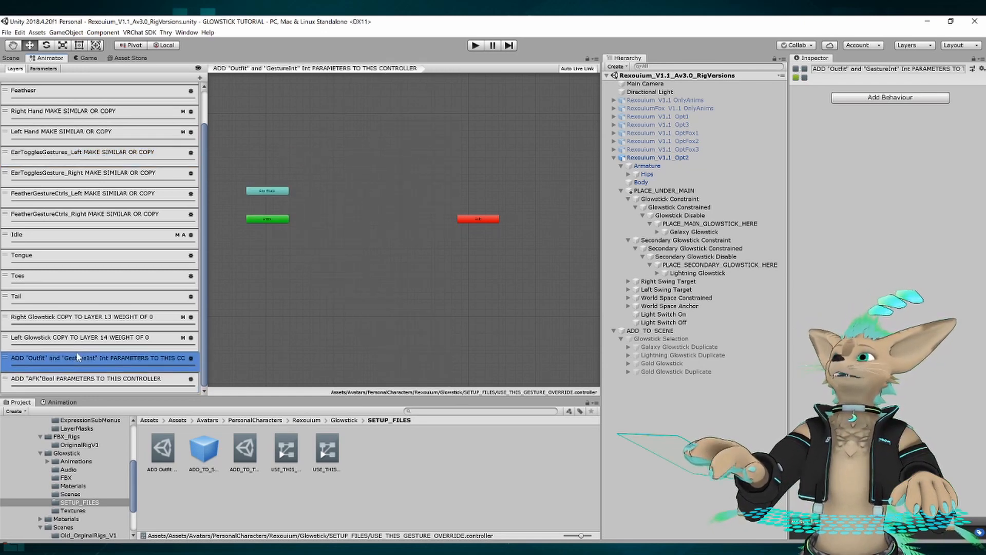
Review the Right Glowstick and Left Glowstick layers to copy to layers 13 and 14 with weight 0, ending on Right Glowstick's state graph.
{"action": "left_click", "coordinate": [66, 319]}
{"action": "left_click", "coordinate": [52, 340]}
{"action": "left_click", "coordinate": [54, 319]}
{"action": "left_click", "coordinate": [51, 340]}
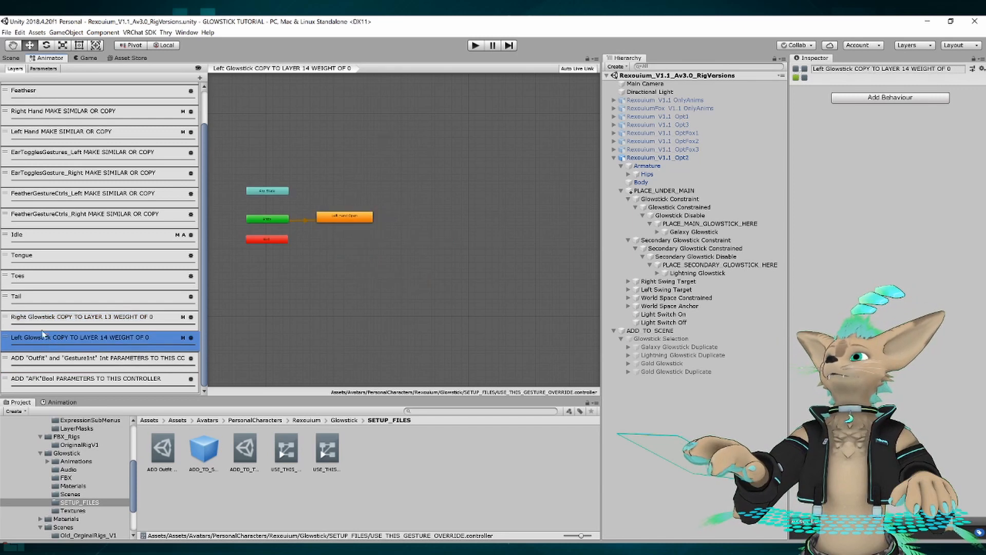
{"action": "left_click", "coordinate": [52, 318]}
{"action": "left_click", "coordinate": [52, 339]}
{"action": "left_click", "coordinate": [51, 318]}
{"action": "middle_click_drag", "start_coordinate": [309, 286], "coordinate": [317, 266]}
{"action": "scroll", "coordinate": [326, 255], "scroll_direction": "up", "scroll_amount": 2}
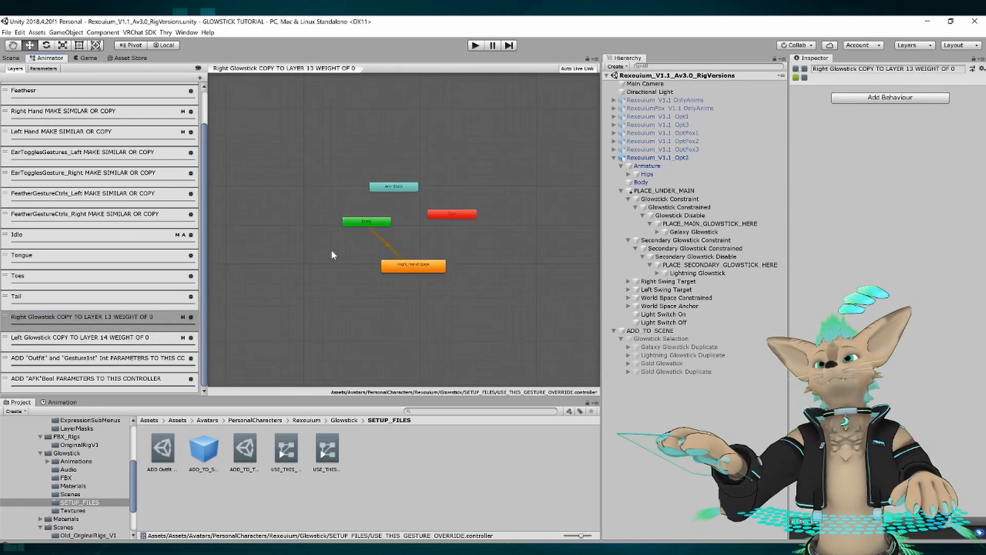
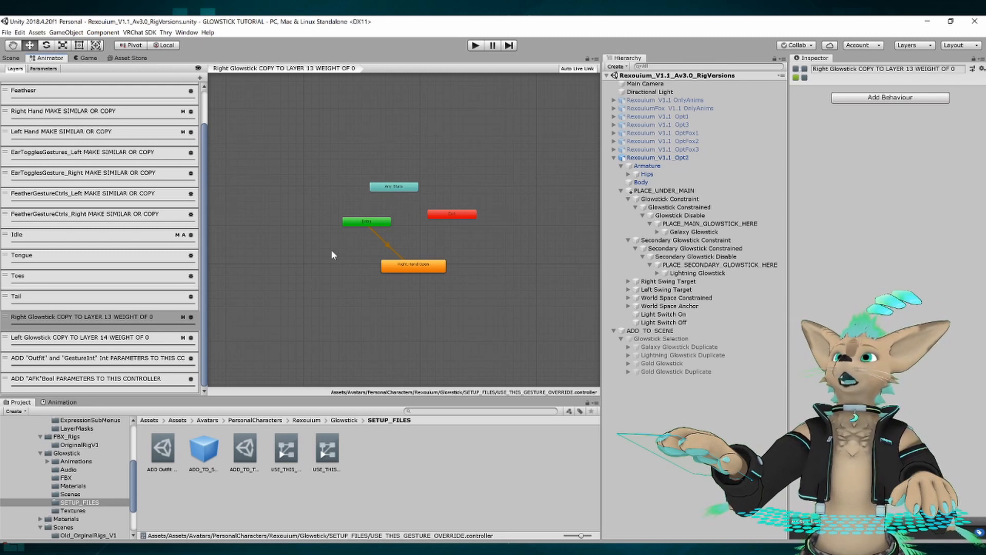
Go through the gesture override controller's layers in order from IGNORE to EarTogglesGestures_Left, viewing each state graph.
{"action": "left_click", "coordinate": [153, 316]}
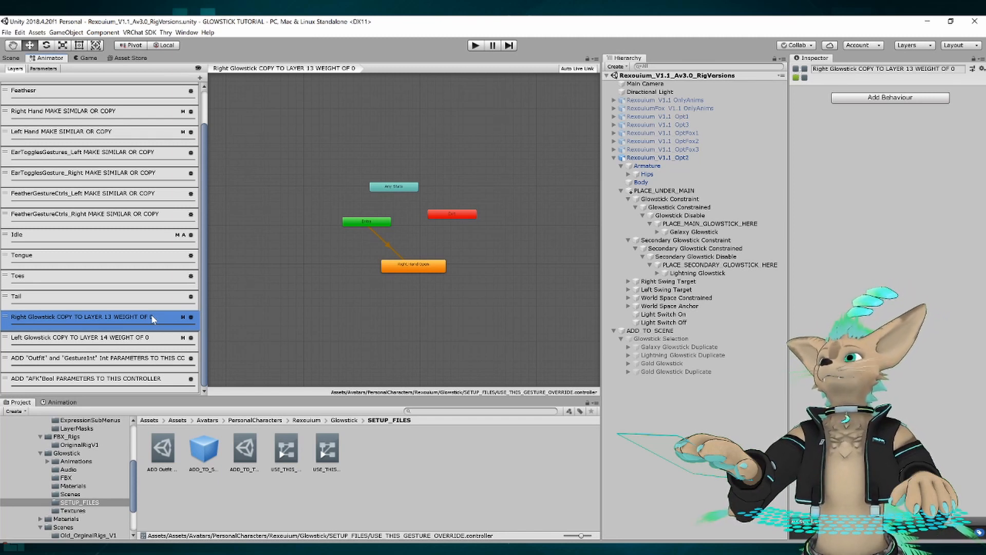
{"action": "scroll", "coordinate": [151, 315], "scroll_direction": "up", "scroll_amount": 2}
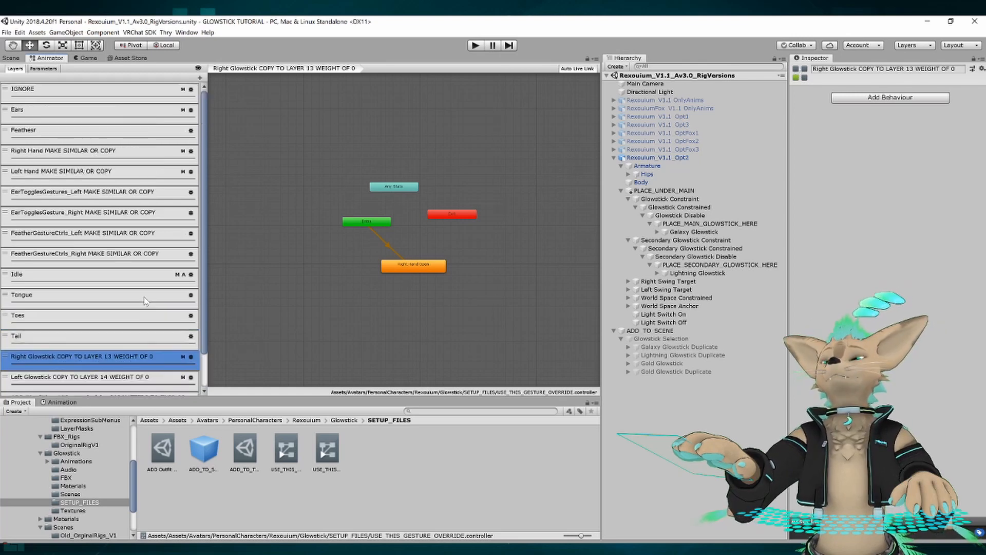
{"action": "left_click", "coordinate": [67, 91]}
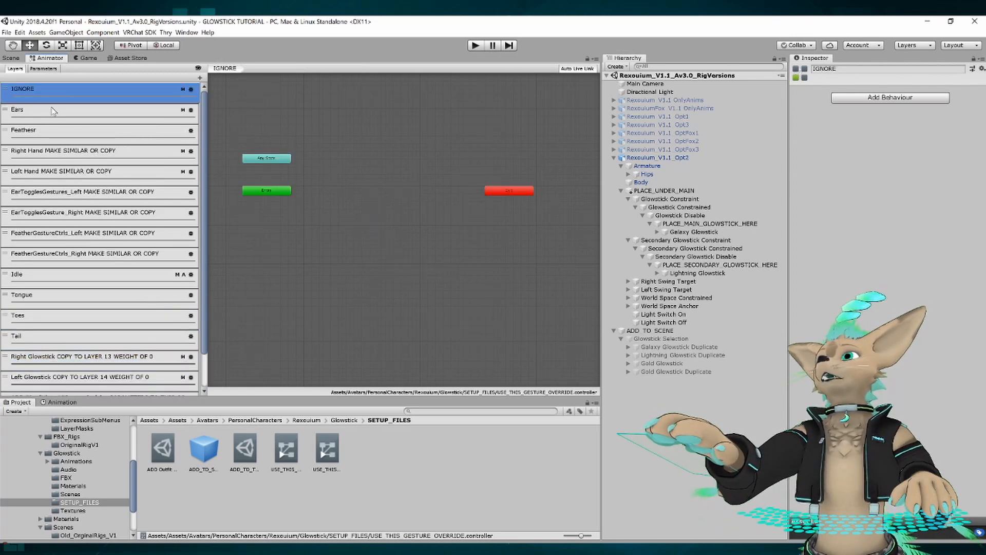
{"action": "left_click", "coordinate": [54, 111]}
{"action": "left_click", "coordinate": [52, 131]}
{"action": "left_click", "coordinate": [49, 151]}
{"action": "left_click", "coordinate": [48, 179]}
{"action": "left_click", "coordinate": [48, 194]}
{"action": "scroll", "coordinate": [77, 288], "scroll_direction": "down", "scroll_amount": 2}
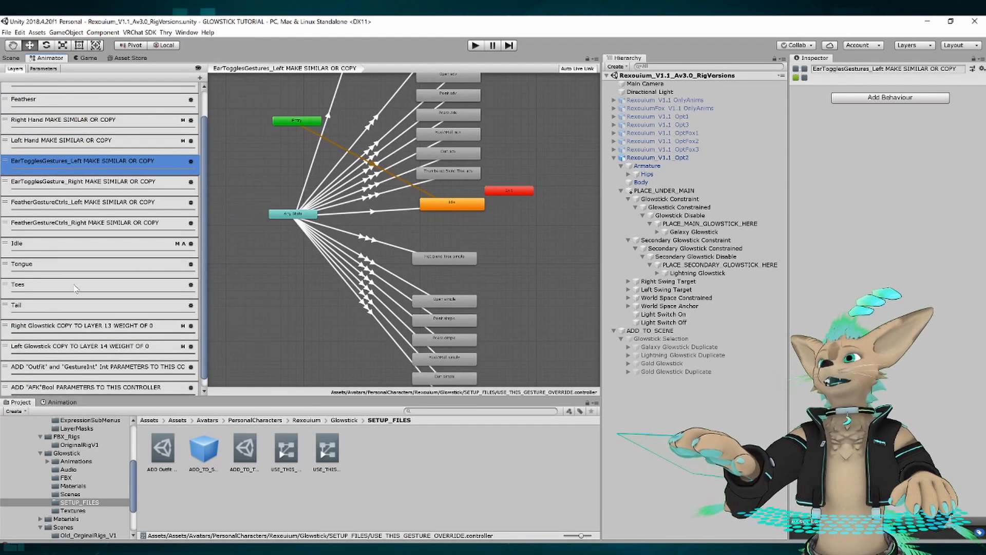
Check the Right Glowstick layer's weight and mask settings, and view the Left Glowstick layer's state graph.
{"action": "left_click", "coordinate": [88, 326]}
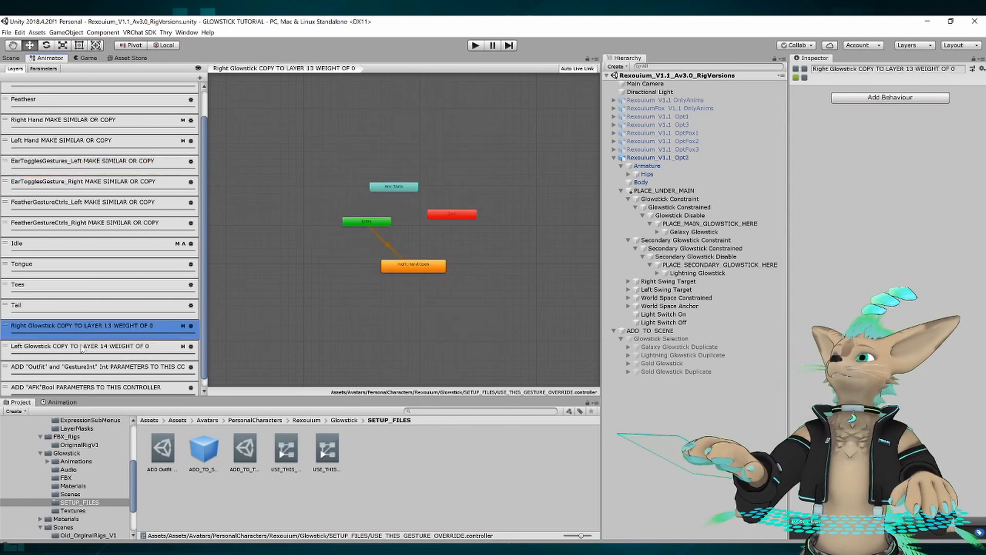
{"action": "left_click", "coordinate": [83, 347]}
{"action": "left_click", "coordinate": [134, 326]}
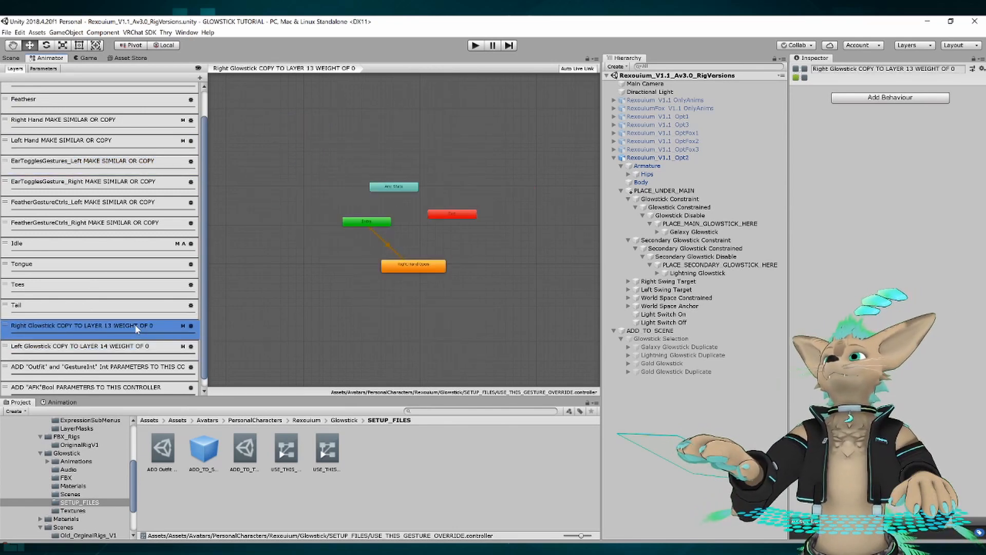
{"action": "left_click", "coordinate": [191, 326]}
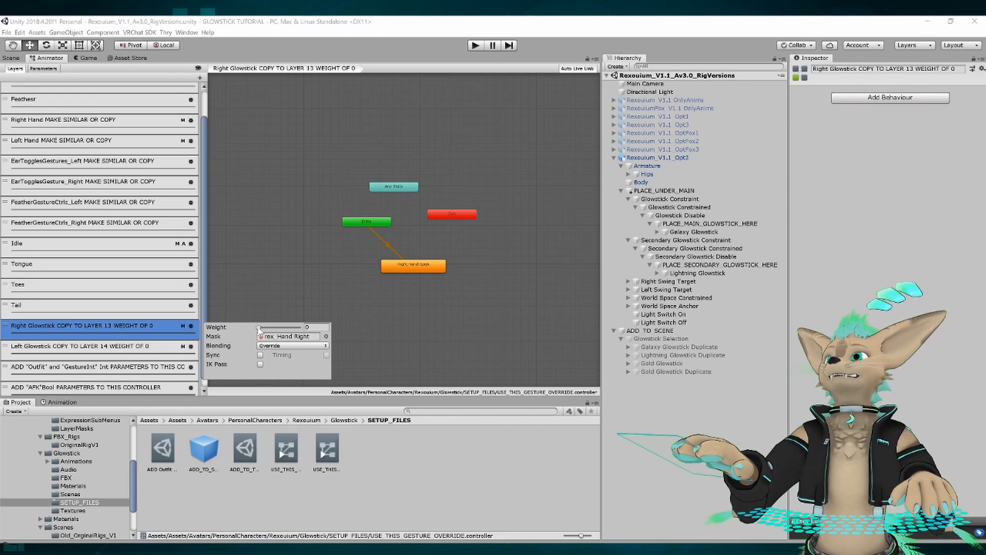
{"action": "left_click", "coordinate": [92, 349]}
{"action": "left_click", "coordinate": [95, 328]}
{"action": "left_click", "coordinate": [77, 346]}
{"action": "left_click", "coordinate": [323, 260]}
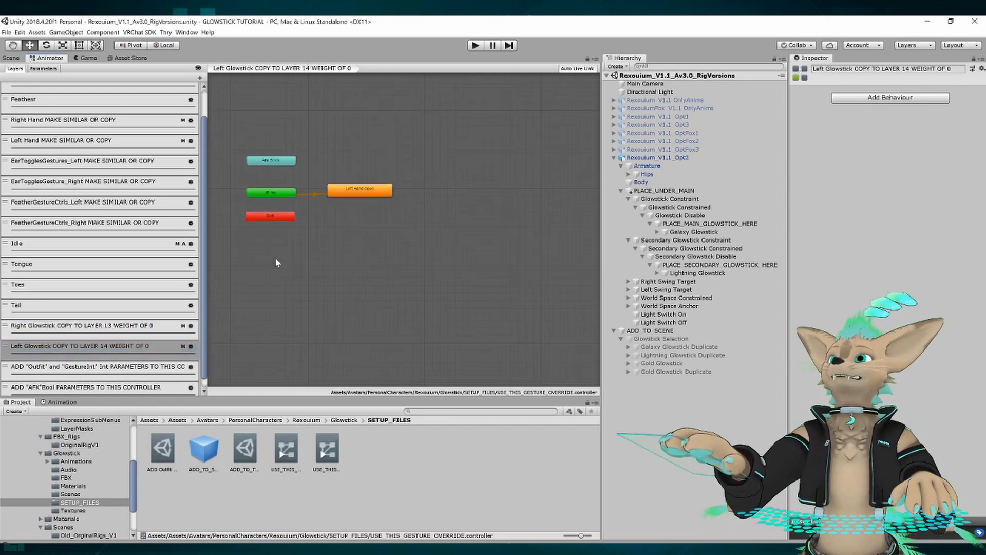
Compare the Right Glowstick and Left Glowstick layers again and review their place in the layer list.
{"action": "left_click", "coordinate": [44, 328]}
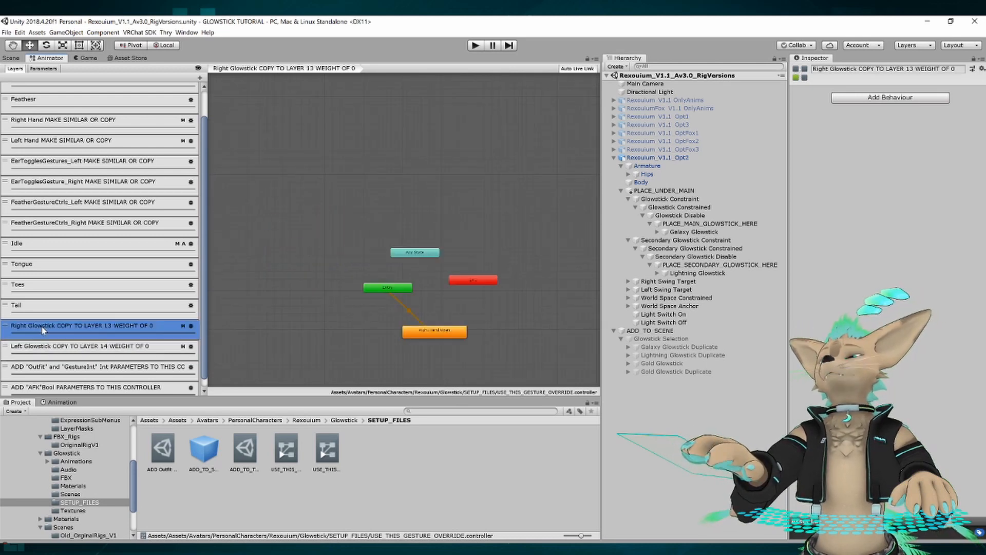
{"action": "left_click", "coordinate": [41, 344]}
{"action": "left_click", "coordinate": [46, 327]}
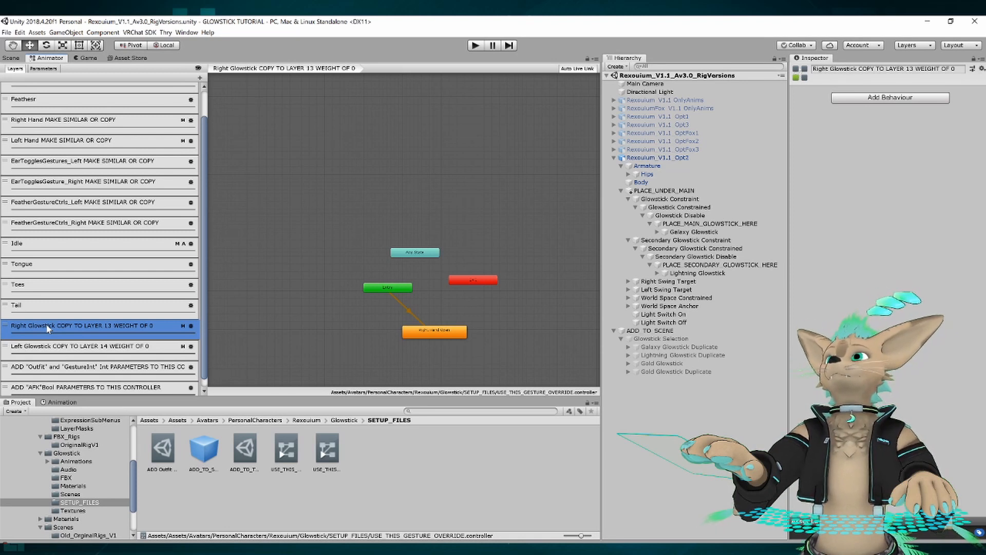
{"action": "scroll", "coordinate": [45, 323], "scroll_direction": "up", "scroll_amount": 3}
{"action": "scroll", "coordinate": [149, 257], "scroll_direction": "down", "scroll_amount": 3}
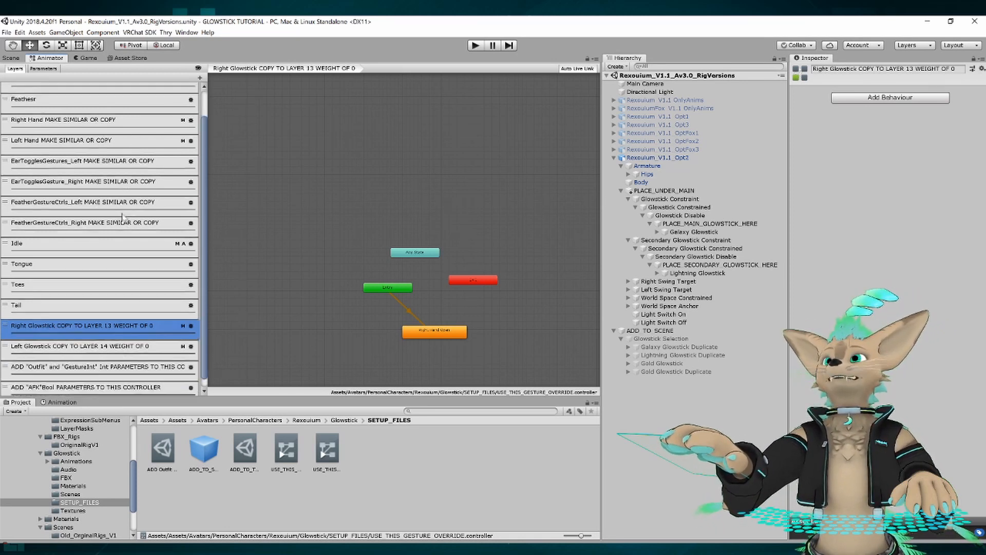
{"action": "scroll", "coordinate": [128, 226], "scroll_direction": "up", "scroll_amount": 3}
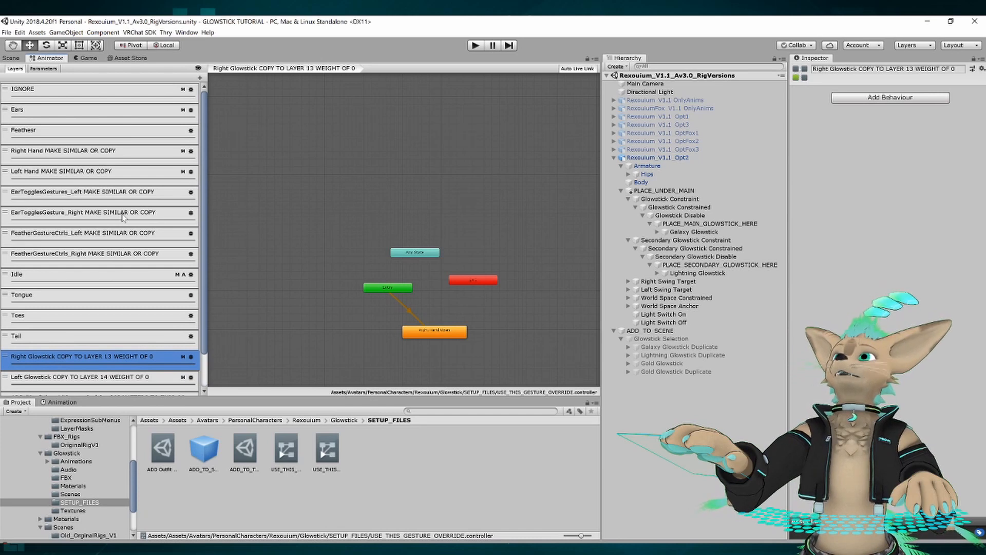
{"action": "middle_click_drag", "start_coordinate": [287, 213], "coordinate": [286, 190]}
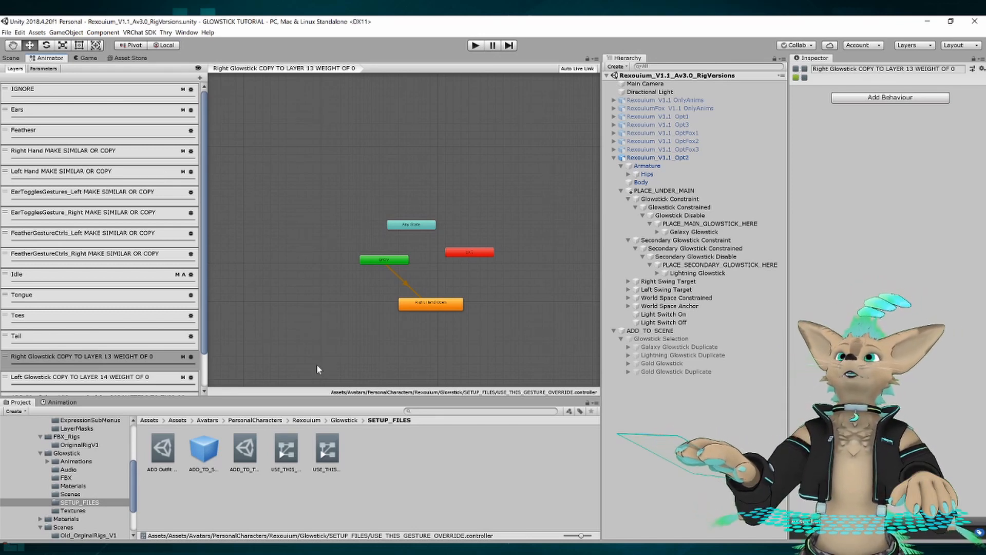
Open the USE_THIS_FX_OVERRIDE controller and check its parameter list for GestureInt, Outfit and AFK, then return to its layers.
{"action": "left_click", "coordinate": [286, 450]}
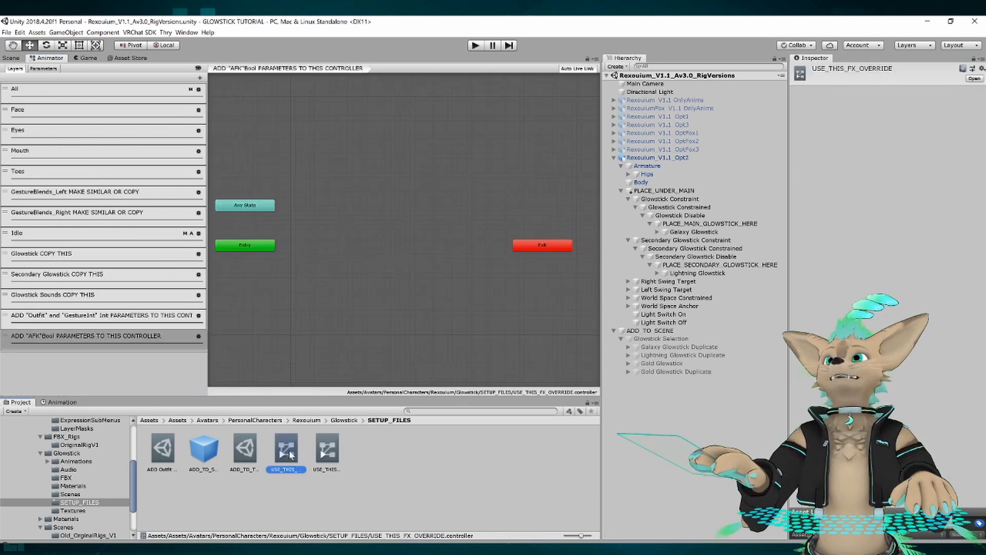
{"action": "middle_click_drag", "start_coordinate": [356, 237], "coordinate": [343, 249]}
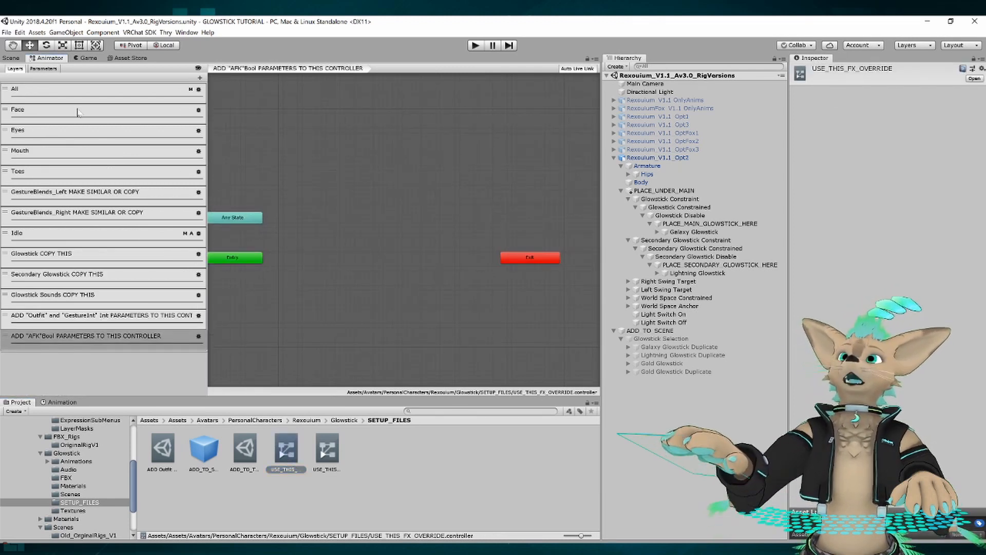
{"action": "left_click", "coordinate": [43, 68]}
{"action": "left_click", "coordinate": [31, 373]}
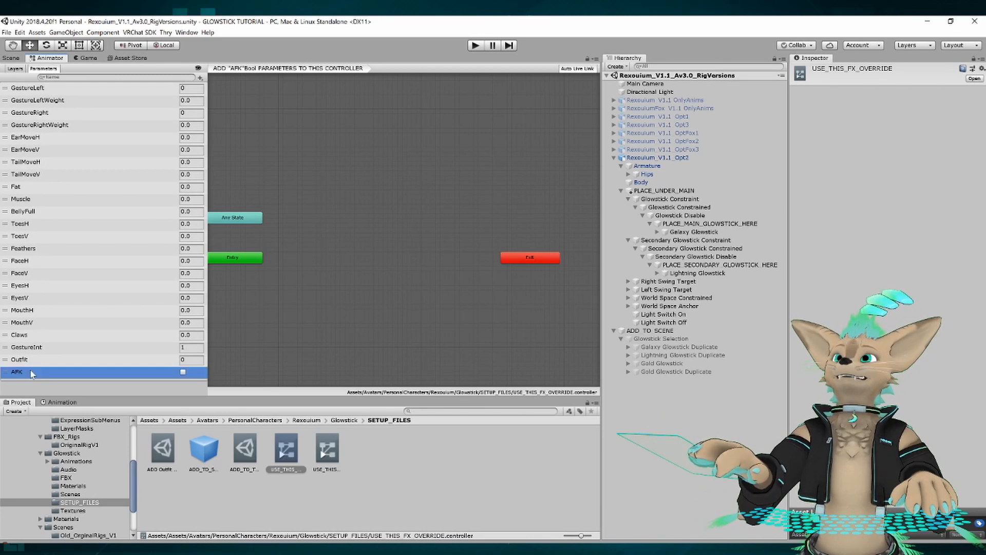
{"action": "left_click", "coordinate": [16, 69]}
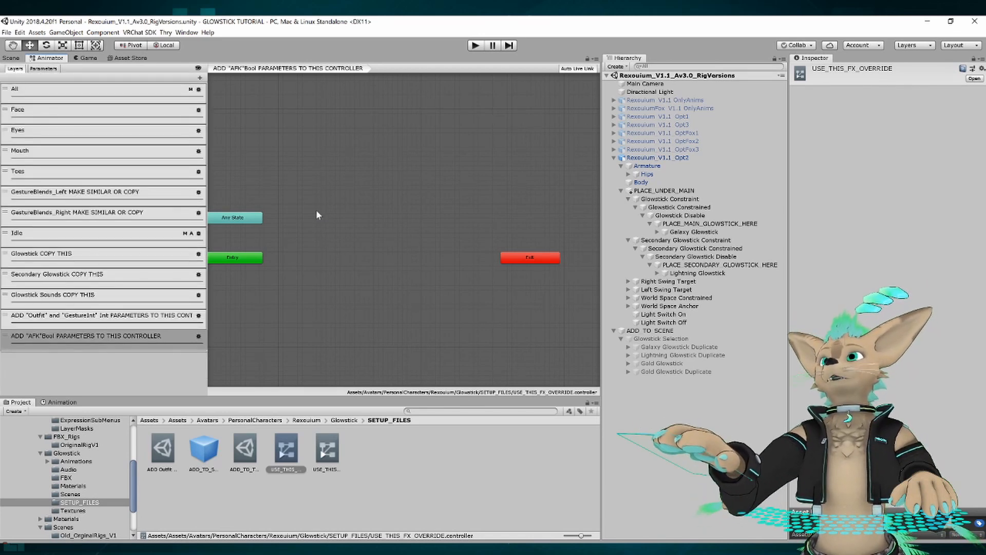
Compare the GestureBlends_Left and GestureBlends_Right layers and inspect the left layer's Any State to Fist Blend Tree adv transition conditions.
{"action": "middle_click_drag", "start_coordinate": [316, 212], "coordinate": [343, 218]}
{"action": "scroll", "coordinate": [329, 216], "scroll_direction": "down", "scroll_amount": 1}
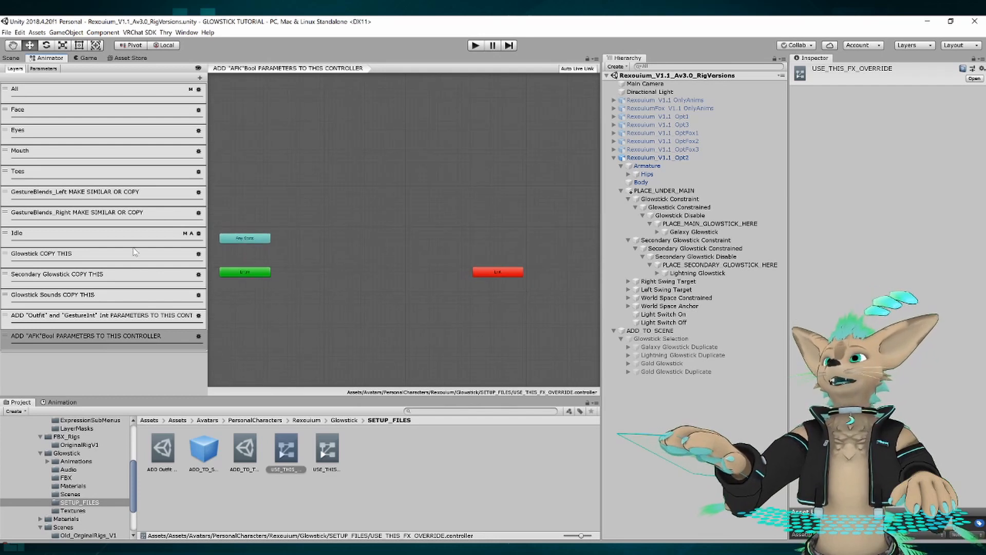
{"action": "left_click", "coordinate": [65, 195]}
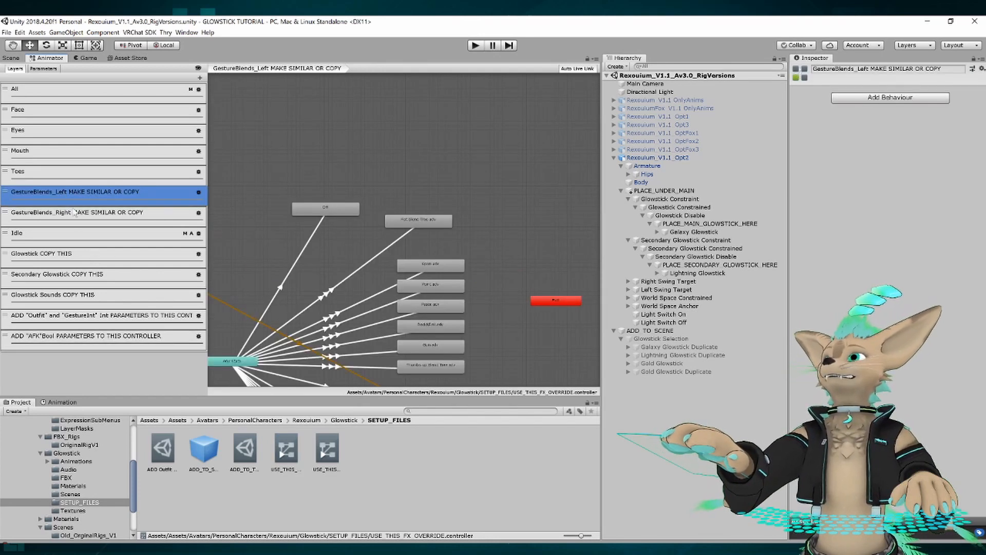
{"action": "left_click", "coordinate": [75, 213]}
{"action": "left_click", "coordinate": [75, 196]}
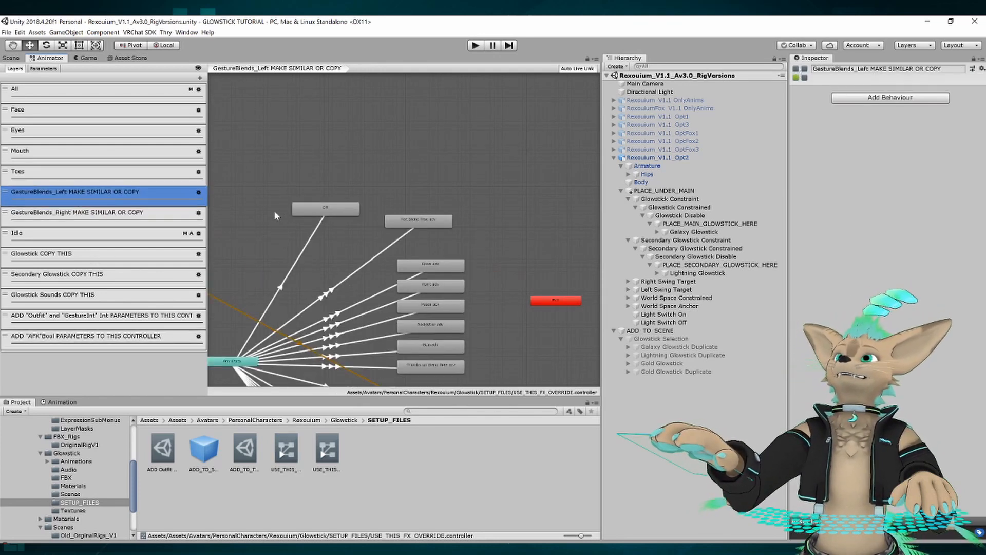
{"action": "middle_click_drag", "start_coordinate": [274, 215], "coordinate": [276, 133]}
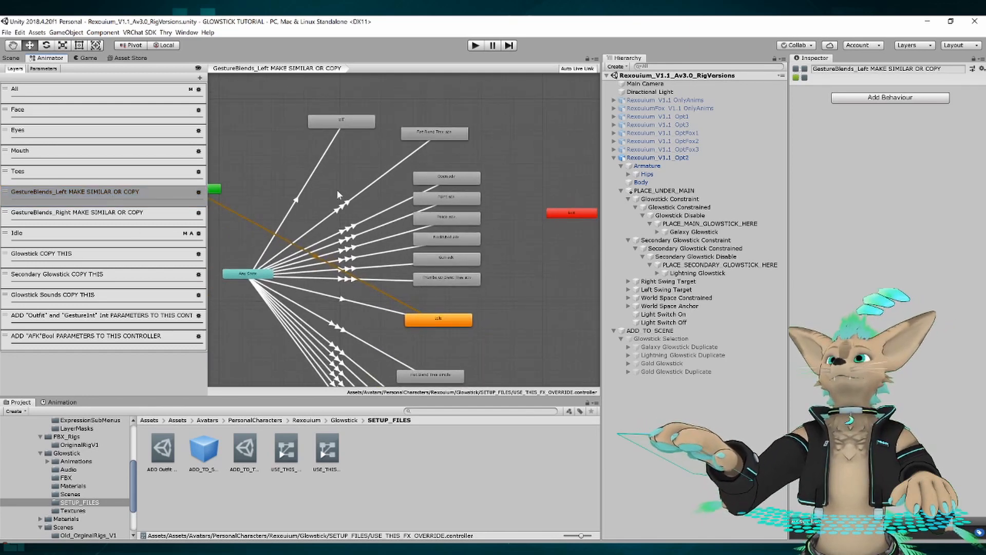
{"action": "left_click", "coordinate": [341, 206]}
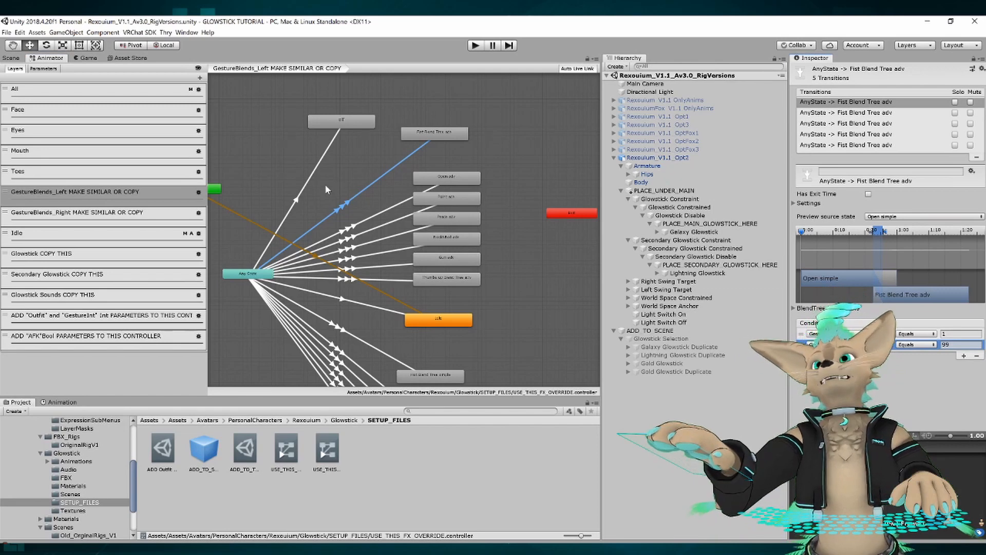
{"action": "middle_click_drag", "start_coordinate": [299, 182], "coordinate": [322, 160]}
Examine the sub-state machines inside the Glowstick and Secondary Glowstick layers marked COPY THIS, and check the Secondary Glowstick layer's settings.
{"action": "left_click", "coordinate": [51, 260]}
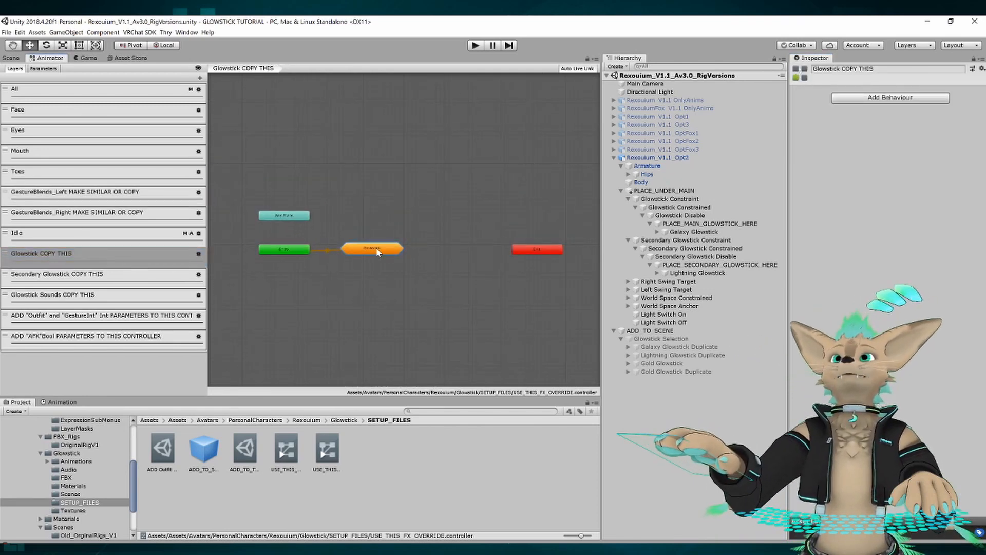
{"action": "double_click", "coordinate": [373, 249]}
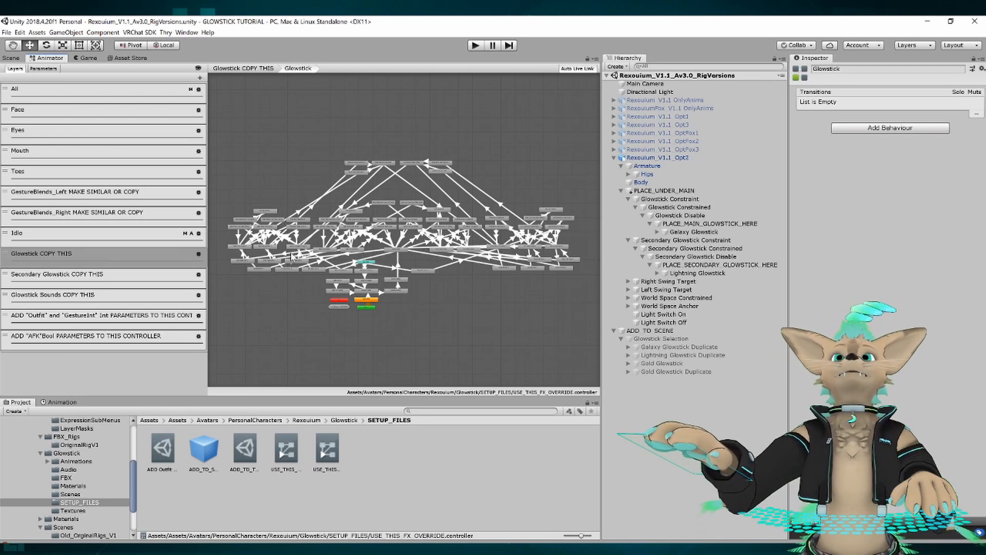
{"action": "left_click", "coordinate": [85, 281]}
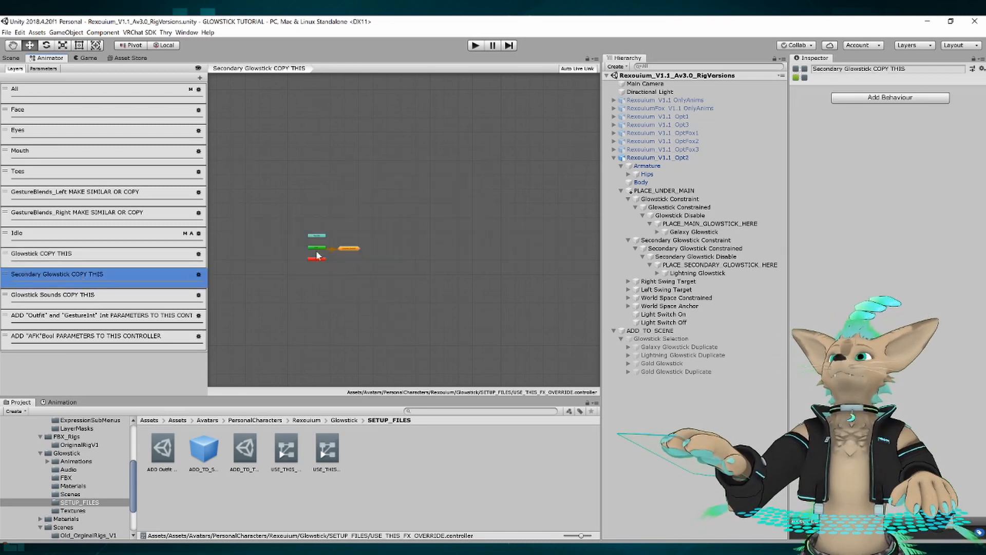
{"action": "double_click", "coordinate": [347, 249]}
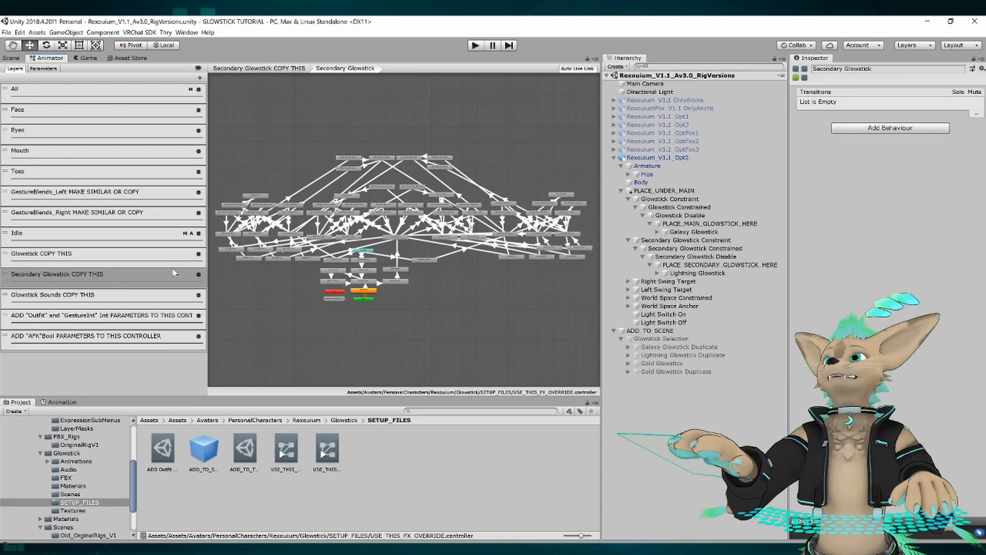
{"action": "left_click", "coordinate": [199, 276]}
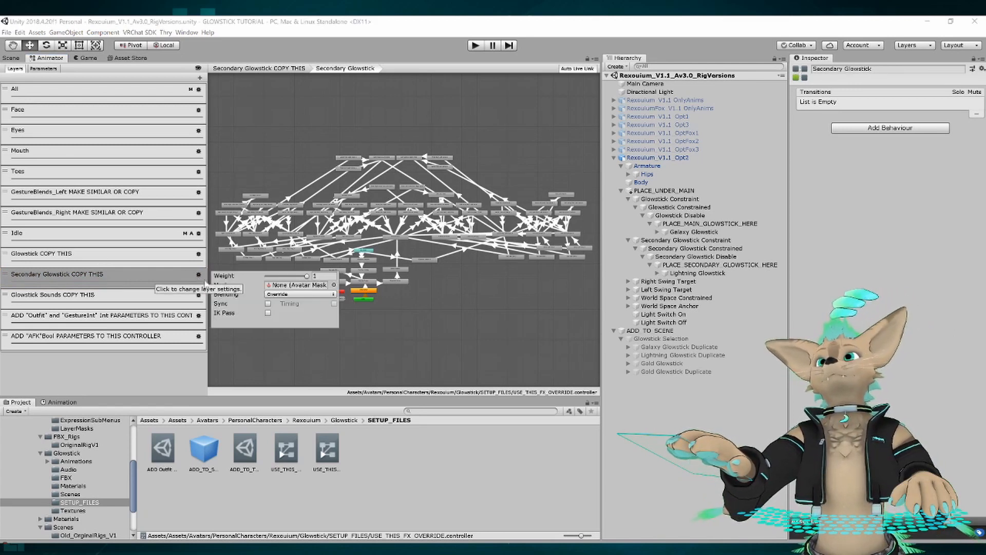
Examine the Glowstick Sounds sub-state machine in the Glowstick Sounds layer marked COPY THIS.
{"action": "left_click", "coordinate": [114, 297]}
{"action": "double_click", "coordinate": [352, 252]}
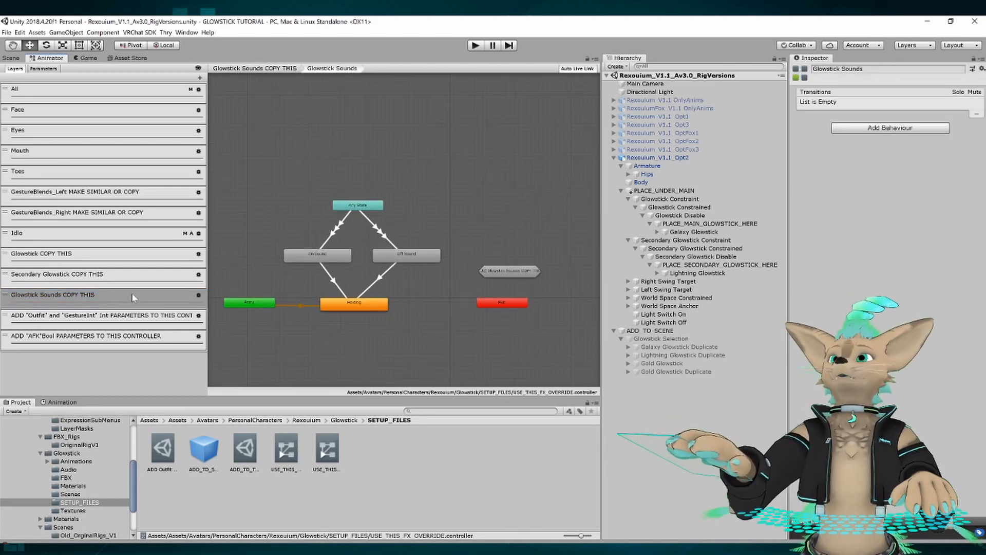
{"action": "left_click", "coordinate": [99, 295]}
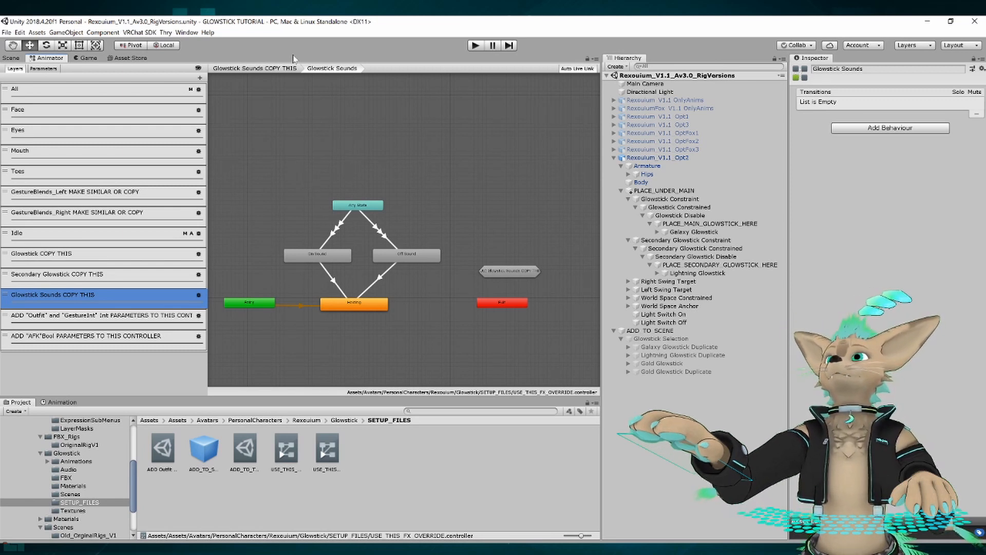
Inspect the avatar and its two glowsticks in the 3D scene from the front and close up.
{"action": "left_click", "coordinate": [10, 58]}
{"action": "scroll", "coordinate": [262, 170], "scroll_direction": "down", "scroll_amount": 8}
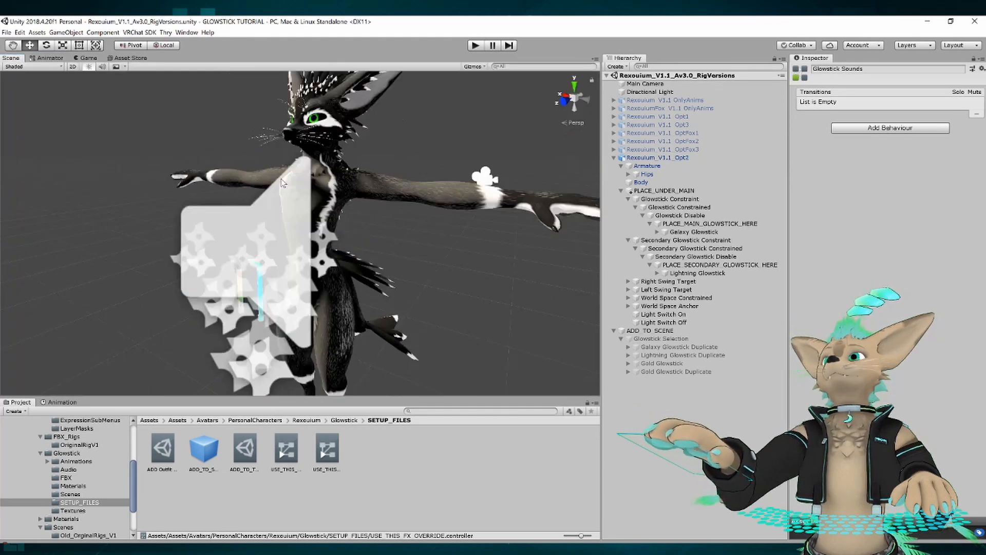
{"action": "scroll", "coordinate": [262, 169], "scroll_direction": "up", "scroll_amount": 10}
{"action": "middle_click_drag", "start_coordinate": [260, 167], "coordinate": [336, 208]}
{"action": "scroll", "coordinate": [299, 239], "scroll_direction": "down", "scroll_amount": 6}
{"action": "right_click_drag", "start_coordinate": [336, 208], "coordinate": [317, 211], "text": "alt"}
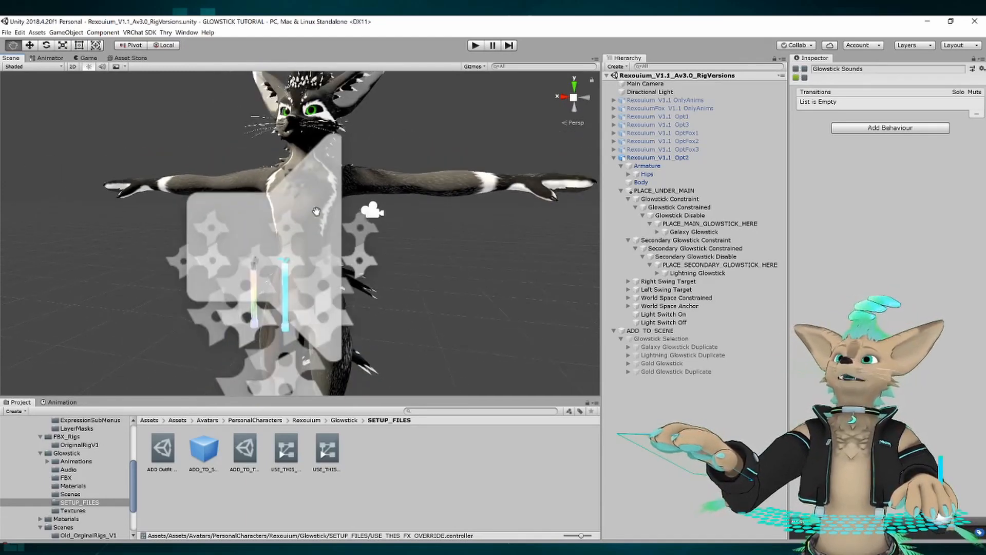
{"action": "left_click_drag", "start_coordinate": [317, 211], "coordinate": [295, 213], "text": "alt"}
{"action": "right_click_drag", "start_coordinate": [308, 215], "coordinate": [338, 216], "text": "alt"}
{"action": "middle_click_drag", "start_coordinate": [338, 216], "coordinate": [341, 182]}
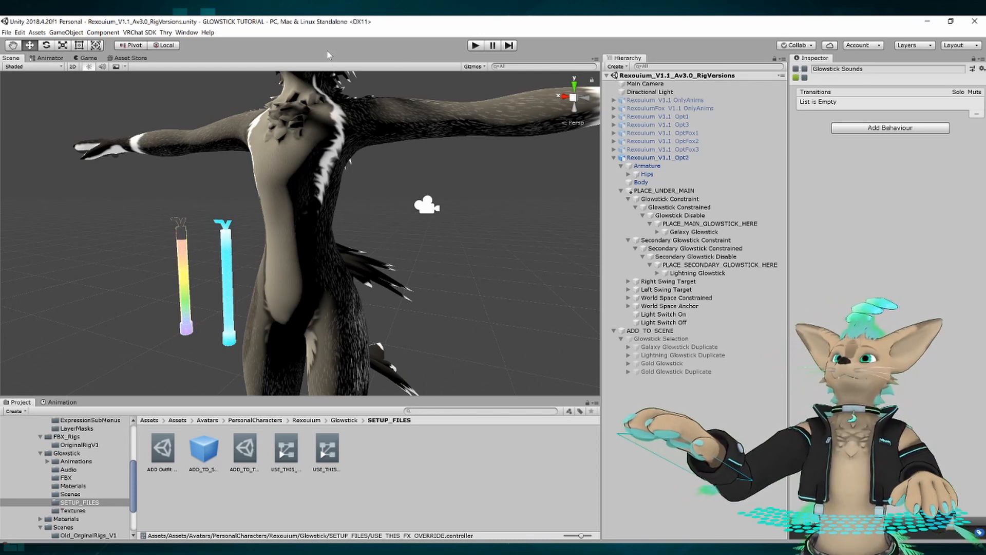
Bring up the USE_THIS_FX_OVERRIDE controller's layers and state graph in the Animator again.
{"action": "left_click", "coordinate": [391, 469]}
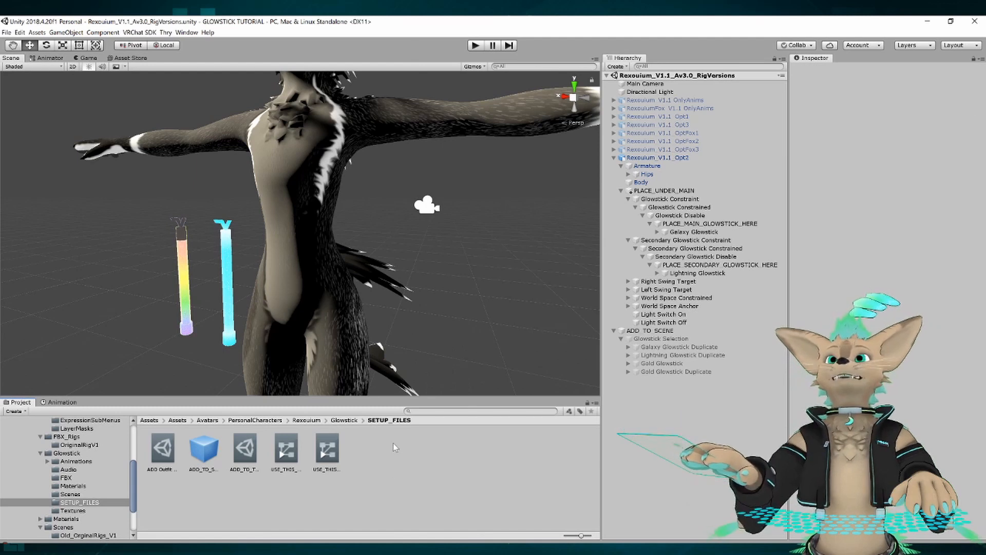
{"action": "left_click", "coordinate": [286, 452]}
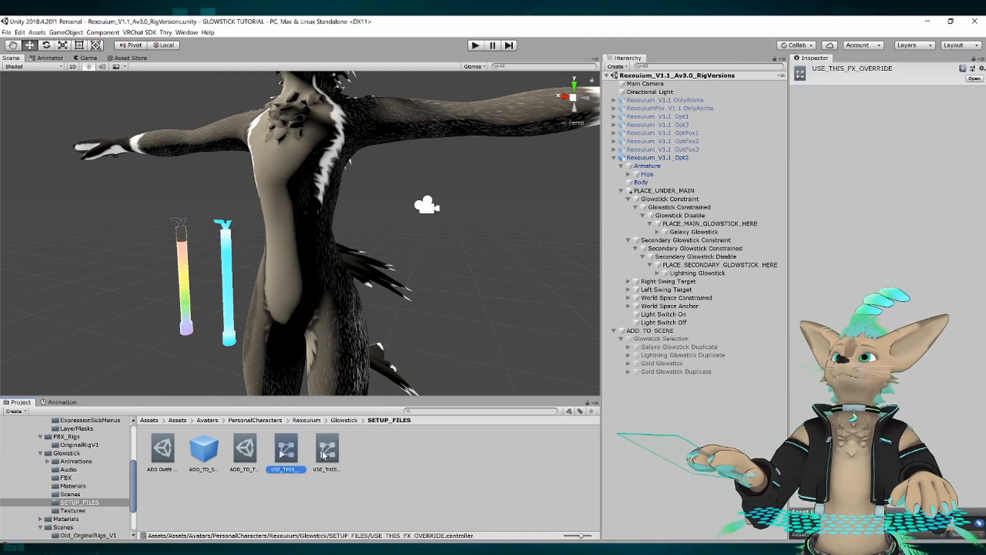
{"action": "left_click", "coordinate": [46, 58]}
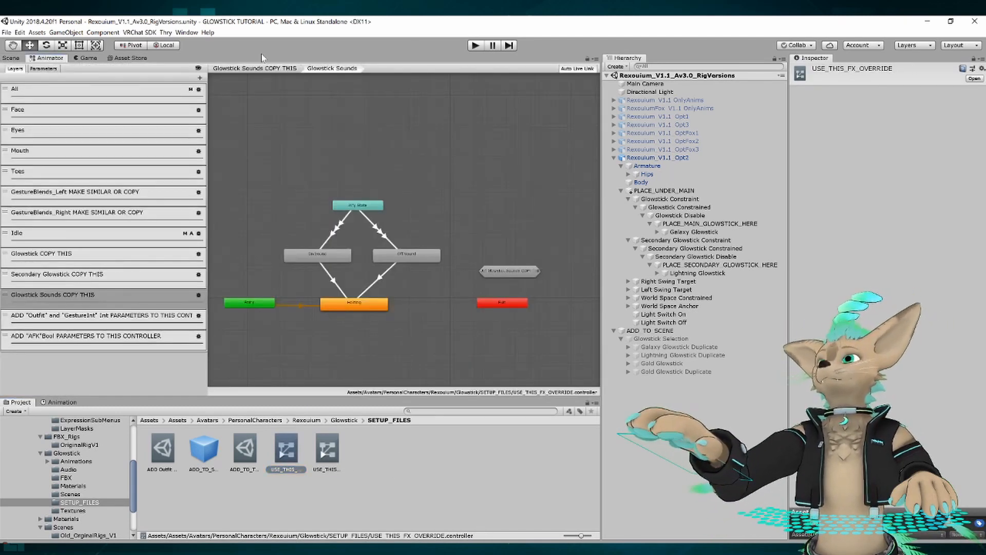
Examine the Toes layer and the GestureBlends_Left and GestureBlends_Right layers marked MAKE SIMILAR OR COPY, including the right layer's state graph.
{"action": "left_click", "coordinate": [62, 200]}
{"action": "left_click", "coordinate": [58, 218]}
{"action": "left_click", "coordinate": [67, 178]}
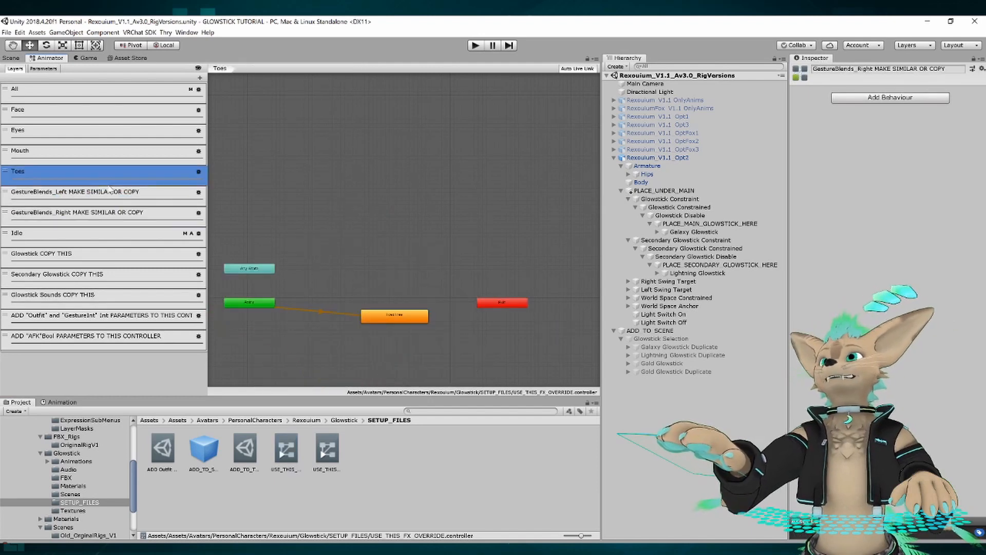
{"action": "left_click", "coordinate": [92, 199]}
{"action": "left_click", "coordinate": [85, 216]}
{"action": "middle_click_drag", "start_coordinate": [310, 218], "coordinate": [315, 91]}
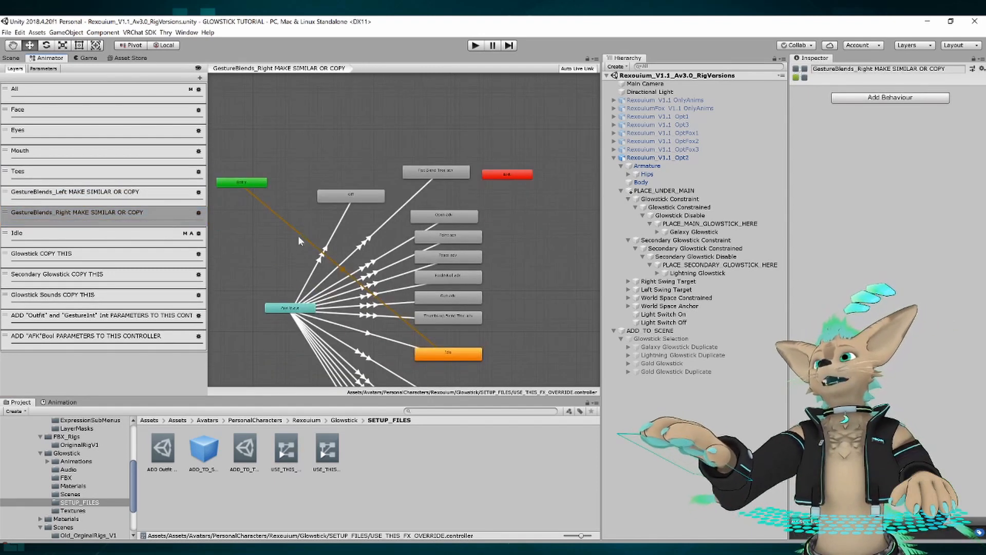
{"action": "middle_click_drag", "start_coordinate": [287, 280], "coordinate": [290, 231]}
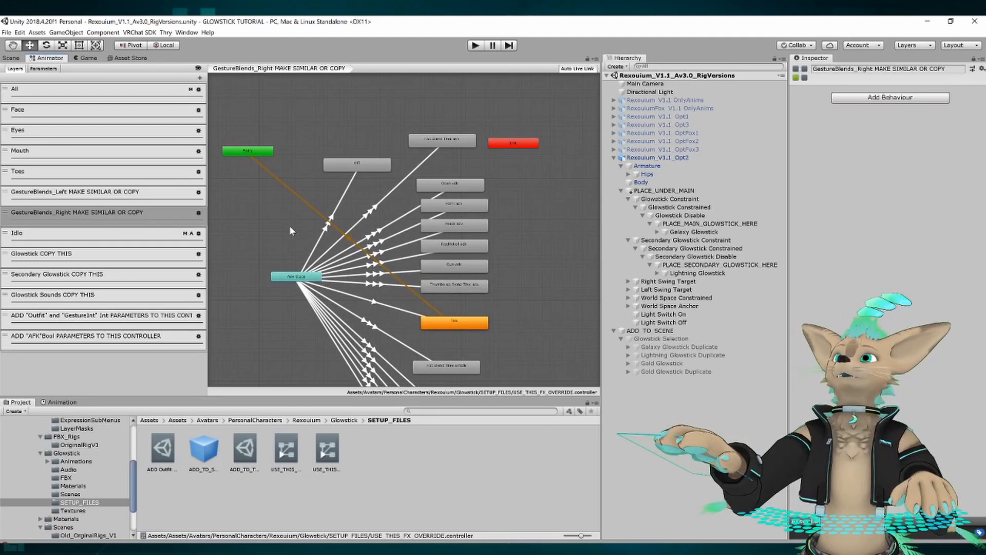
Review the FX override controller's parameters, including GestureInt, alongside the GestureBlends_Right layer's transitions.
{"action": "left_click", "coordinate": [42, 69]}
{"action": "left_click", "coordinate": [21, 349]}
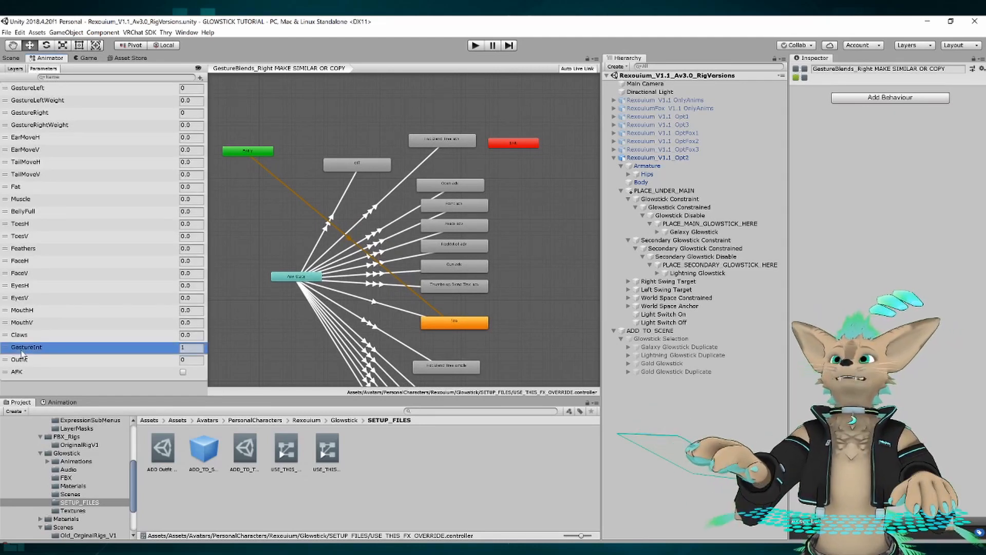
{"action": "middle_click_drag", "start_coordinate": [289, 222], "coordinate": [292, 223]}
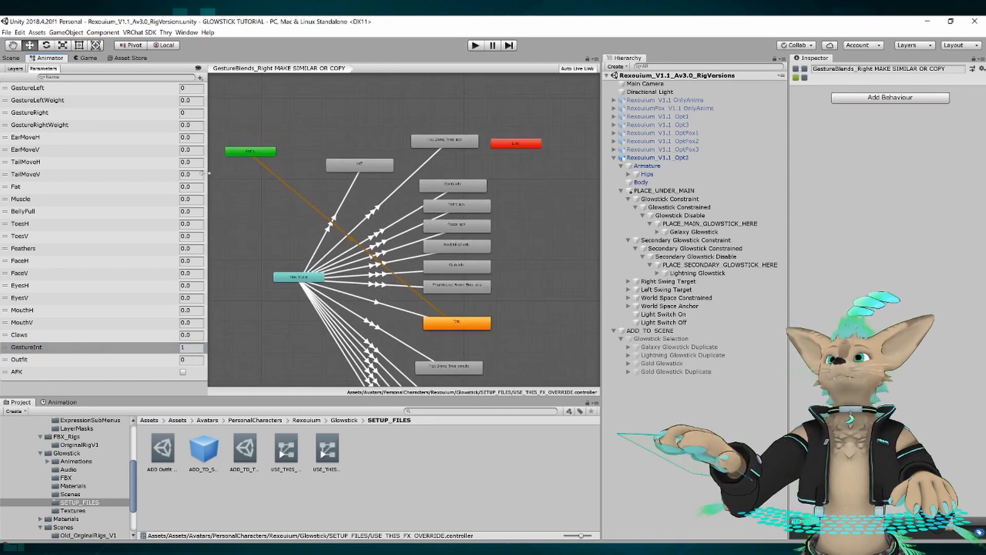
{"action": "left_click", "coordinate": [21, 70]}
{"action": "middle_click_drag", "start_coordinate": [312, 155], "coordinate": [308, 130]}
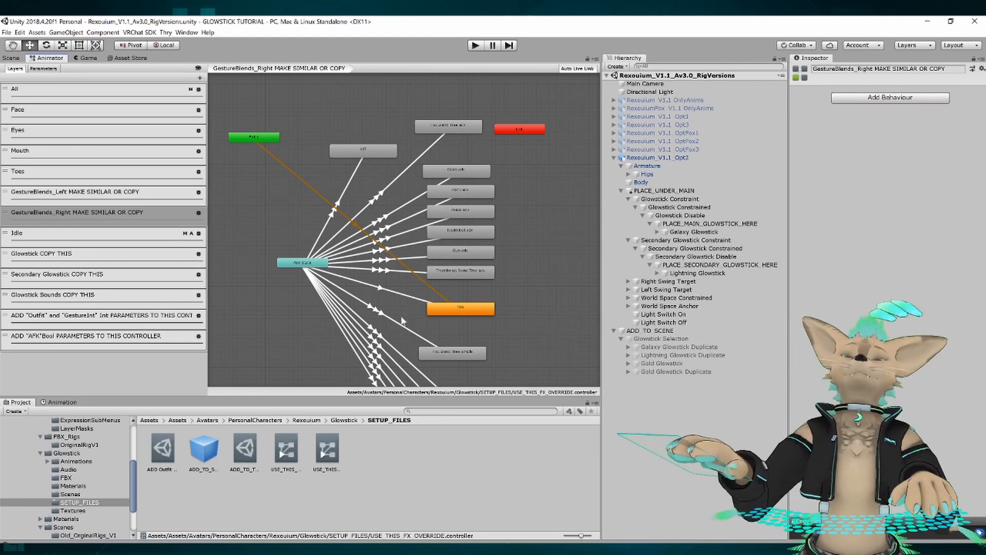
{"action": "mouse_move", "coordinate": [245, 200]}
{"action": "middle_mouse_down"}
{"action": "mouse_move", "coordinate": [253, 206]}
{"action": "mouse_move", "coordinate": [239, 204]}
{"action": "middle_mouse_up"}
{"action": "middle_click_drag", "start_coordinate": [303, 153], "coordinate": [309, 134]}
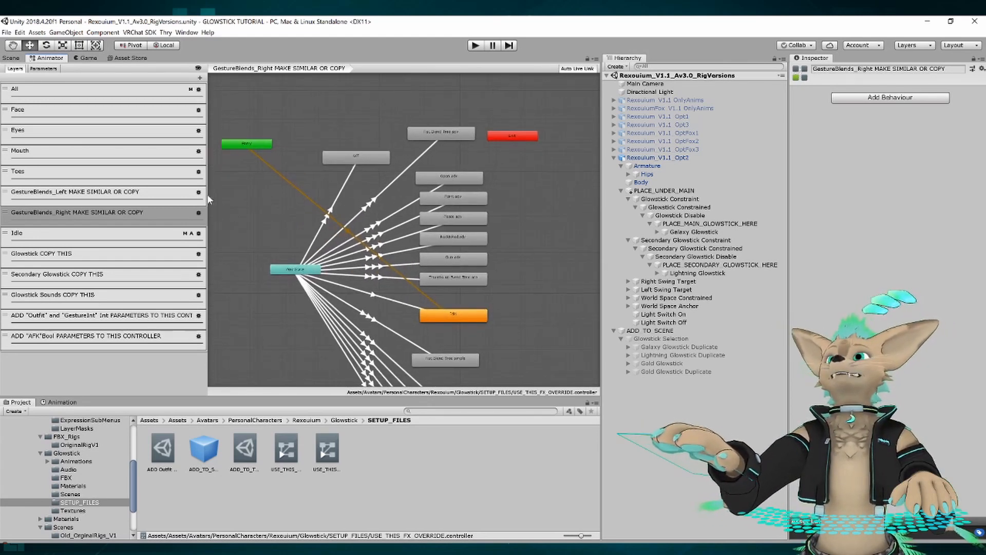
{"action": "left_click", "coordinate": [43, 69]}
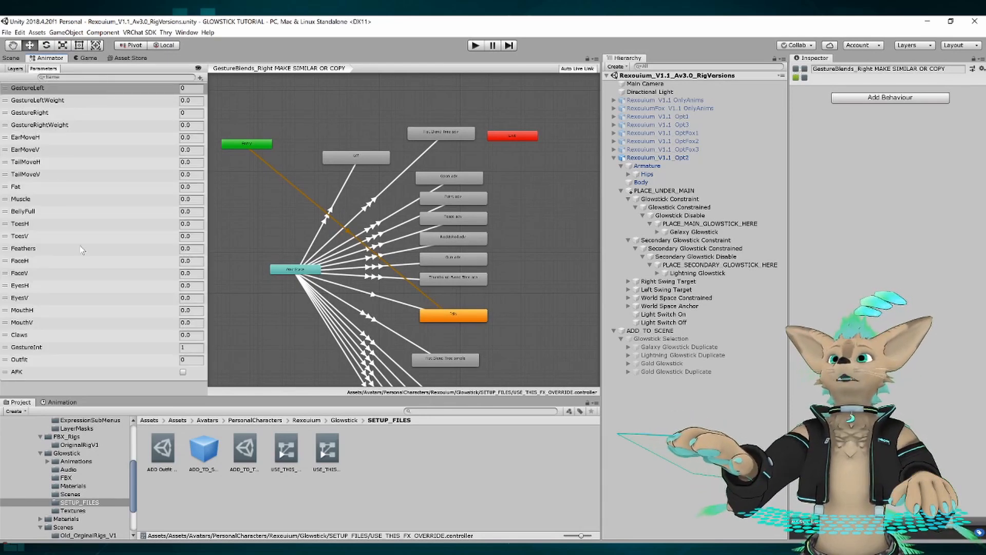
Examine the states and Any State transitions in the FX override's GestureBlends_Left layer.
{"action": "left_click", "coordinate": [15, 68]}
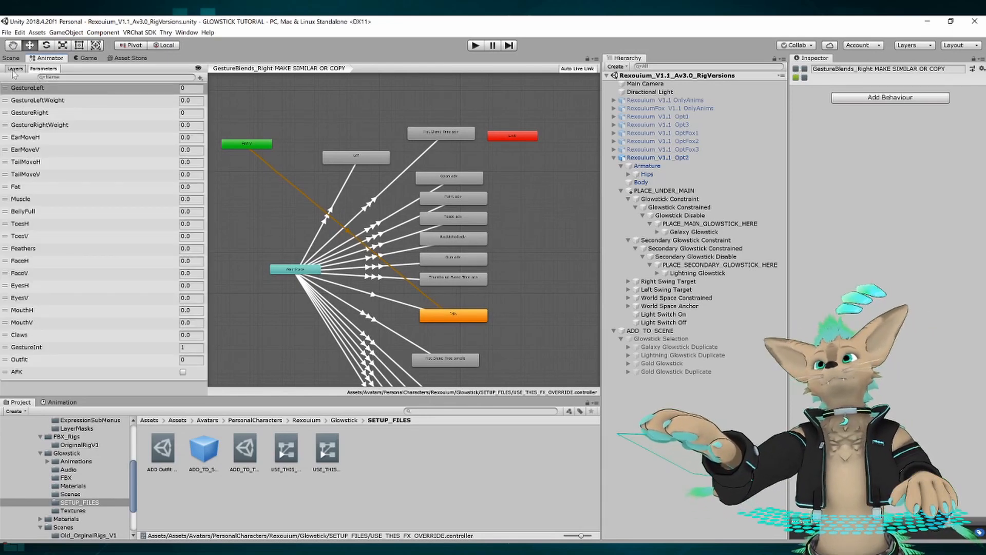
{"action": "left_click", "coordinate": [63, 193]}
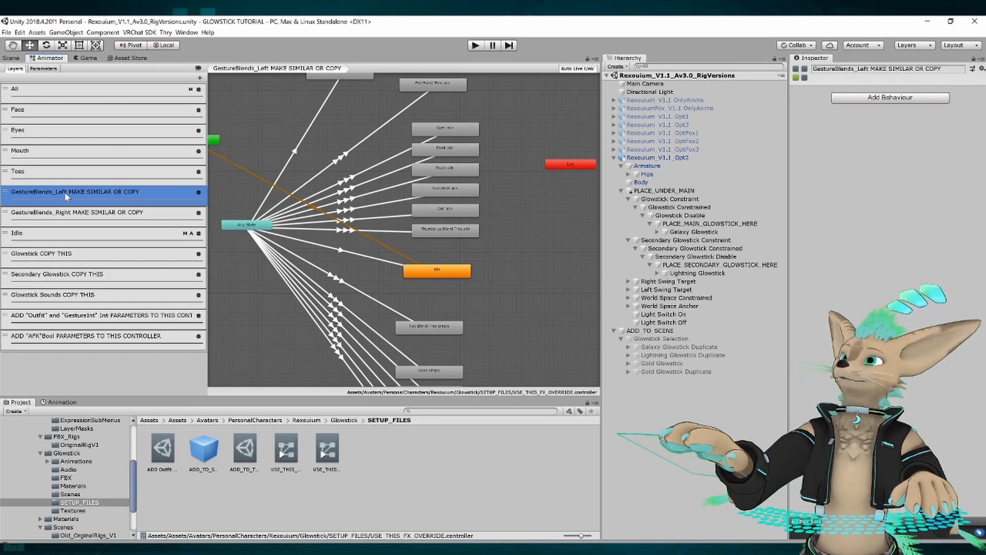
{"action": "middle_click_drag", "start_coordinate": [249, 108], "coordinate": [286, 154]}
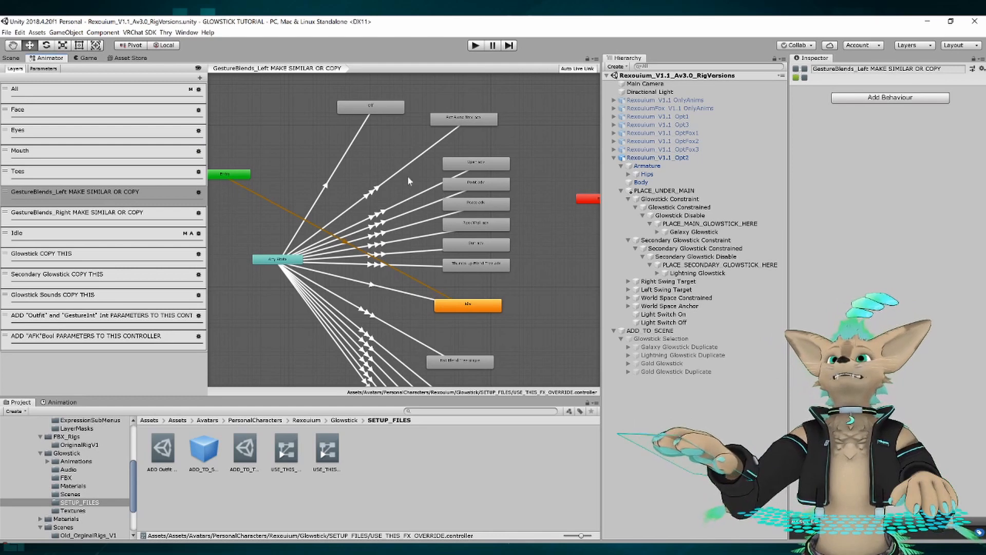
{"action": "middle_click_drag", "start_coordinate": [305, 155], "coordinate": [301, 110]}
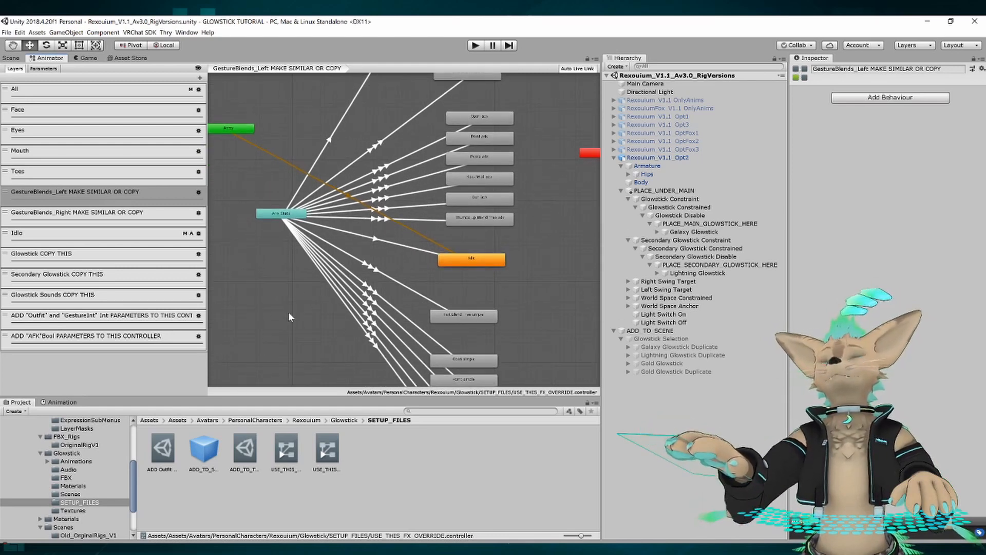
{"action": "middle_click_drag", "start_coordinate": [288, 313], "coordinate": [267, 301]}
Check the FX override's reminder layers for adding the Outfit and GestureInt Int parameters and the AFK Bool parameter.
{"action": "left_click", "coordinate": [40, 321]}
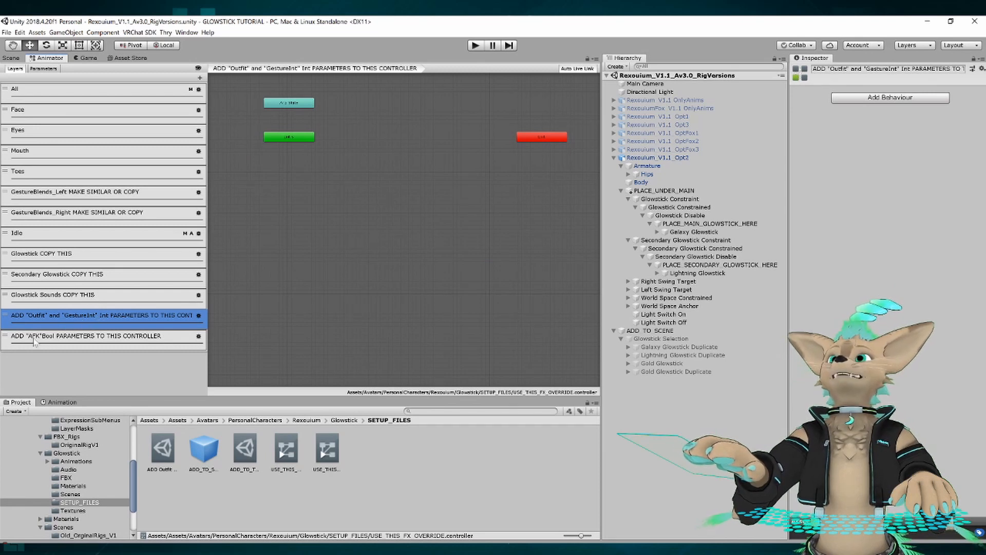
{"action": "left_click", "coordinate": [61, 338]}
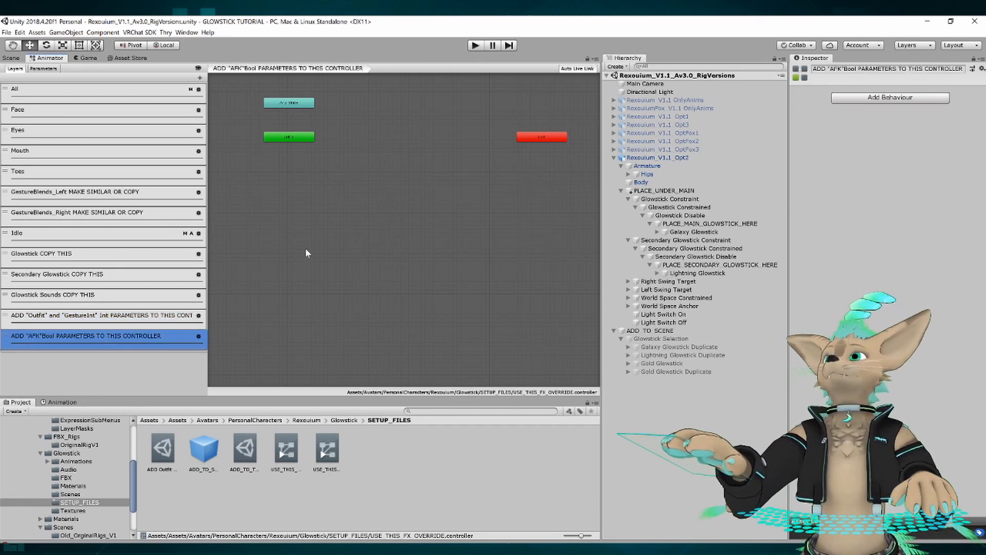
{"action": "middle_click_drag", "start_coordinate": [306, 247], "coordinate": [321, 292]}
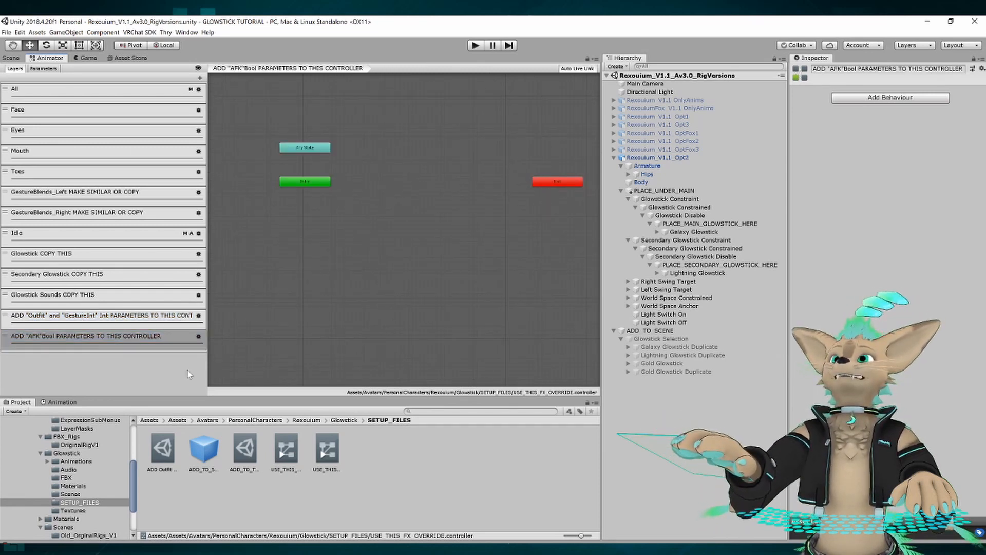
Open the USE_THIS_GESTURE_OVERRIDE controller and check its reminder layers for the Outfit, GestureInt and AFK parameters.
{"action": "left_click", "coordinate": [327, 449]}
{"action": "scroll", "coordinate": [90, 208], "scroll_direction": "down", "scroll_amount": 2}
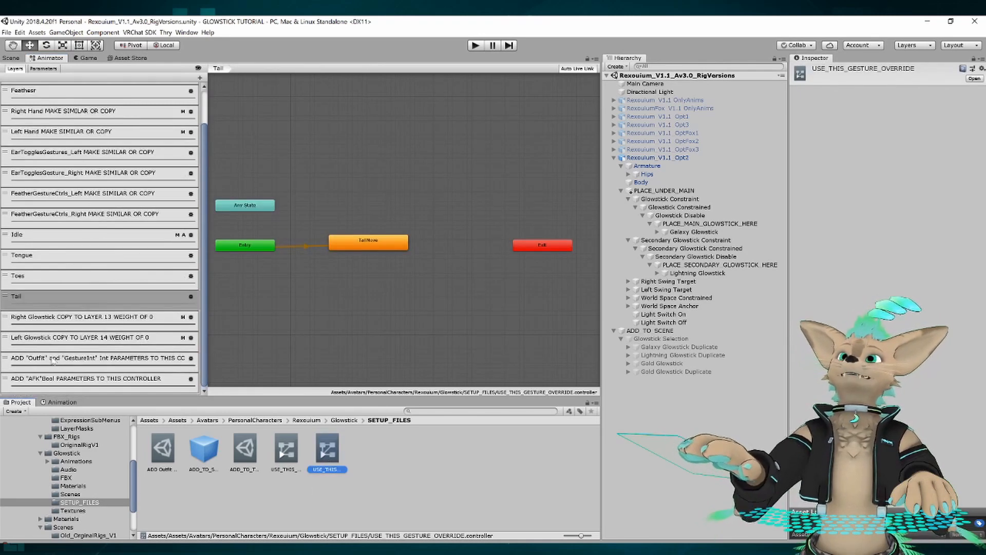
{"action": "left_click", "coordinate": [30, 358]}
{"action": "left_click", "coordinate": [41, 378]}
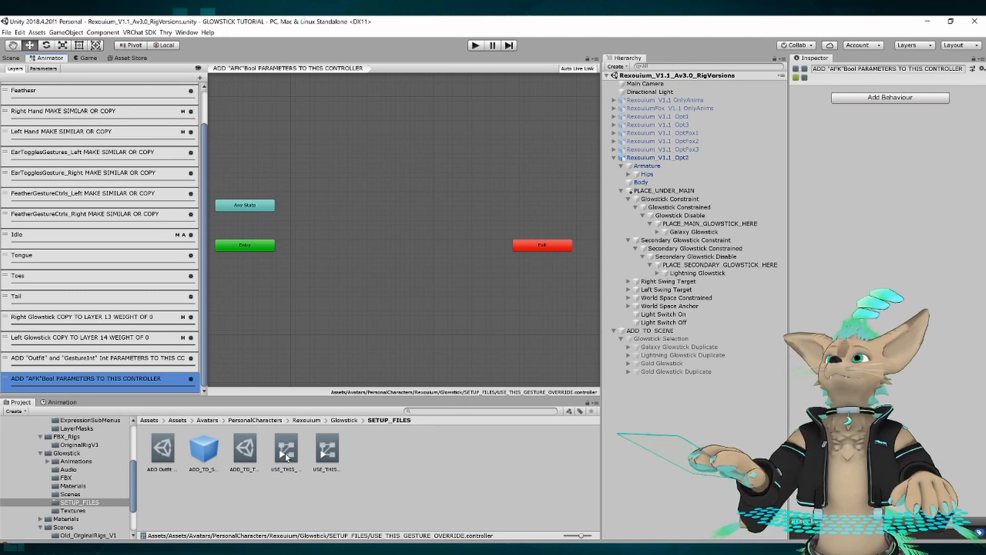
Compare the gesture override's Right Glowstick layer, marked for layer 13, with its Left Glowstick layer, marked for layer 14.
{"action": "left_click", "coordinate": [323, 450]}
{"action": "left_click", "coordinate": [100, 319]}
{"action": "left_click", "coordinate": [85, 337]}
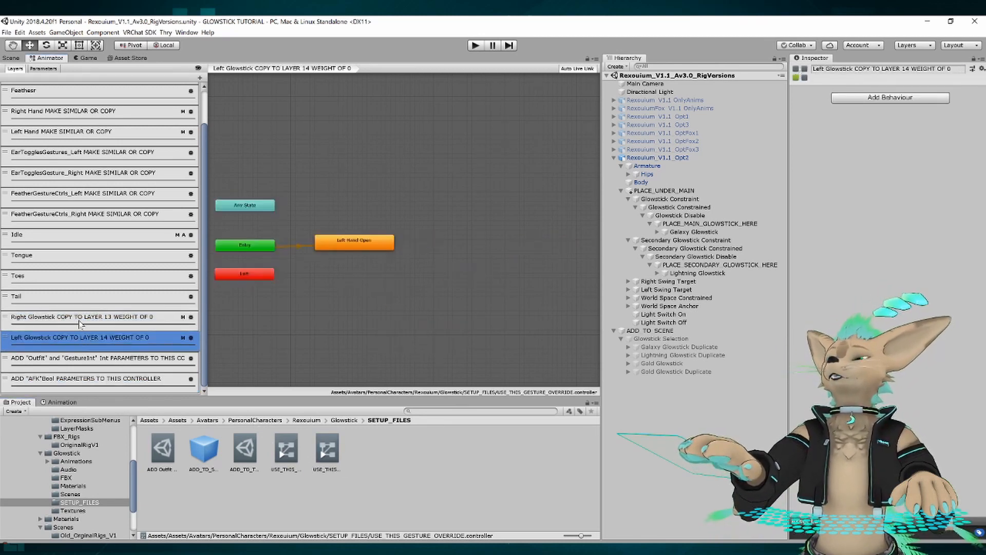
{"action": "left_click", "coordinate": [84, 316]}
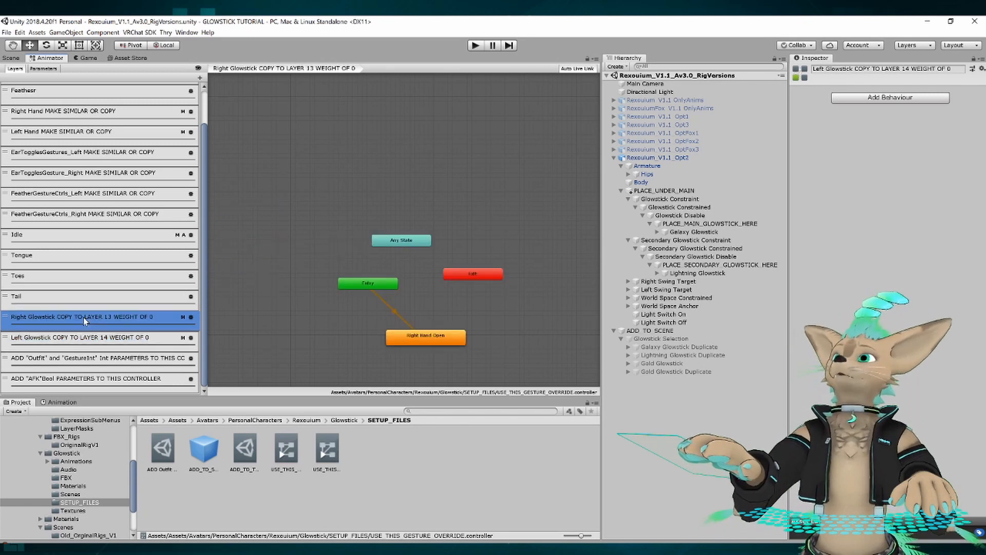
{"action": "left_click", "coordinate": [46, 339]}
{"action": "left_click", "coordinate": [45, 320]}
{"action": "left_click", "coordinate": [35, 347]}
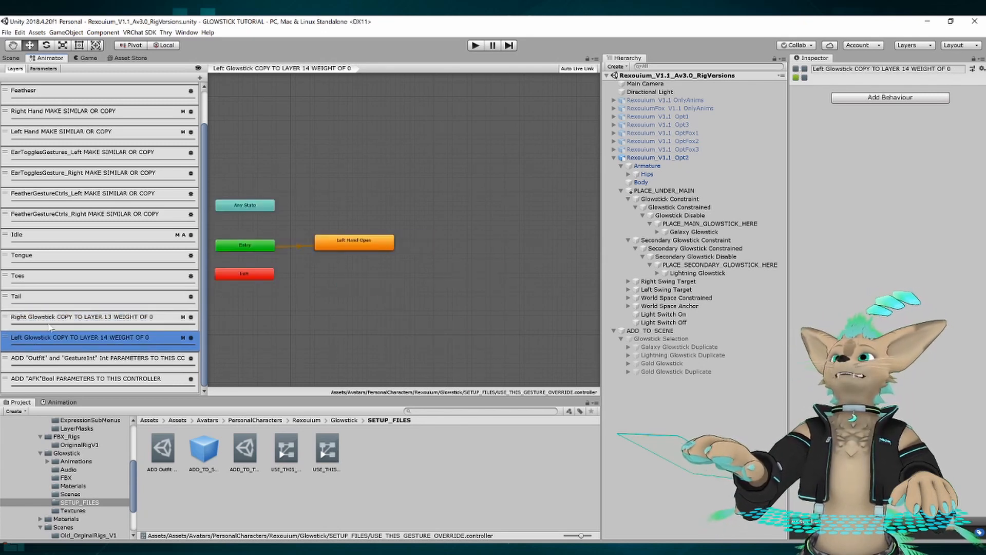
{"action": "left_click", "coordinate": [45, 324]}
{"action": "left_click", "coordinate": [44, 342]}
{"action": "left_click", "coordinate": [50, 326]}
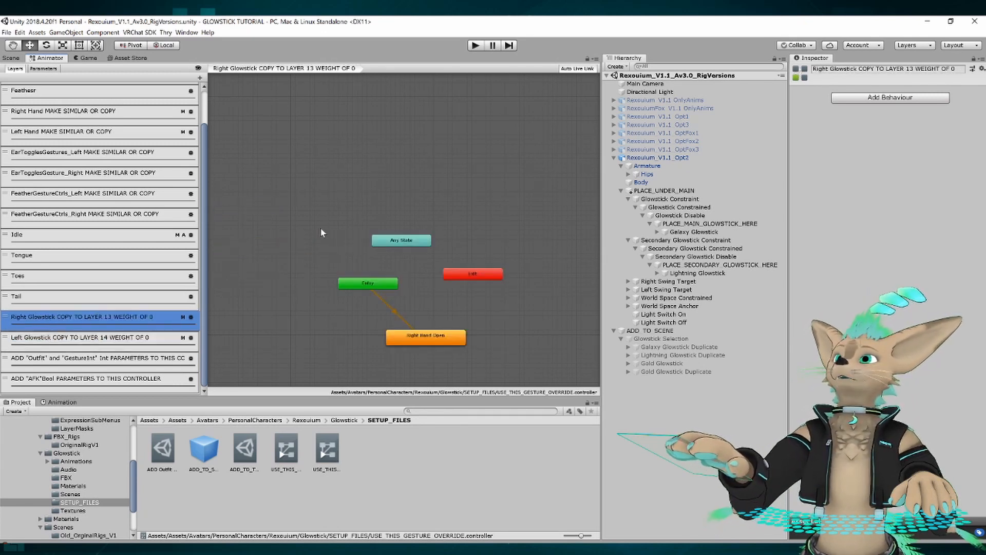
{"action": "middle_click_drag", "start_coordinate": [322, 224], "coordinate": [294, 173]}
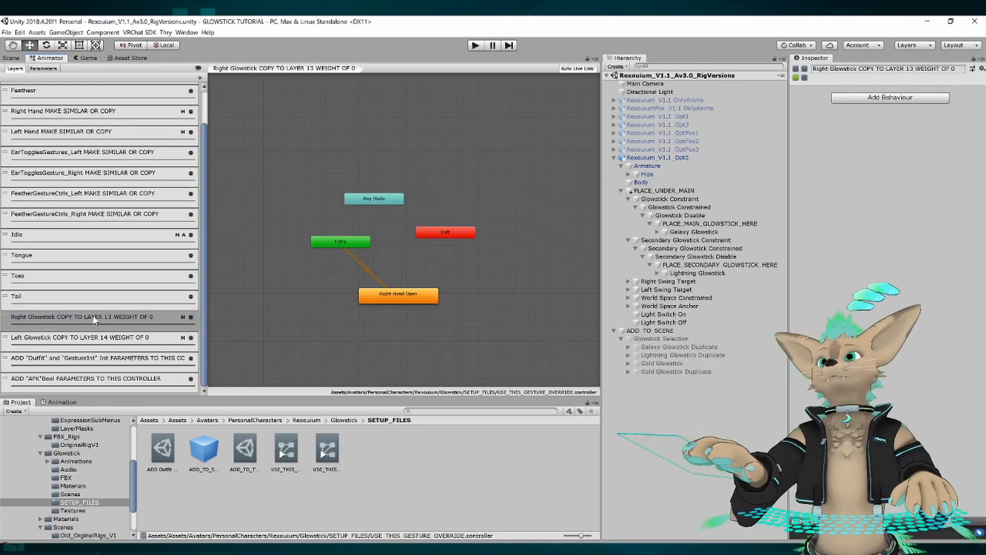
{"action": "left_click", "coordinate": [78, 343]}
{"action": "left_click", "coordinate": [123, 320]}
Inspect the Right Hand Open state in the Right Glowstick layer and locate its motion clip in the Main Glowstick animations folder.
{"action": "left_click", "coordinate": [395, 297]}
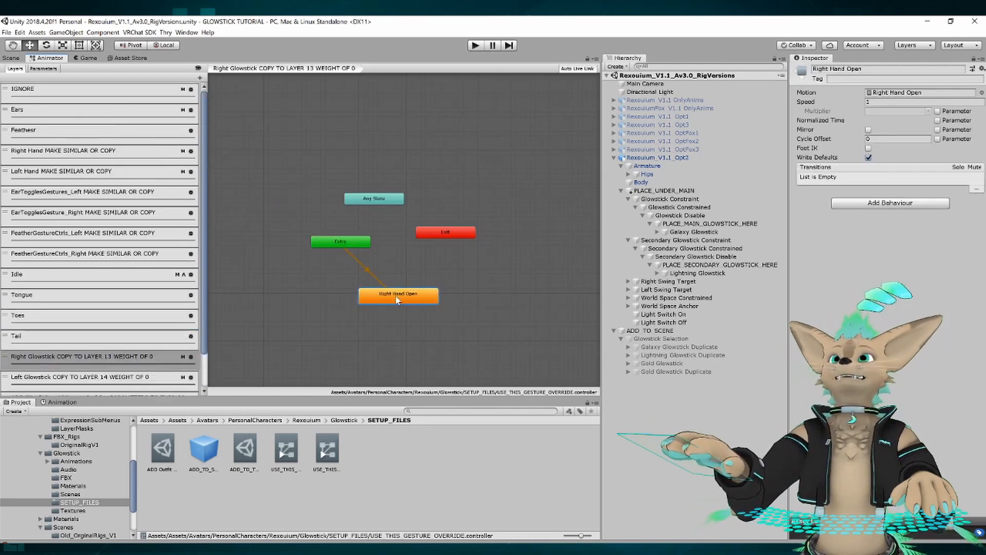
{"action": "left_click", "coordinate": [920, 92]}
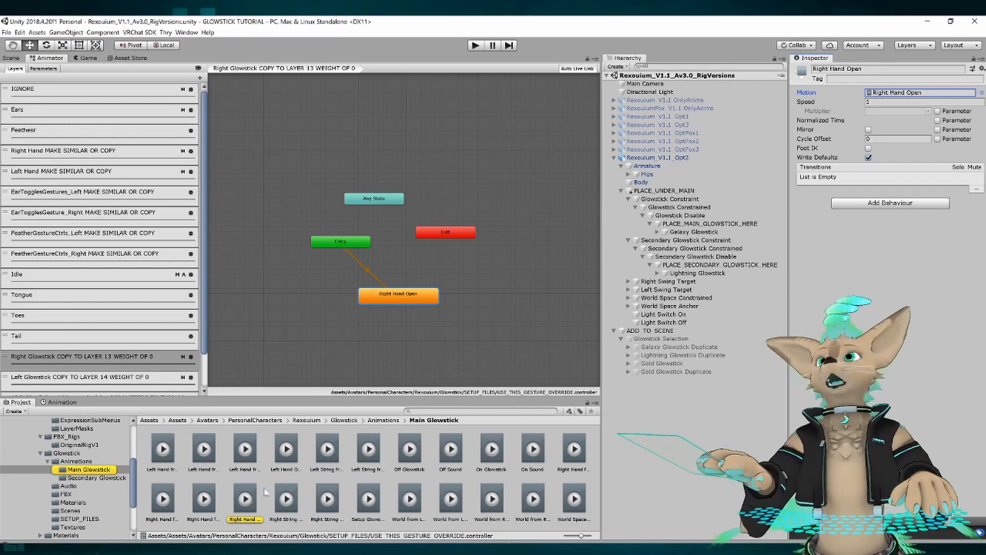
{"action": "middle_click_drag", "start_coordinate": [285, 307], "coordinate": [270, 292]}
{"action": "left_click_drag", "start_coordinate": [239, 515], "coordinate": [914, 93]}
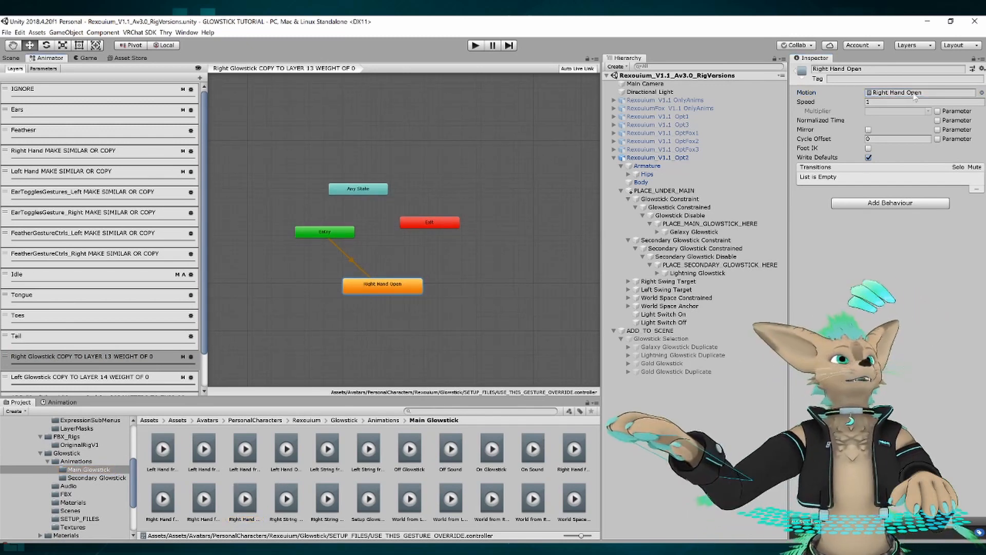
{"action": "left_click", "coordinate": [914, 93]}
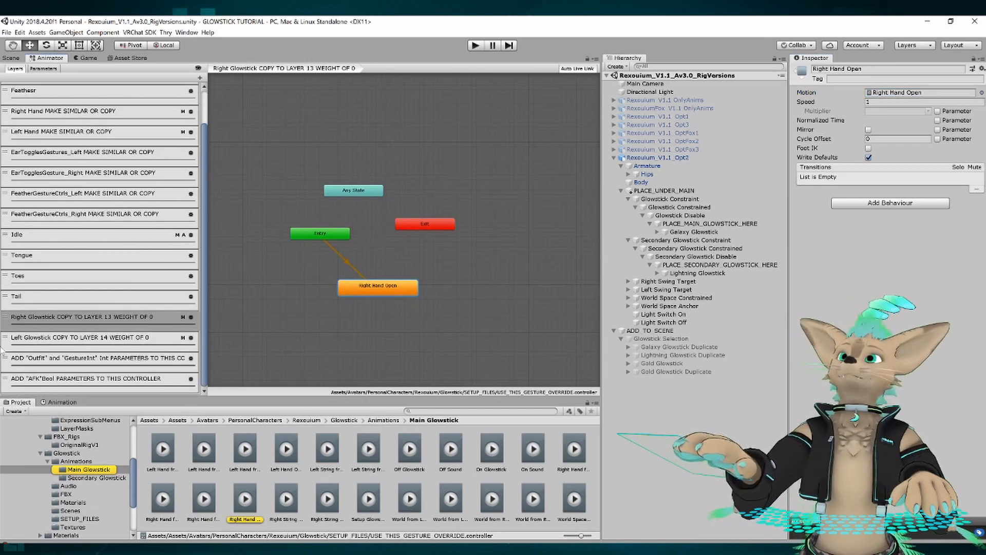
Return to the SETUP_FILES folder and bring up the USE_THIS_FX_OVERRIDE controller in the Animator.
{"action": "scroll", "coordinate": [131, 306], "scroll_direction": "down", "scroll_amount": 3}
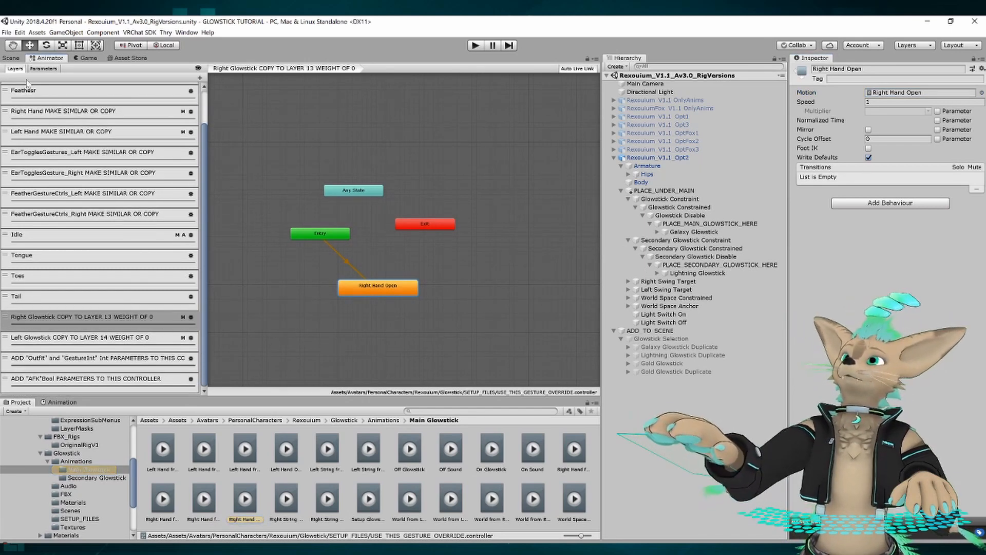
{"action": "scroll", "coordinate": [88, 480], "scroll_direction": "down", "scroll_amount": 5}
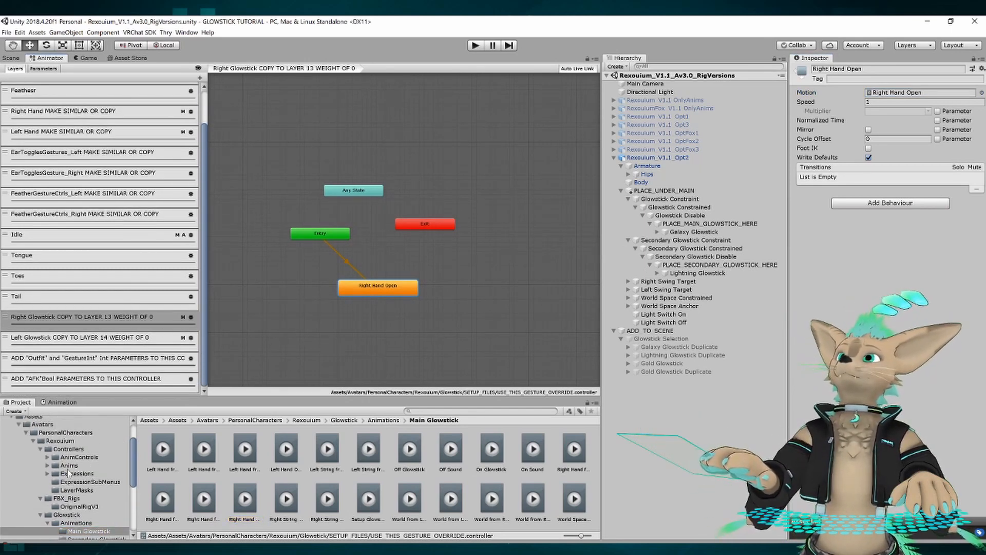
{"action": "left_click", "coordinate": [77, 457]}
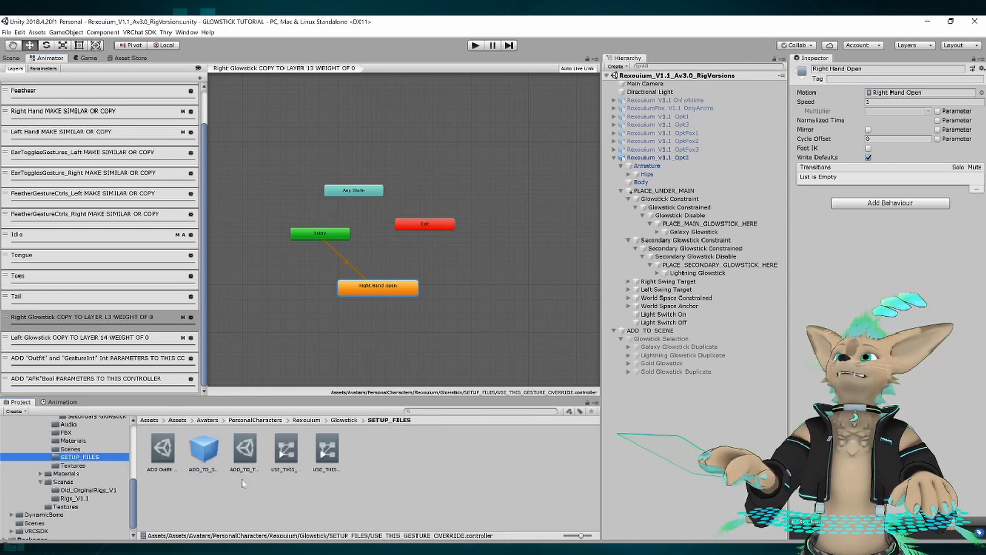
{"action": "left_click", "coordinate": [280, 454]}
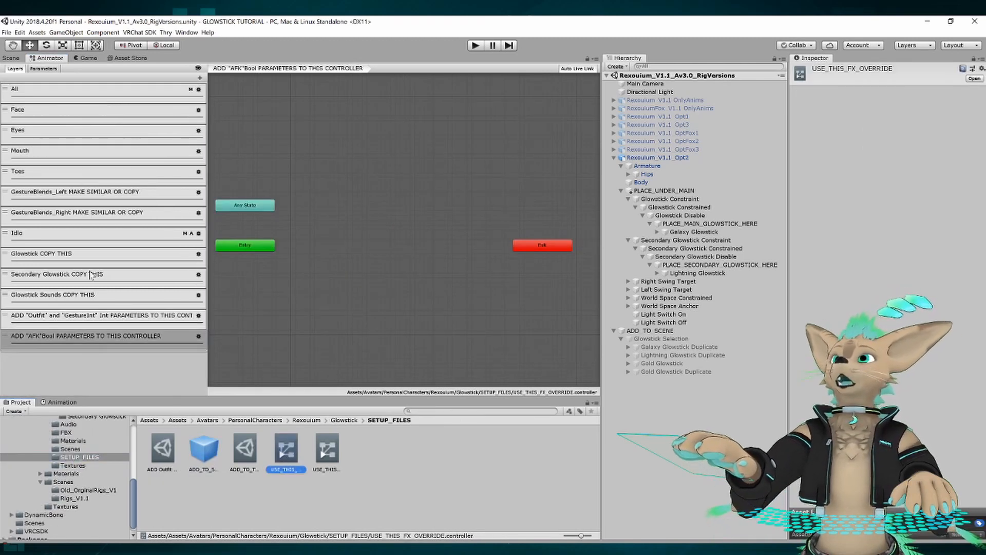
Review the FX override's Glowstick, Secondary Glowstick and Glowstick Sounds layers marked COPY THIS.
{"action": "left_click", "coordinate": [73, 254]}
{"action": "left_click", "coordinate": [65, 274]}
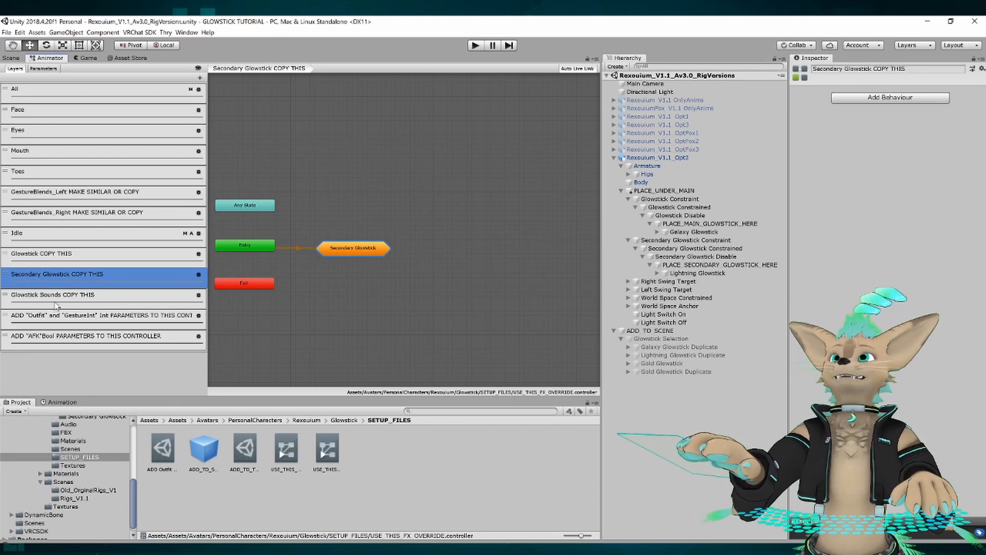
{"action": "left_click", "coordinate": [57, 301]}
{"action": "left_click", "coordinate": [408, 211]}
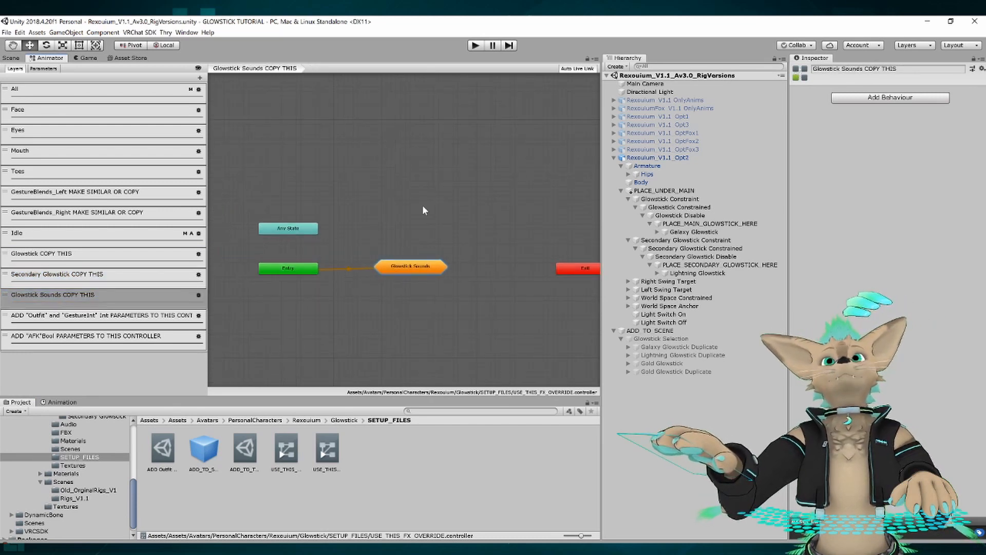
{"action": "middle_click_drag", "start_coordinate": [422, 208], "coordinate": [417, 214]}
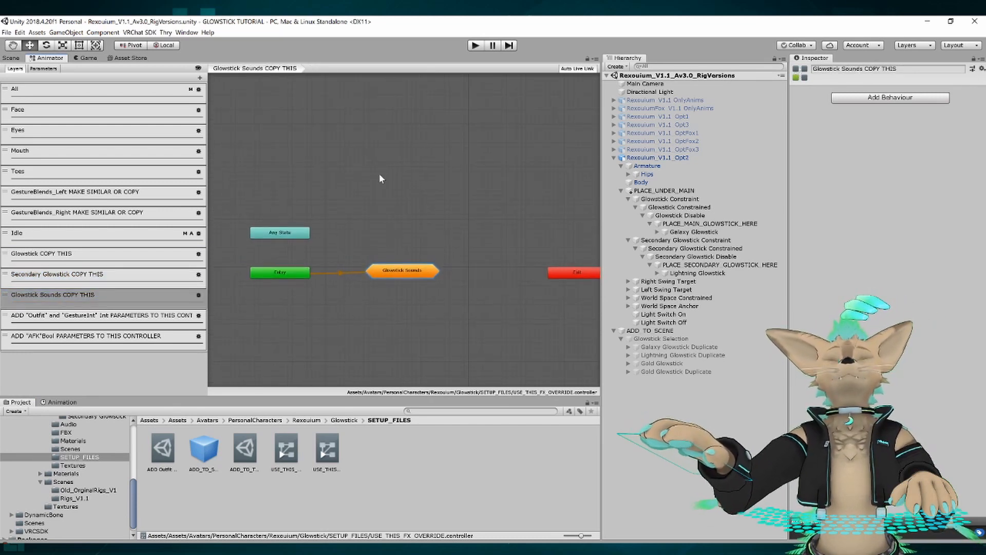
View the avatar and its two glowsticks in the 3D scene from the side and front.
{"action": "left_click", "coordinate": [10, 58]}
{"action": "left_click_drag", "start_coordinate": [365, 195], "coordinate": [307, 220], "text": "alt"}
{"action": "right_click_drag", "start_coordinate": [278, 226], "coordinate": [334, 246], "text": "alt"}
{"action": "mouse_move", "coordinate": [334, 246]}
{"action": "left_mouse_down", "text": "alt"}
{"action": "mouse_move", "coordinate": [302, 248]}
{"action": "mouse_move", "coordinate": [329, 242]}
{"action": "left_mouse_up", "text": "alt"}
{"action": "right_click_drag", "start_coordinate": [344, 243], "coordinate": [385, 220], "text": "alt"}
{"action": "middle_click_drag", "start_coordinate": [343, 239], "coordinate": [391, 212]}
Inspect the Light Switch Off, World Space Anchor and Light Switch On objects under PLACE_UNDER_MAIN.
{"action": "left_click", "coordinate": [650, 323]}
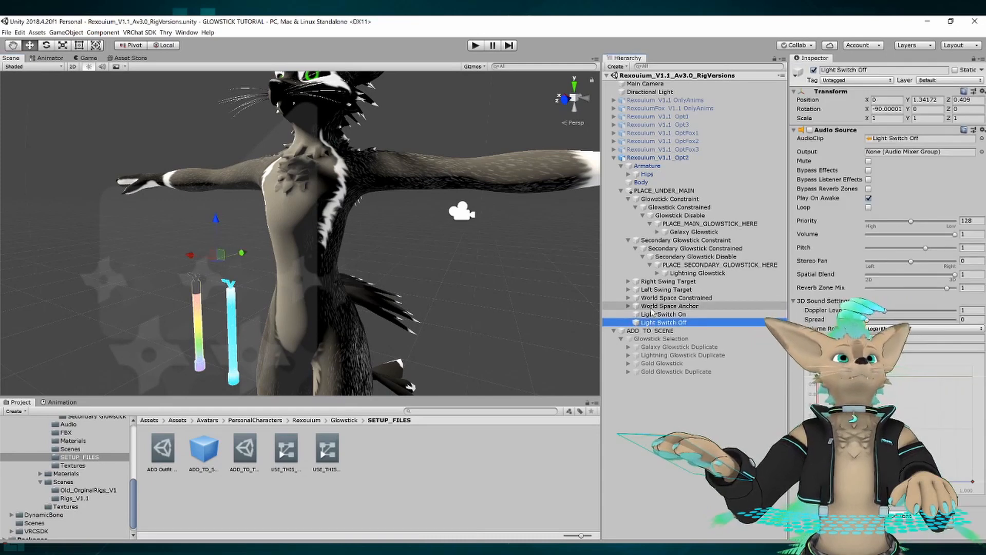
{"action": "left_click", "coordinate": [665, 306]}
{"action": "left_click", "coordinate": [657, 314]}
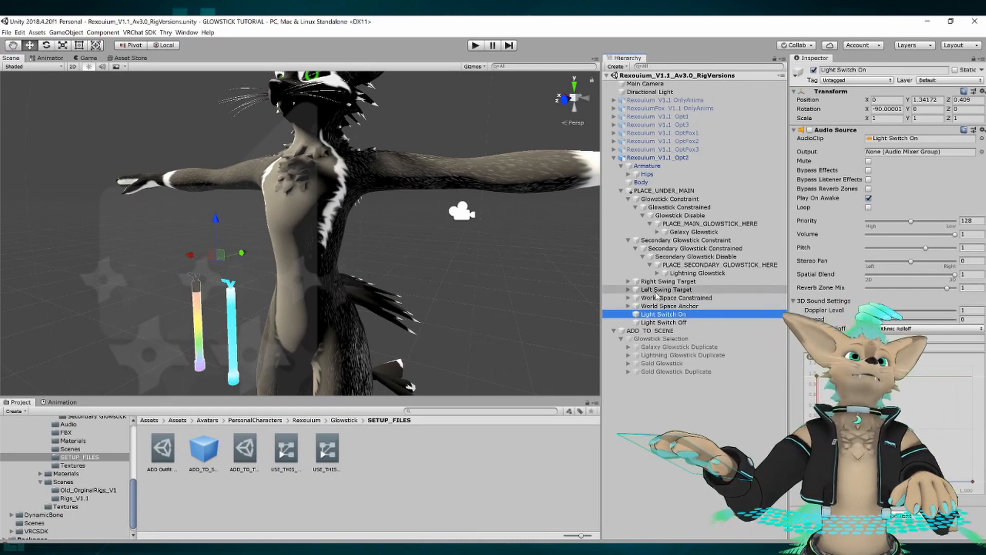
Inspect the left and right swing targets, and expand Hips to inspect the glowstick placement objects under both wrists.
{"action": "left_click", "coordinate": [657, 289]}
{"action": "left_click", "coordinate": [649, 282]}
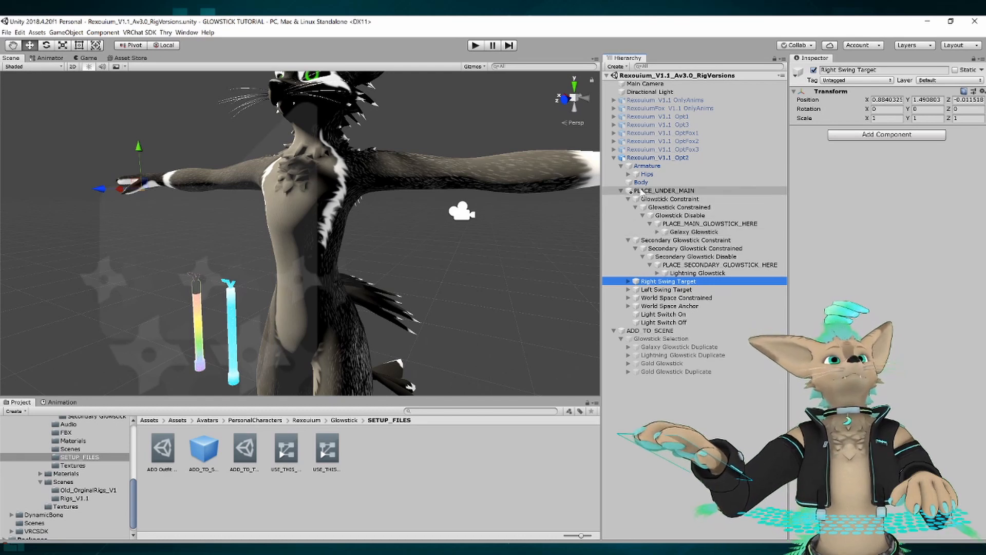
{"action": "left_click", "coordinate": [628, 174], "text": "alt"}
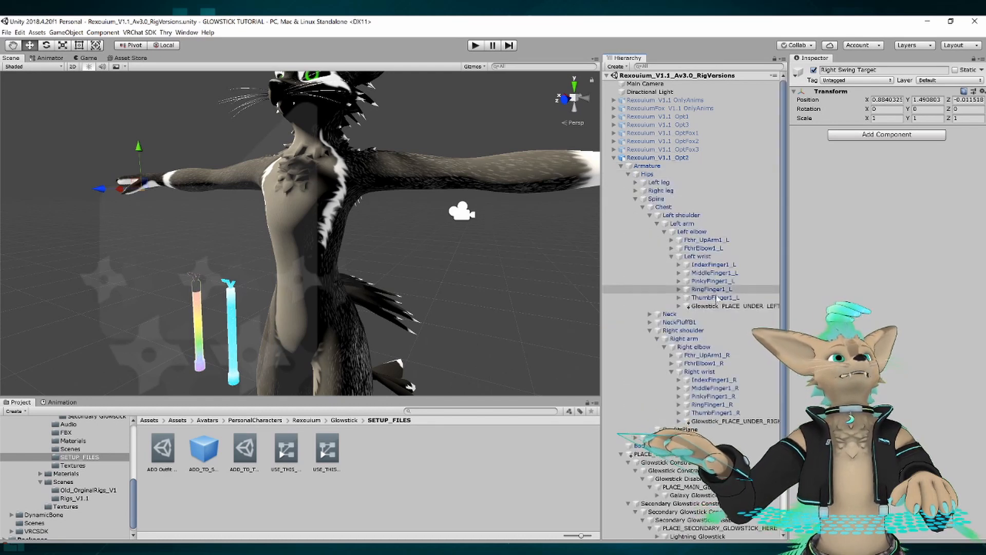
{"action": "scroll", "coordinate": [651, 204], "scroll_direction": "down", "scroll_amount": 3}
{"action": "left_click", "coordinate": [715, 244]}
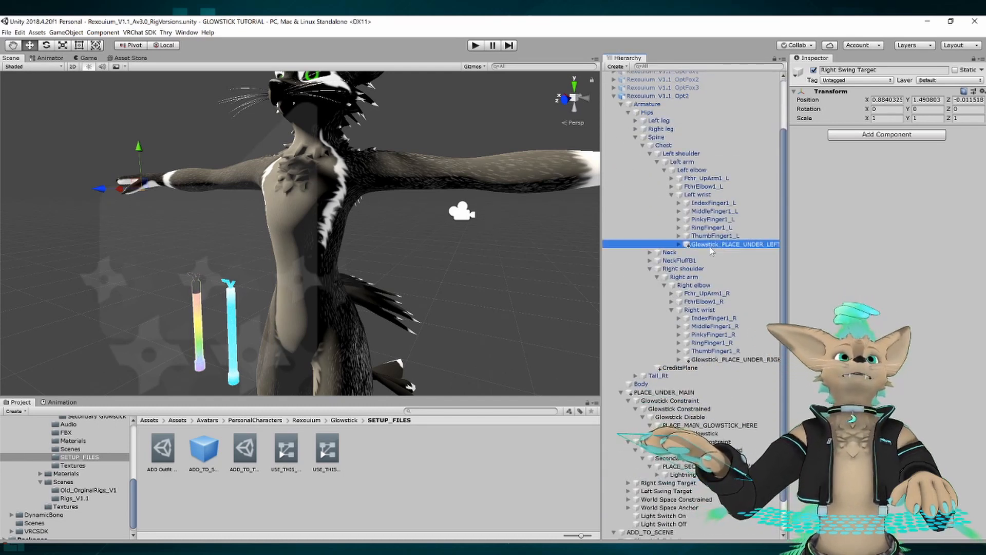
{"action": "left_click", "coordinate": [728, 360]}
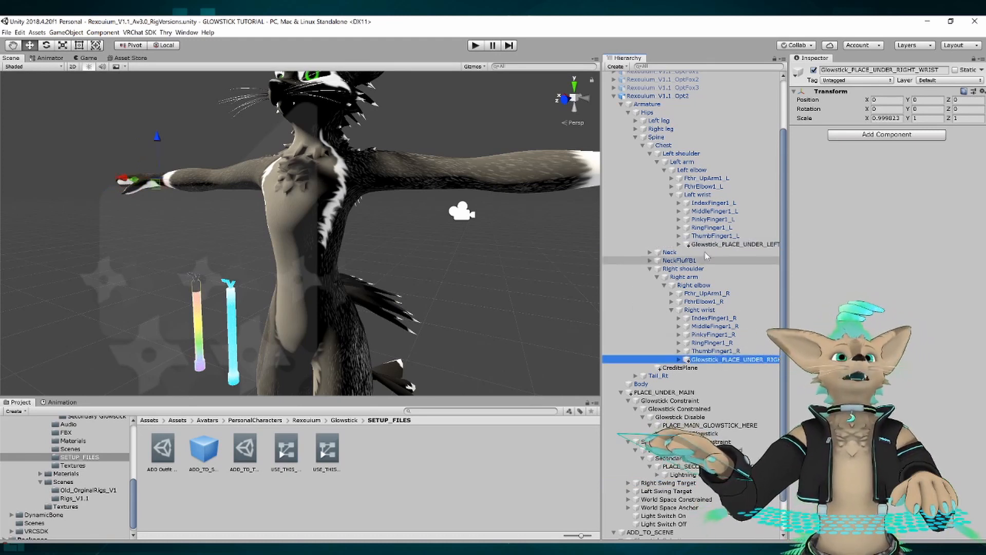
View where Glowstick_PLACE_UNDER_RIGHT_WRIST sits on the avatar's right hand and inspect its position values.
{"action": "left_click_drag", "start_coordinate": [220, 214], "coordinate": [423, 215], "text": "alt"}
{"action": "right_click_drag", "start_coordinate": [424, 215], "coordinate": [453, 216], "text": "alt"}
{"action": "left_click_drag", "start_coordinate": [452, 215], "coordinate": [437, 254], "text": "alt"}
{"action": "right_click_drag", "start_coordinate": [436, 254], "coordinate": [496, 261], "text": "alt"}
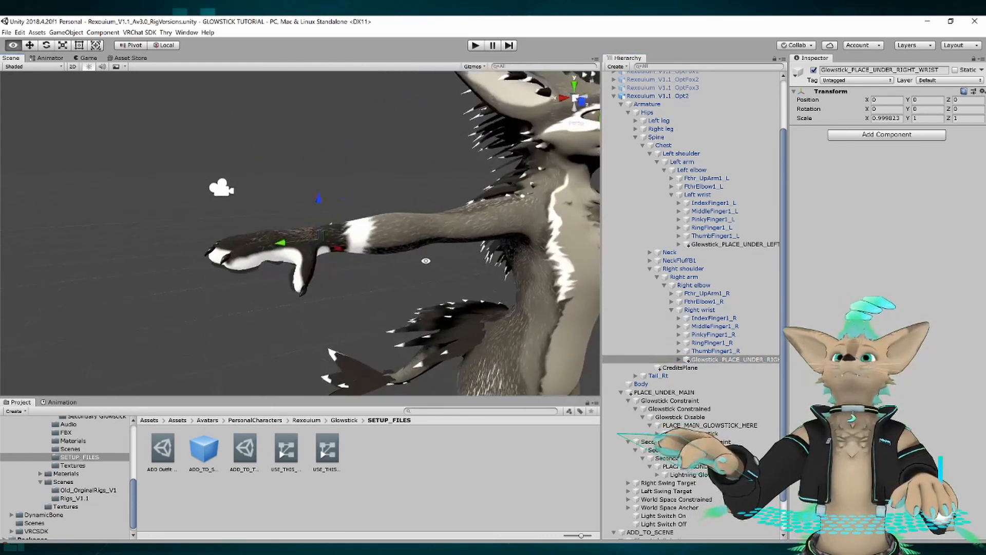
{"action": "left_click_drag", "start_coordinate": [495, 261], "coordinate": [483, 262], "text": "alt"}
{"action": "left_click", "coordinate": [925, 100]}
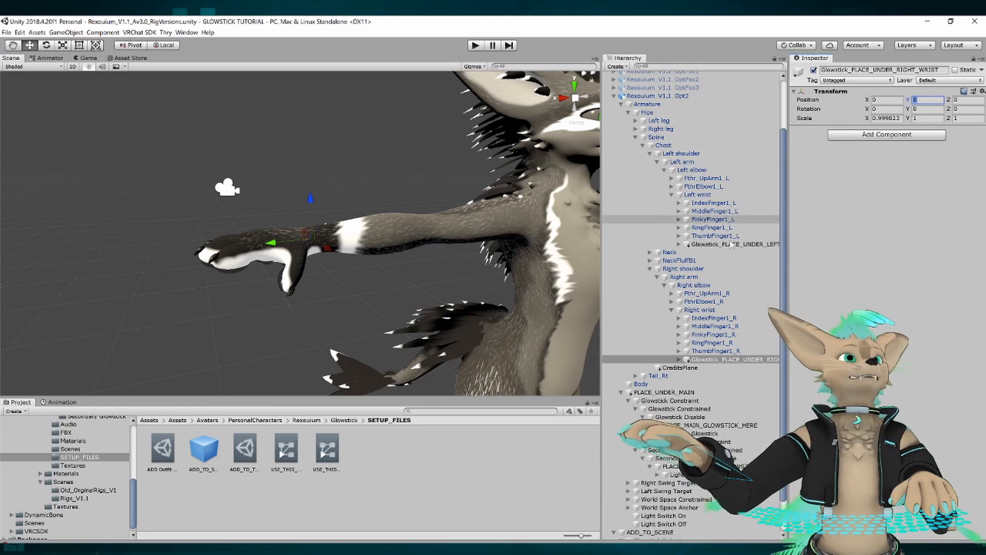
Expand Glowstick_PLACE_UNDER_LEFT_WRIST and compare its Glowstick Left Hand Anchor and Glowstick Left Swing Base objects.
{"action": "left_click", "coordinate": [712, 245]}
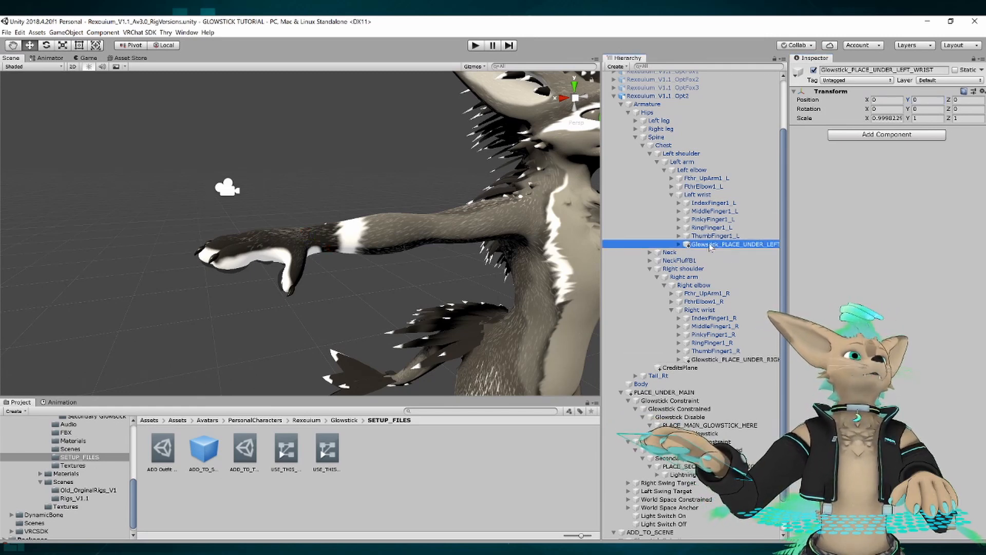
{"action": "right_click_drag", "start_coordinate": [332, 254], "coordinate": [394, 234]}
{"action": "key", "text": "d"}
{"action": "key", "text": "a"}
{"action": "left_click", "coordinate": [680, 244]}
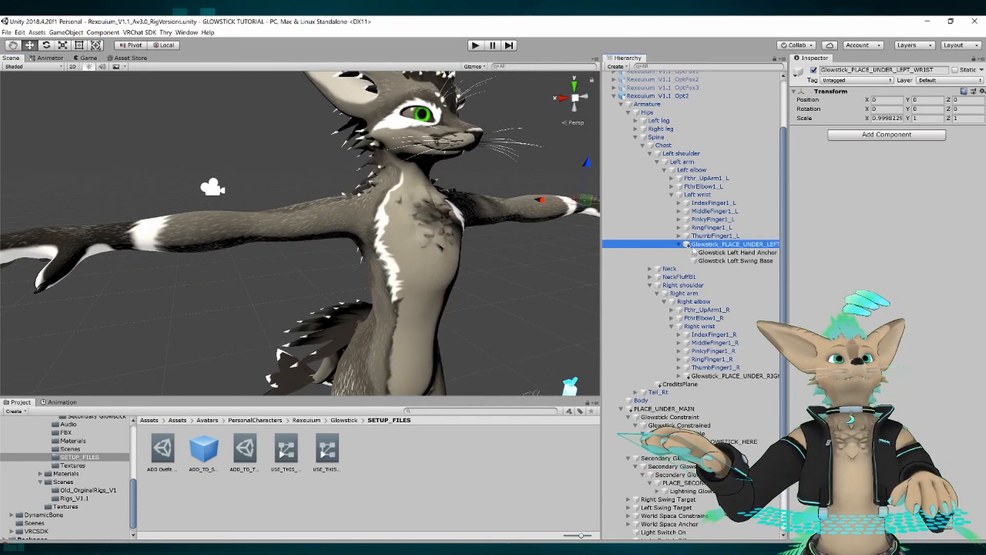
{"action": "left_click", "coordinate": [712, 253]}
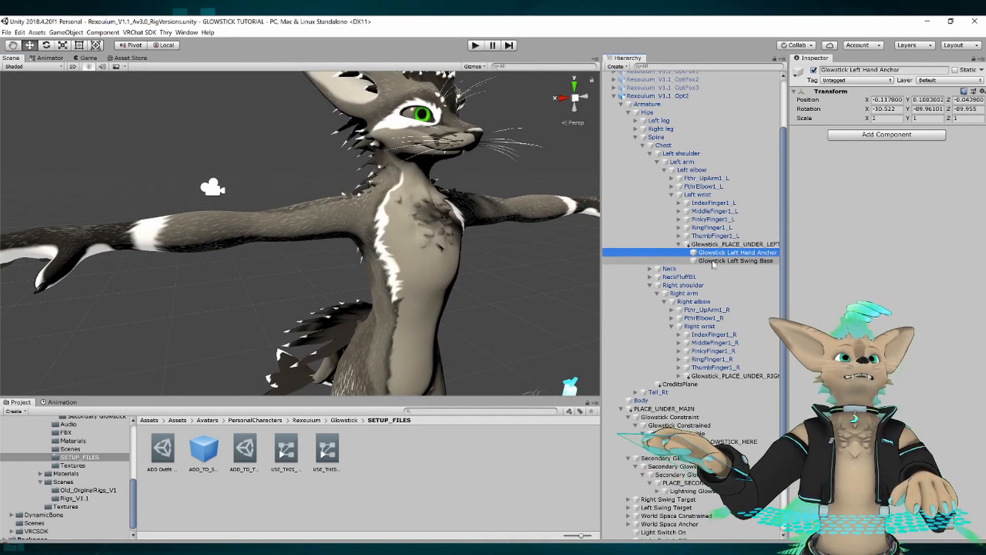
{"action": "left_click", "coordinate": [712, 261]}
{"action": "left_click", "coordinate": [713, 253]}
{"action": "left_click", "coordinate": [713, 260]}
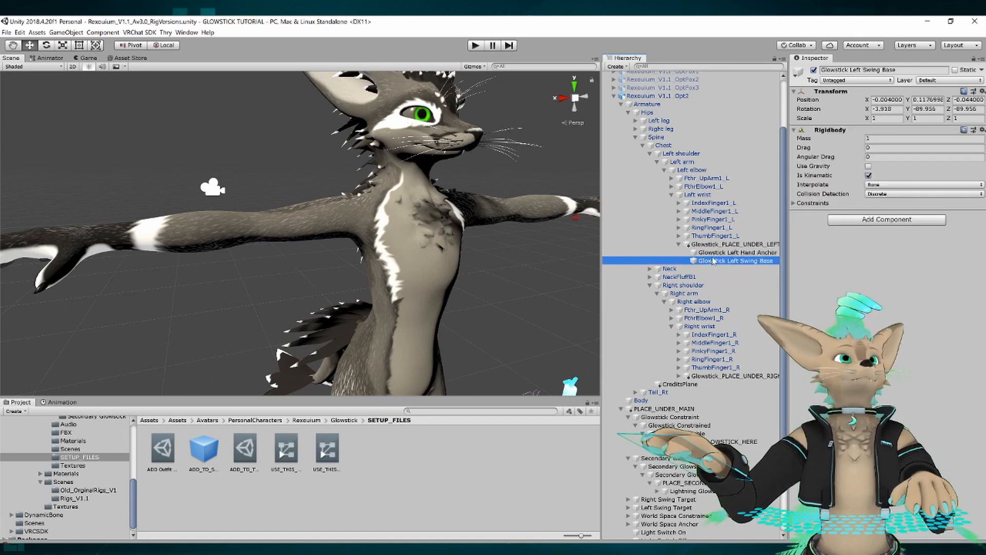
{"action": "key", "text": "Up"}
{"action": "key", "text": "Down"}
{"action": "key", "text": "Up"}
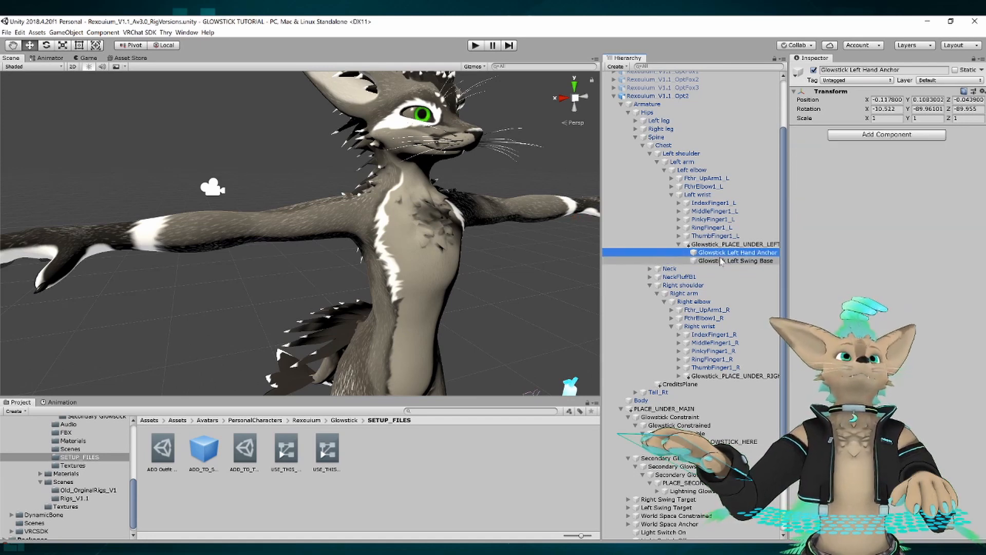
View the placement of Glowstick Left Swing Base and Glowstick Left Hand Anchor up close on the avatar's left paw.
{"action": "left_click", "coordinate": [721, 261]}
{"action": "right_click_drag", "start_coordinate": [492, 257], "coordinate": [278, 214]}
{"action": "key", "text": "d"}
{"action": "key", "text": "w"}
{"action": "key", "text": "d"}
{"action": "key", "text": "s"}
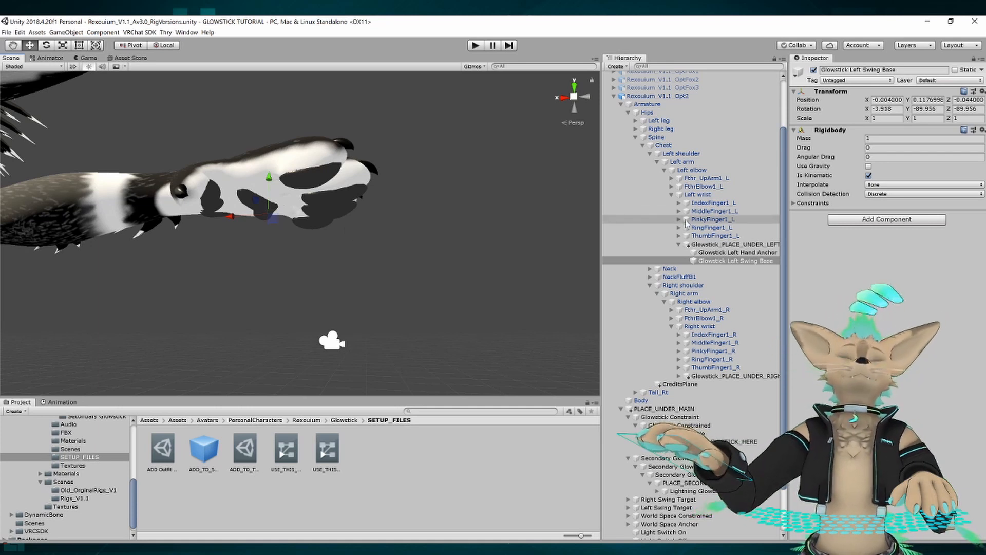
{"action": "left_click", "coordinate": [722, 252]}
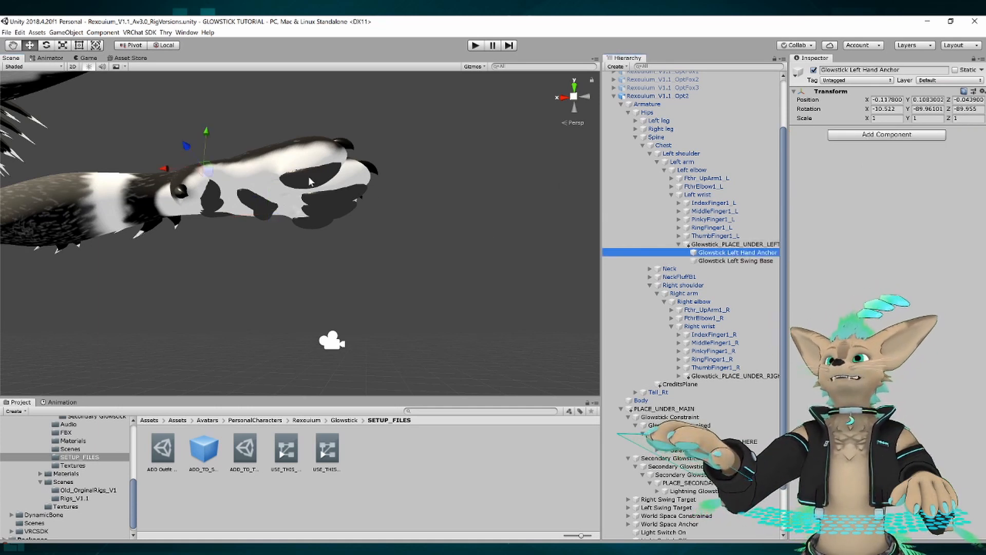
{"action": "left_click_drag", "start_coordinate": [312, 182], "coordinate": [321, 226], "text": "alt"}
{"action": "right_click_drag", "start_coordinate": [321, 226], "coordinate": [465, 248], "text": "alt"}
{"action": "left_click_drag", "start_coordinate": [465, 248], "coordinate": [352, 226], "text": "alt"}
{"action": "mouse_move", "coordinate": [352, 227]}
{"action": "right_mouse_down", "text": "alt"}
{"action": "mouse_move", "coordinate": [343, 224]}
{"action": "mouse_move", "coordinate": [363, 237]}
{"action": "right_mouse_up", "text": "alt"}
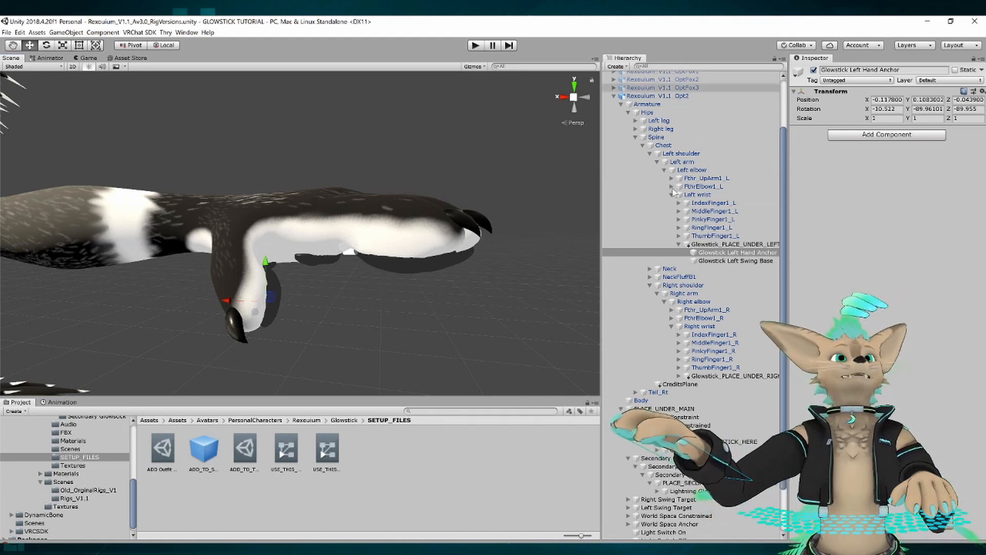
Expand World Space Anchor and view its Glowstick Default Location in front of the avatar in the scene.
{"action": "scroll", "coordinate": [673, 191], "scroll_direction": "down", "scroll_amount": 3}
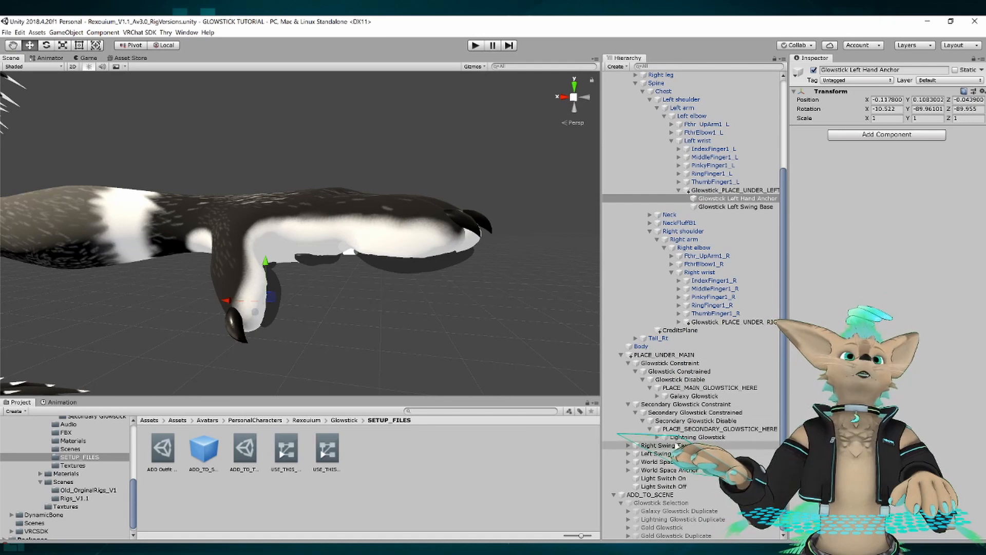
{"action": "left_click", "coordinate": [662, 445]}
{"action": "left_click", "coordinate": [656, 470]}
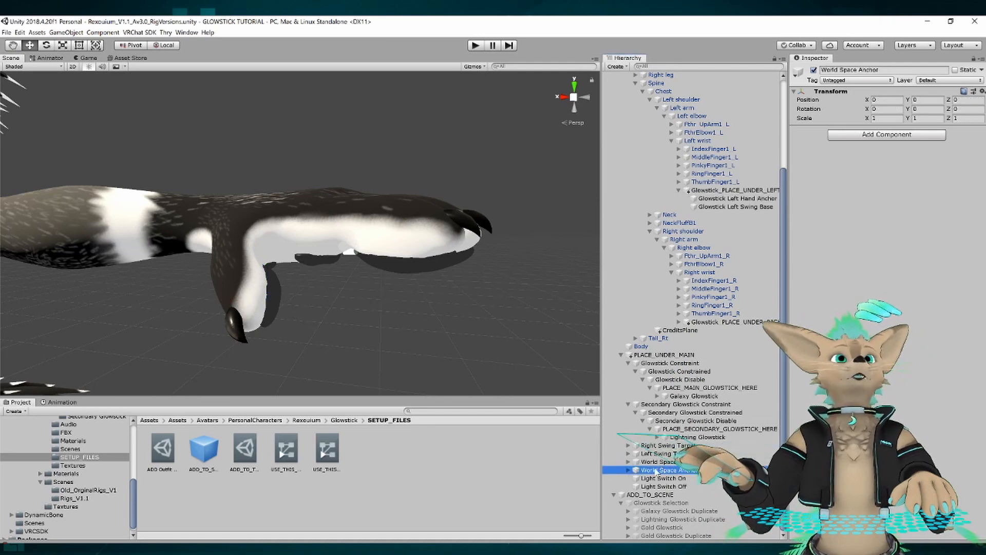
{"action": "left_click", "coordinate": [629, 470]}
{"action": "left_click", "coordinate": [668, 479]}
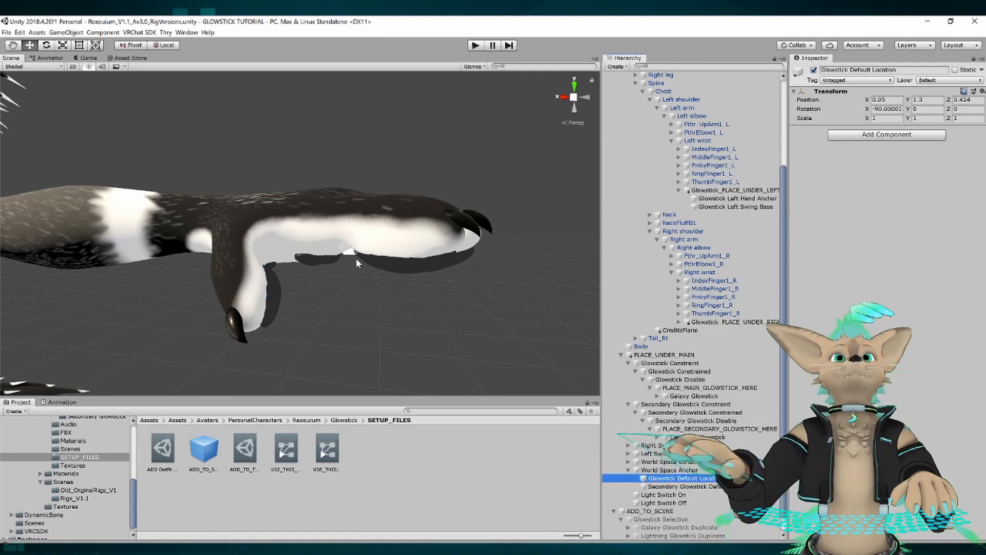
{"action": "scroll", "coordinate": [354, 258], "scroll_direction": "down", "scroll_amount": 10}
{"action": "left_click_drag", "start_coordinate": [222, 265], "coordinate": [325, 287], "text": "alt"}
{"action": "middle_click_drag", "start_coordinate": [325, 298], "coordinate": [316, 246]}
{"action": "mouse_move", "coordinate": [317, 247]}
{"action": "right_mouse_down", "text": "alt"}
{"action": "mouse_move", "coordinate": [338, 270]}
{"action": "mouse_move", "coordinate": [320, 261]}
{"action": "right_mouse_up", "text": "alt"}
{"action": "middle_click_drag", "start_coordinate": [319, 261], "coordinate": [314, 280]}
{"action": "right_click_drag", "start_coordinate": [315, 280], "coordinate": [323, 285], "text": "alt"}
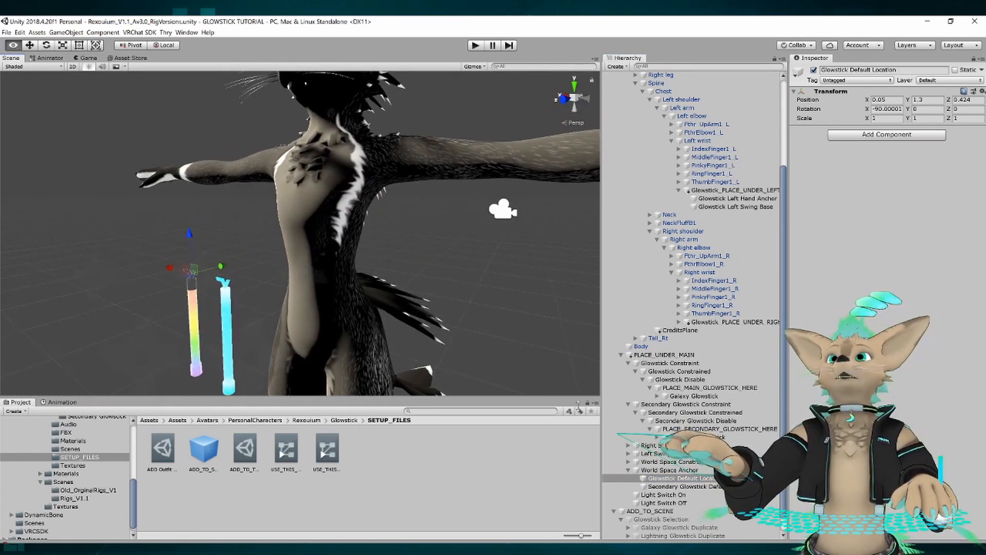
Try moving Secondary Glowstick Default Location to the avatar's chest at Y 1.403, Z 0.091, and undo the move.
{"action": "left_click", "coordinate": [678, 487]}
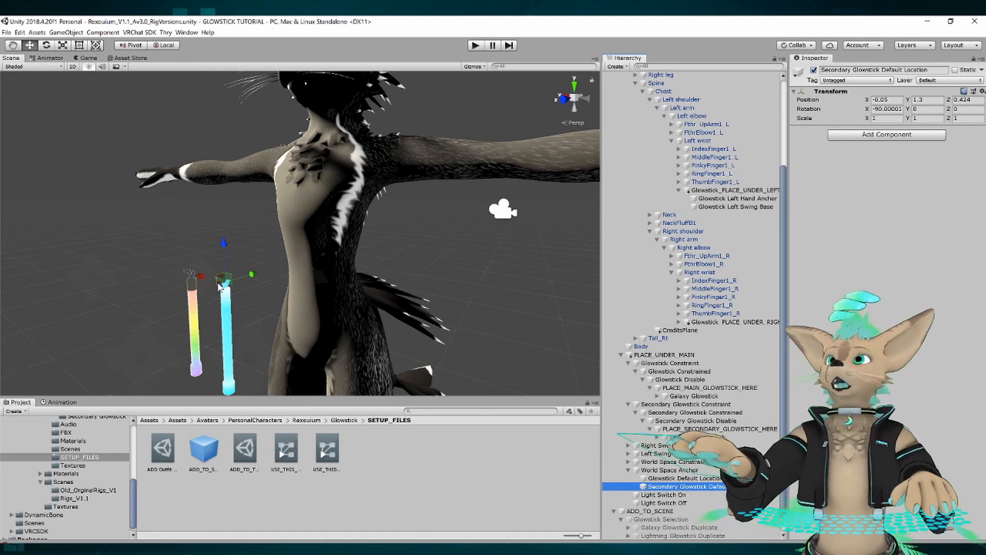
{"action": "left_click_drag", "start_coordinate": [229, 278], "coordinate": [318, 212]}
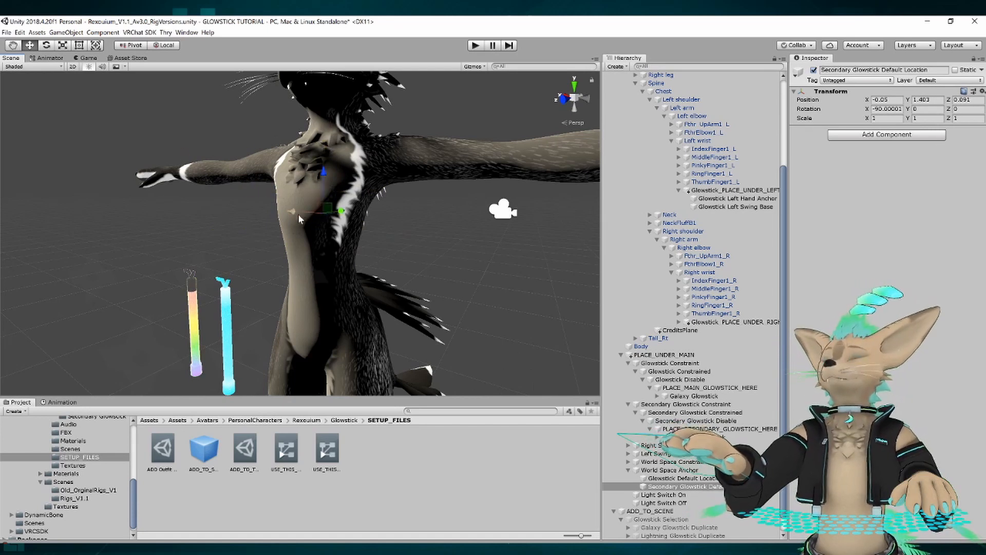
{"action": "key", "text": "ctrl+z"}
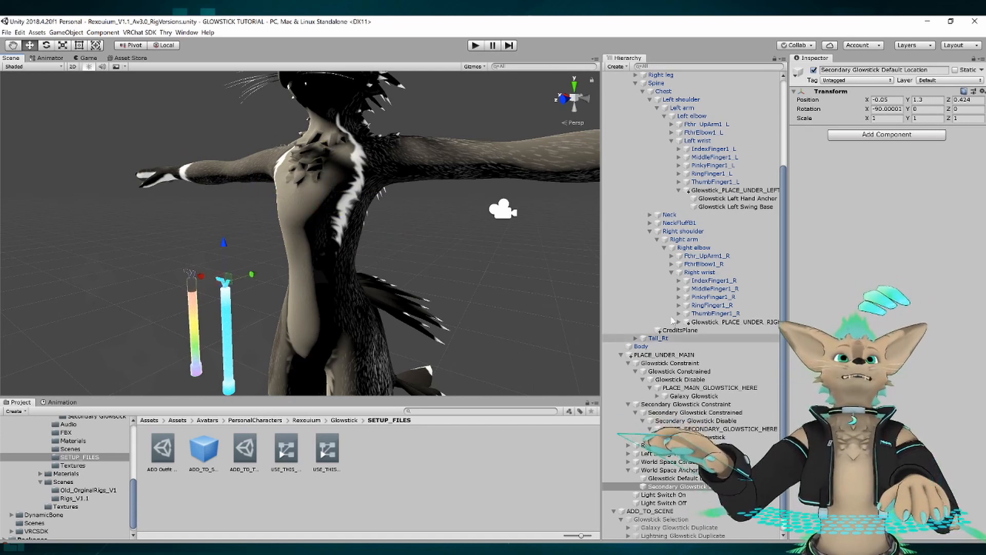
Inspect World Space Constrained, Left Swing Target and Right Swing Target under PLACE_UNDER_MAIN.
{"action": "left_click", "coordinate": [663, 462]}
{"action": "left_click", "coordinate": [665, 455]}
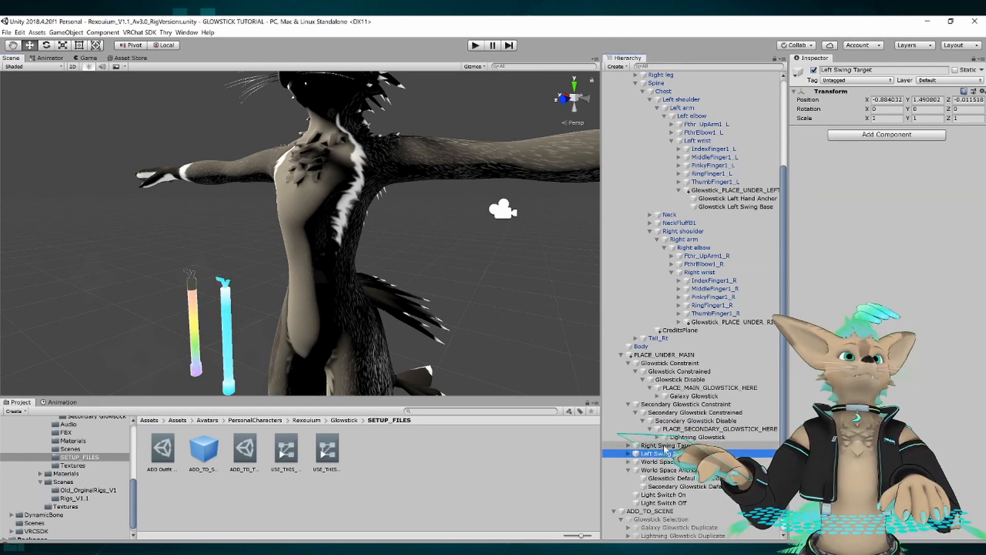
{"action": "left_click", "coordinate": [667, 447]}
{"action": "scroll", "coordinate": [679, 411], "scroll_direction": "up", "scroll_amount": 1}
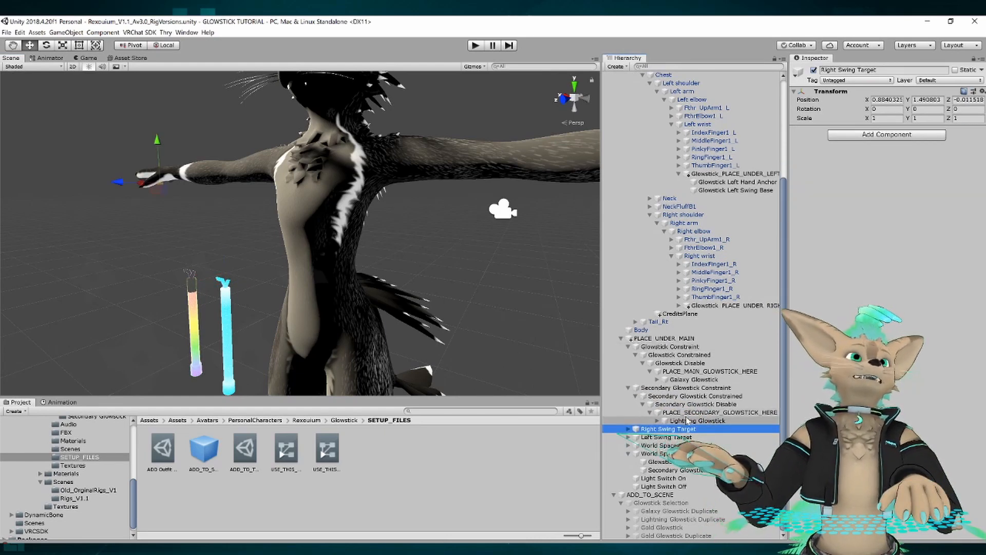
{"action": "scroll", "coordinate": [698, 349], "scroll_direction": "up", "scroll_amount": 2}
{"action": "scroll", "coordinate": [701, 340], "scroll_direction": "down", "scroll_amount": 3}
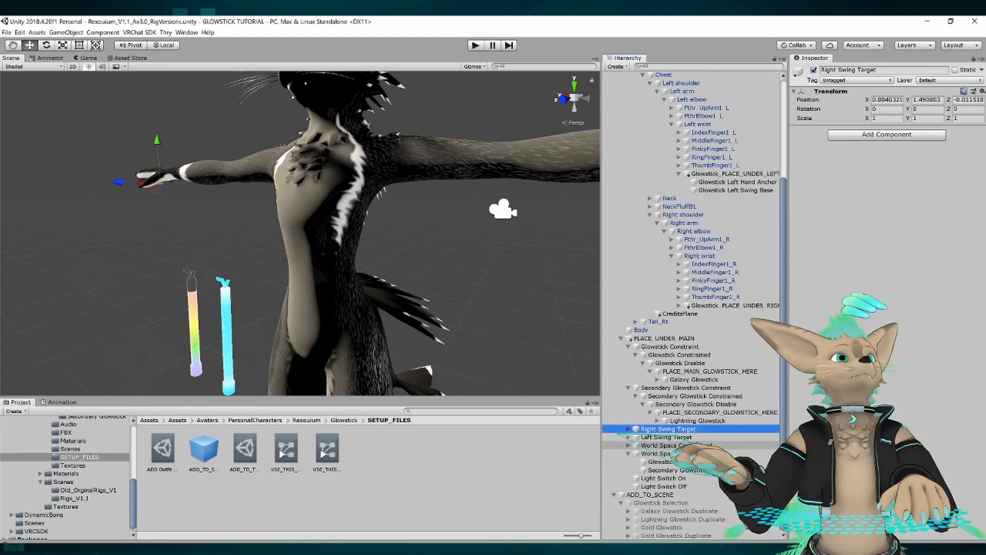
Collapse the Glowstick Constraint and Secondary Glowstick Constraint branches, leaving PLACE_UNDER_MAIN selected.
{"action": "left_click", "coordinate": [670, 379]}
{"action": "left_click", "coordinate": [663, 388]}
{"action": "left_click", "coordinate": [627, 388]}
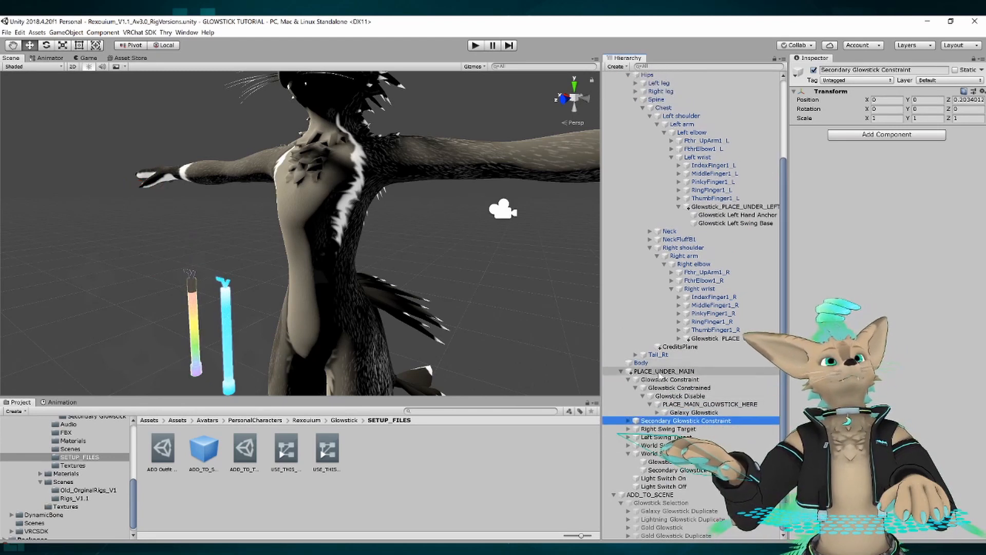
{"action": "left_click", "coordinate": [637, 372]}
{"action": "left_click", "coordinate": [635, 379]}
{"action": "scroll", "coordinate": [693, 256], "scroll_direction": "up", "scroll_amount": 3}
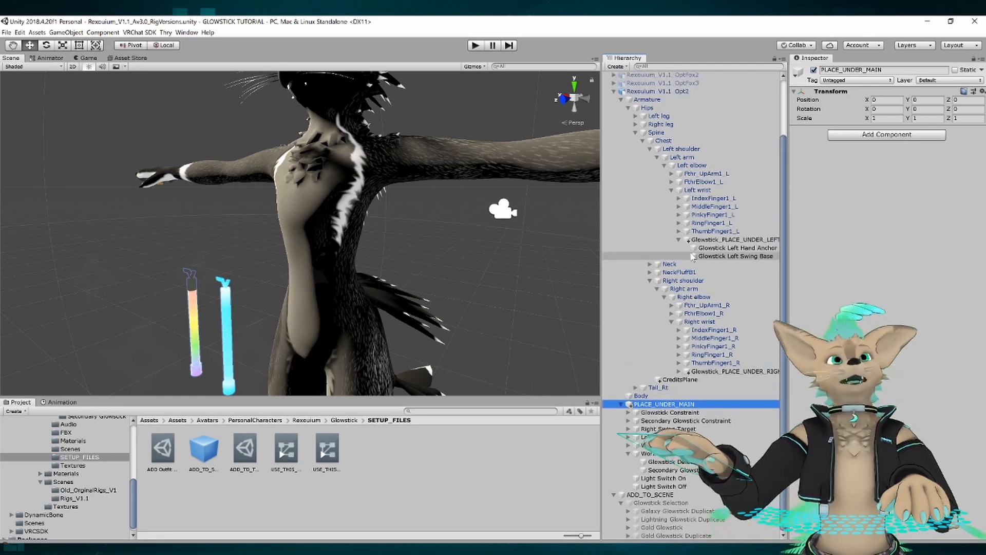
{"action": "scroll", "coordinate": [693, 256], "scroll_direction": "down", "scroll_amount": 2}
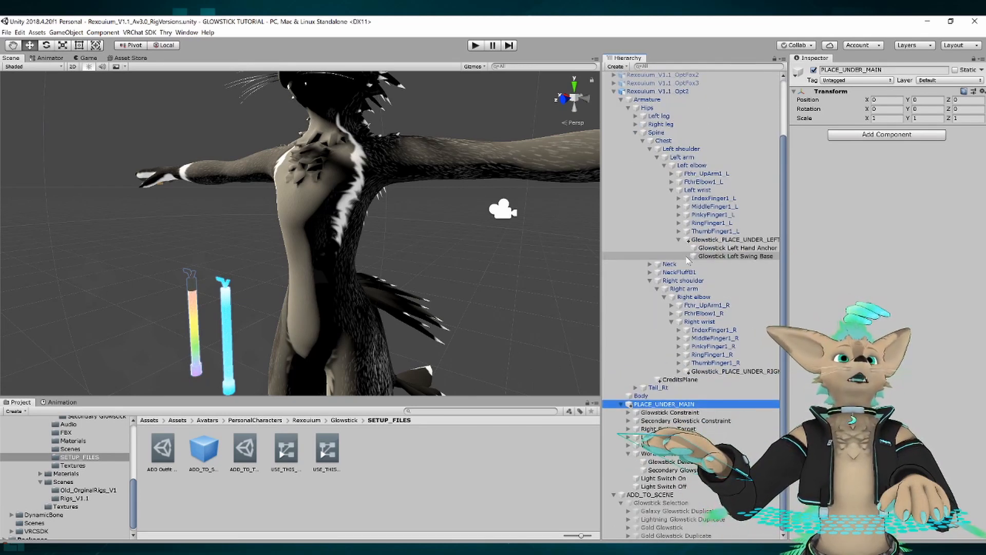